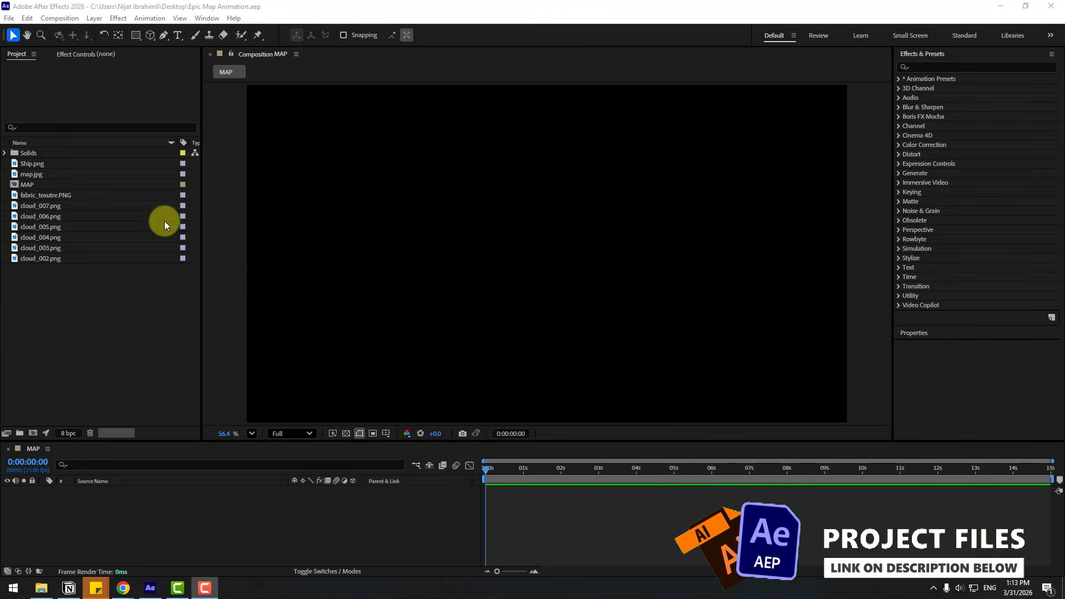
Step: Add map.jpg to the empty MAP composition and pre-compose it as MAP, opening the new nested composition
click(42, 174)
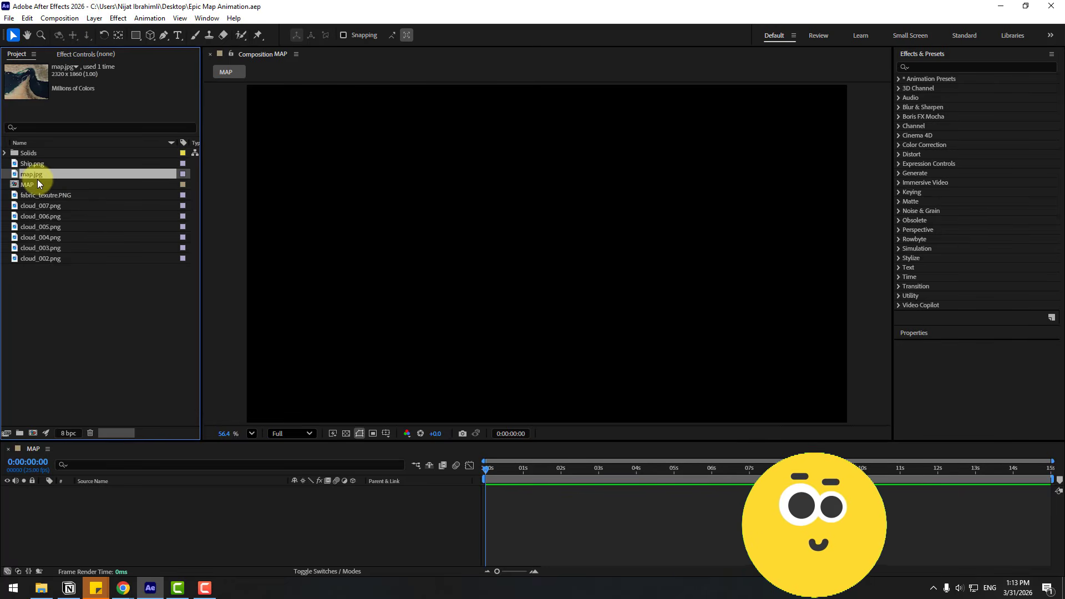
drag(35, 174, 169, 496)
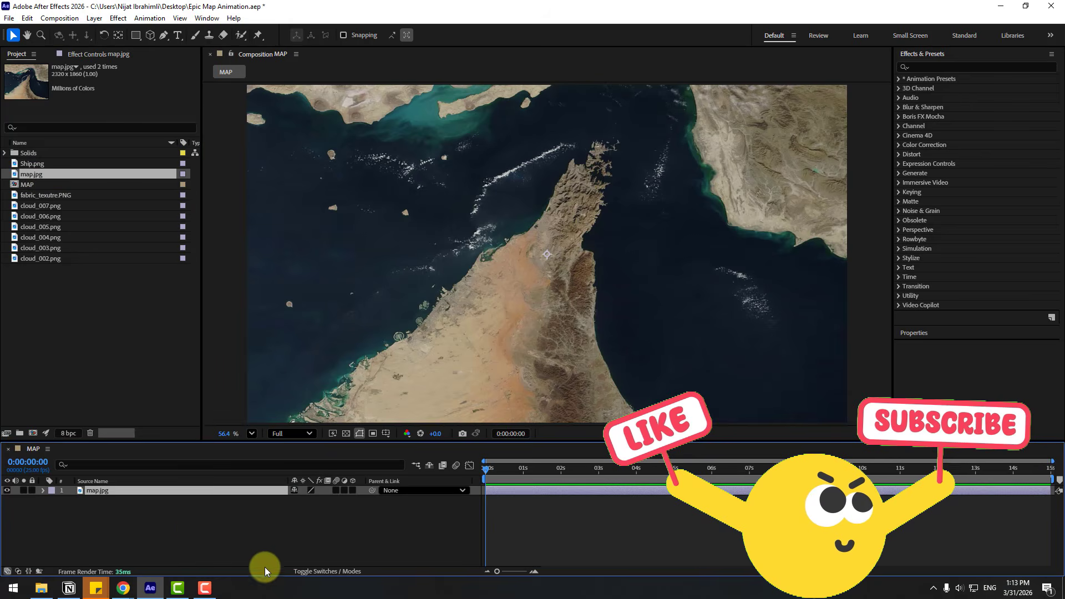
right_click(101, 492)
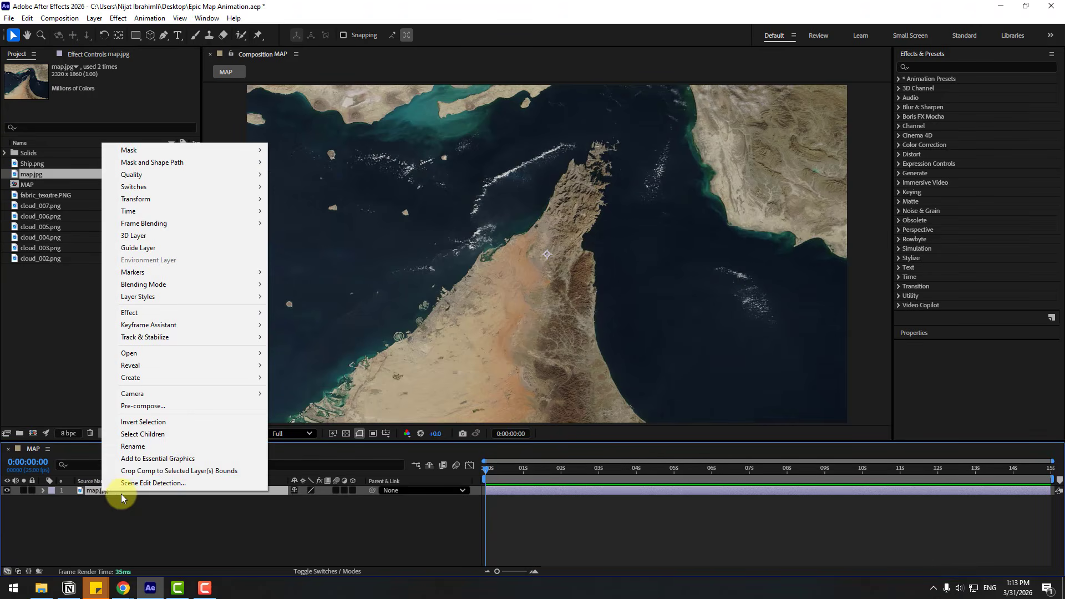
click(156, 406)
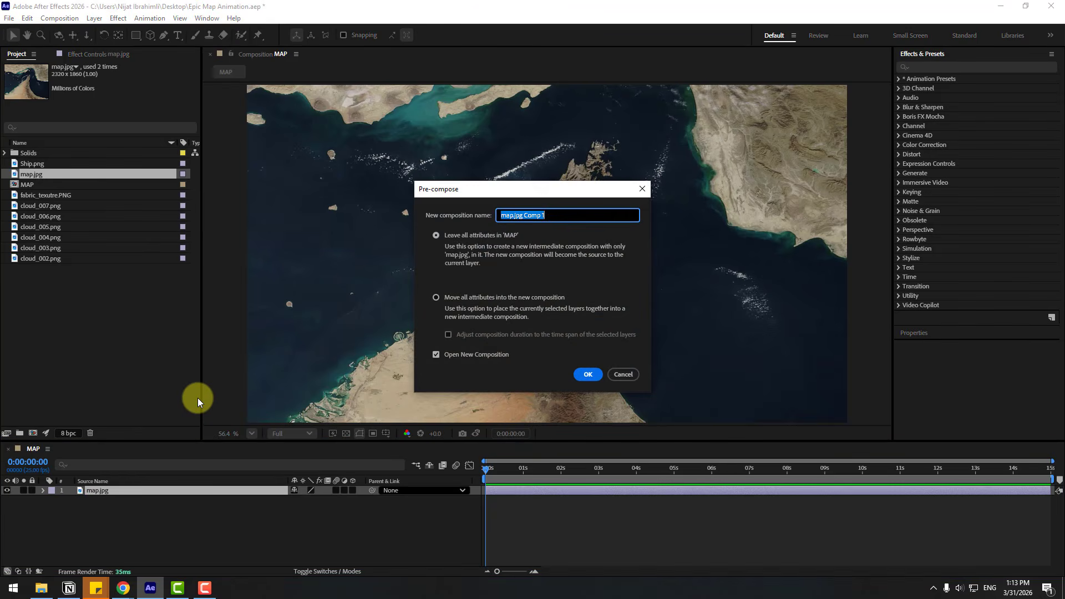
click(597, 381)
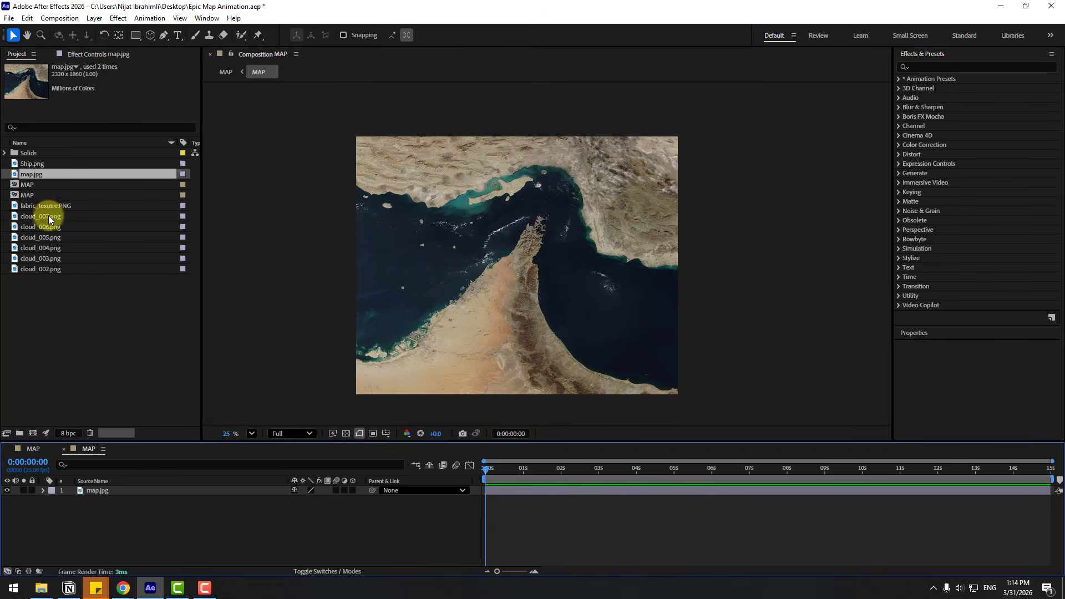
Step: Place fabric_texutre.PNG above map.jpg and scale it to 244% so it covers the whole map
click(51, 209)
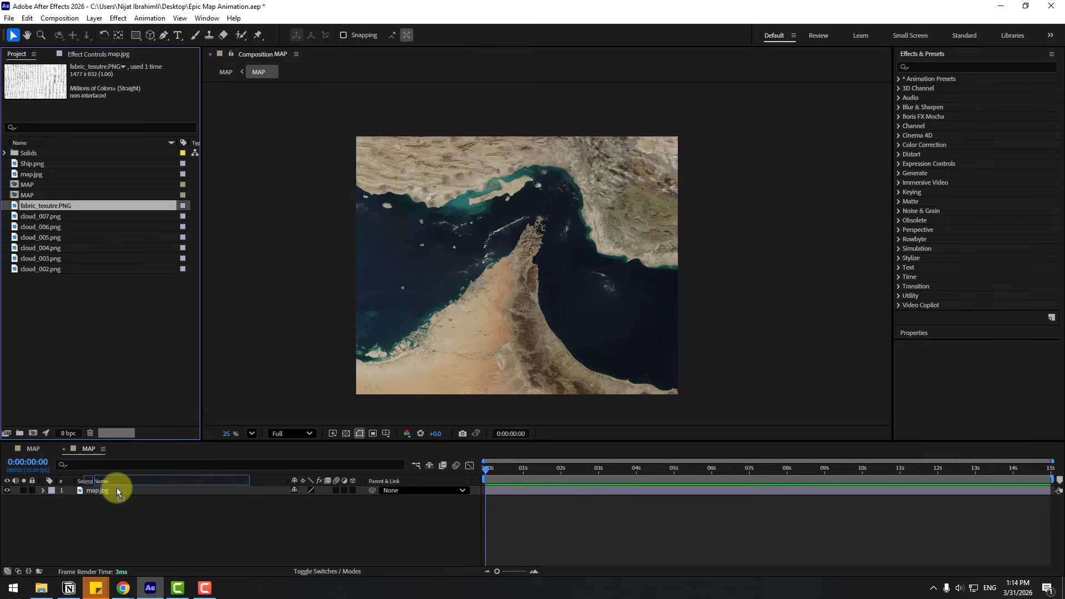
drag(117, 491, 117, 491)
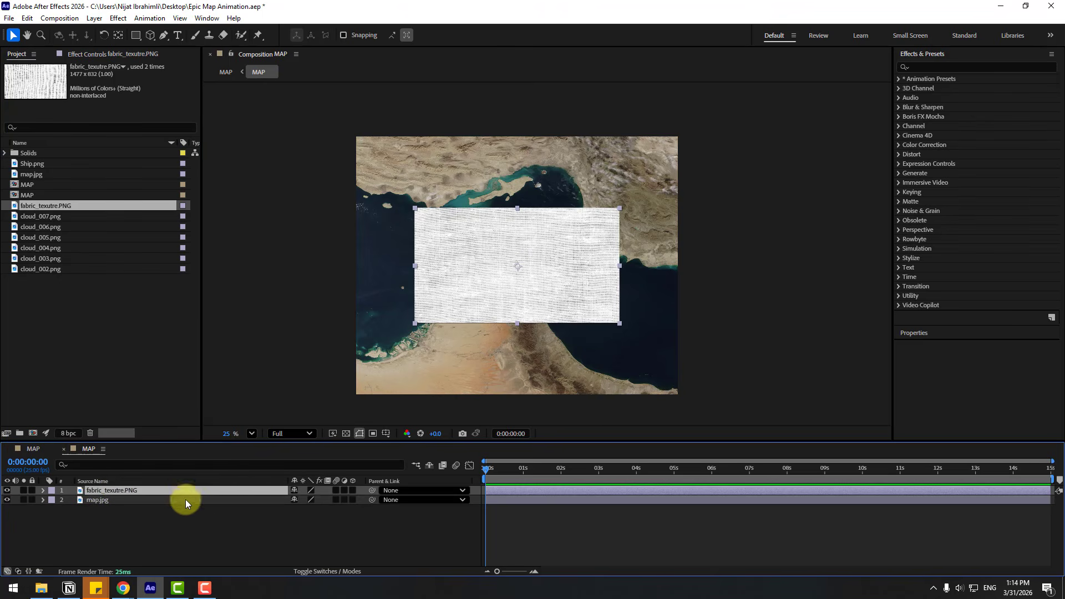
key(s)
drag(307, 500, 357, 488)
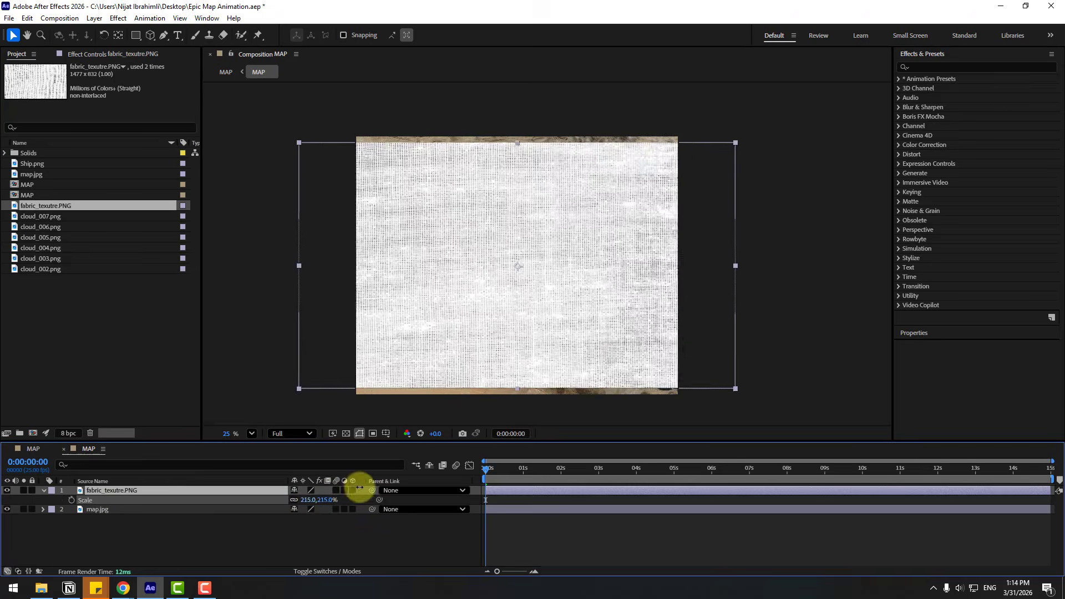
click(251, 433)
click(267, 228)
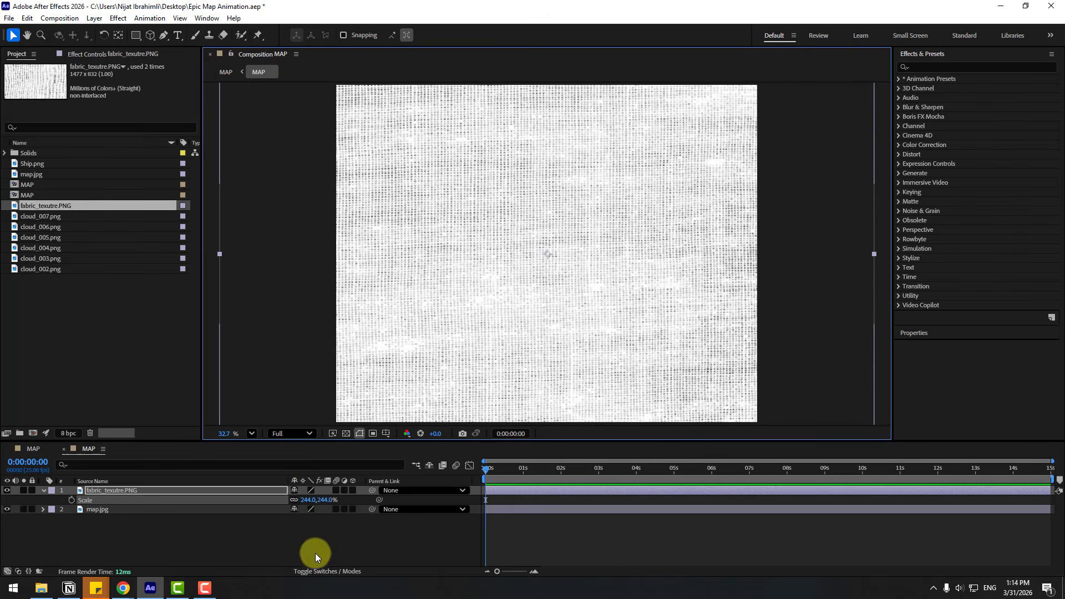
Step: Set the fabric texture layer's blending mode to Multiply and compare the map with and without the texture
click(316, 572)
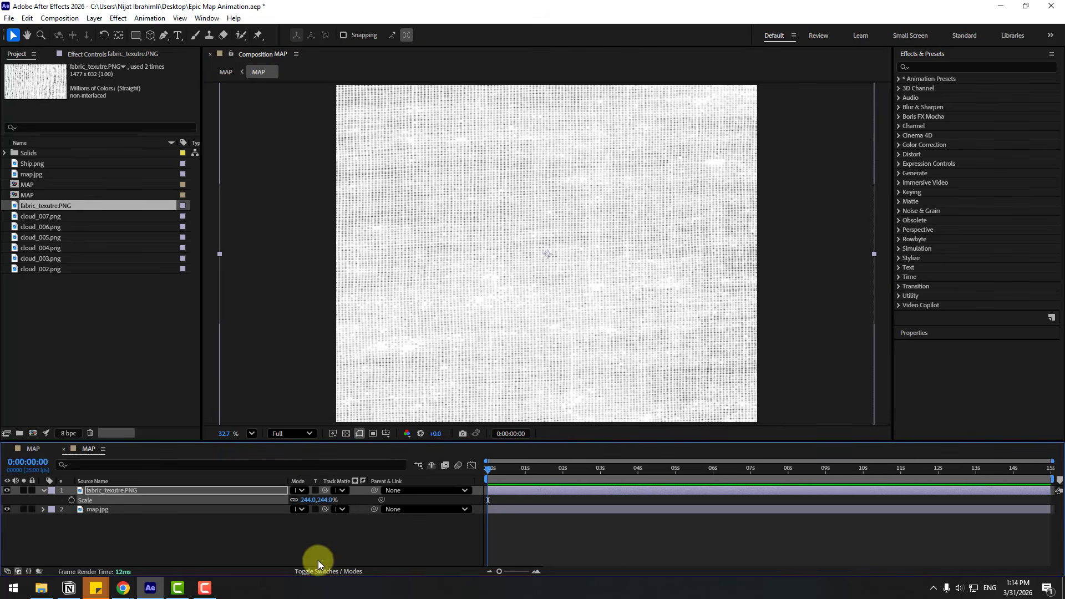
click(298, 491)
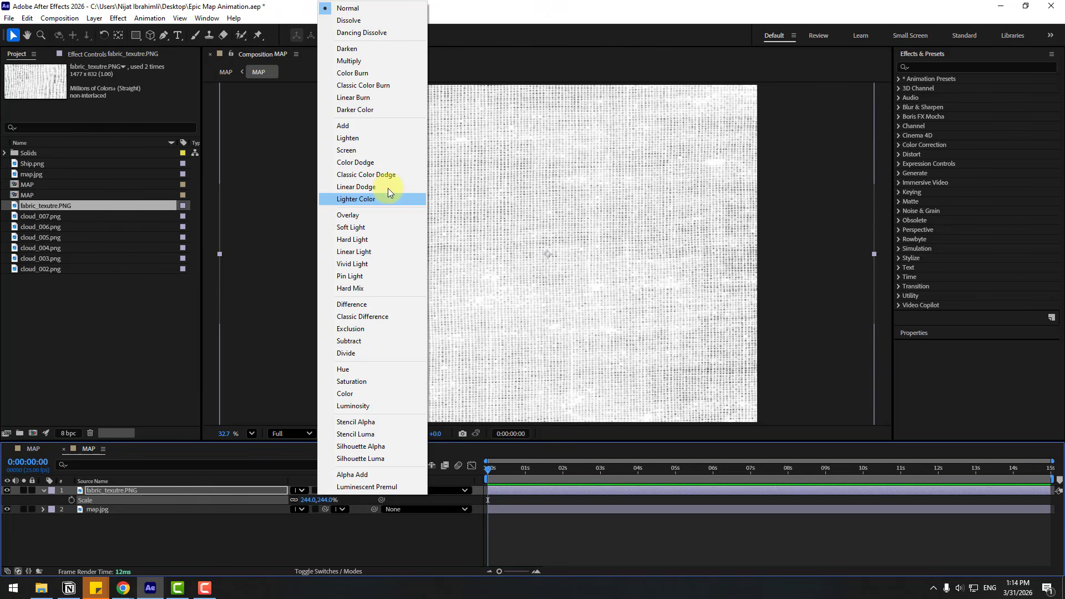
click(361, 60)
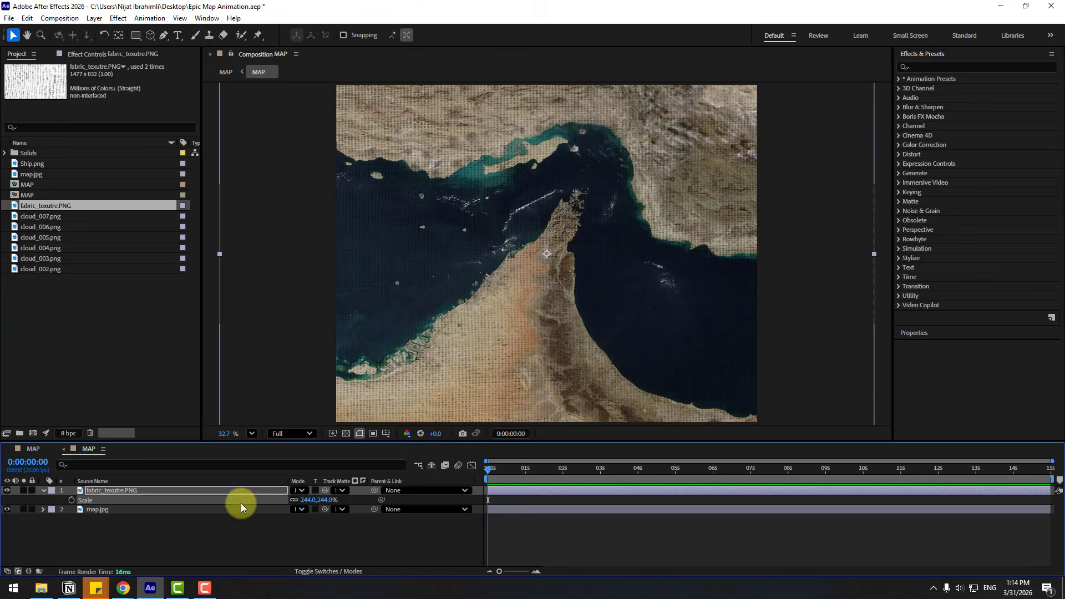
scroll(428, 301, up, 2)
click(8, 490)
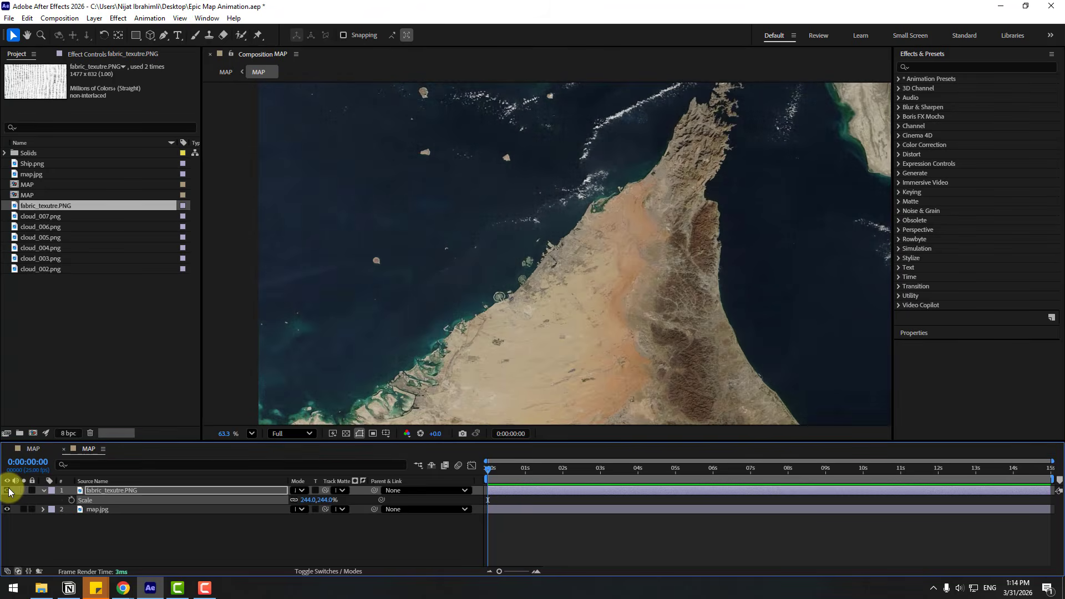
click(8, 491)
click(8, 491)
click(8, 491)
click(252, 434)
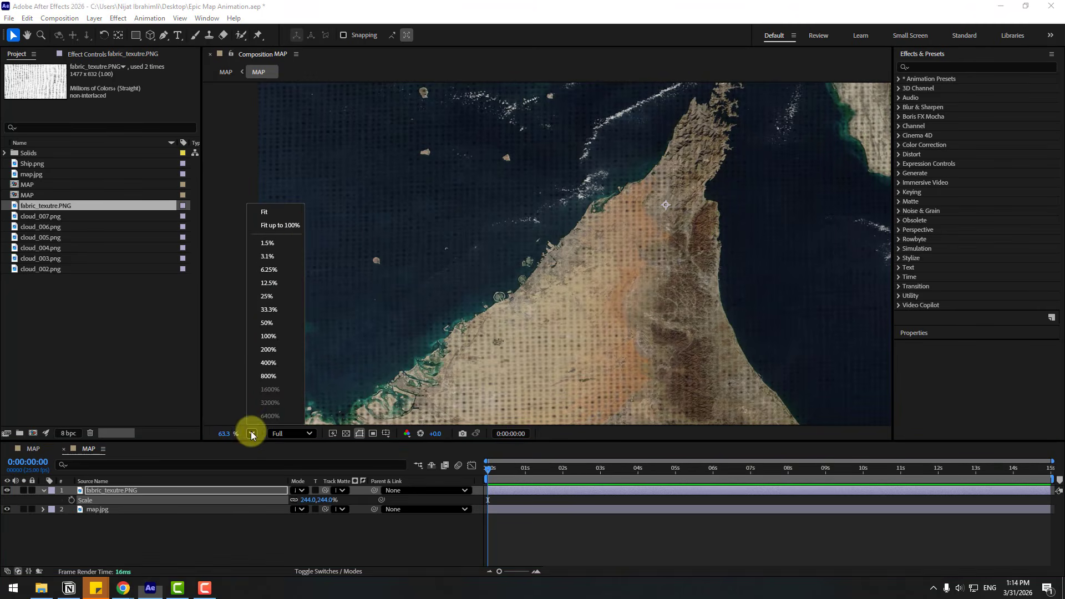
click(303, 229)
Step: Create a black 2320 x 1860 px solid named GRID in the nested composition
click(155, 545)
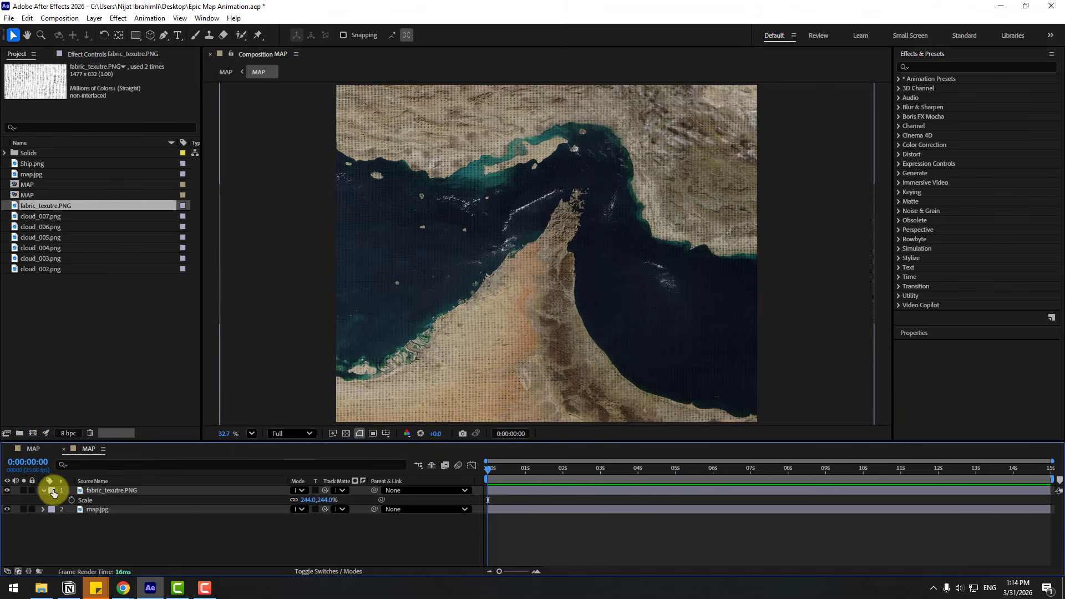
click(44, 490)
right_click(134, 528)
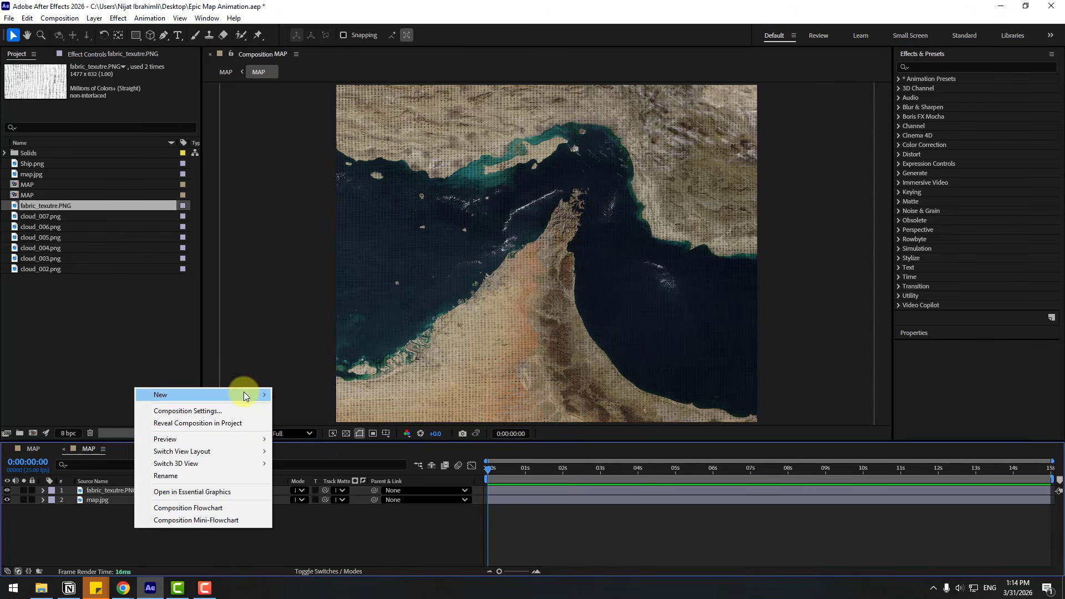
mouse_move(244, 394)
click(306, 223)
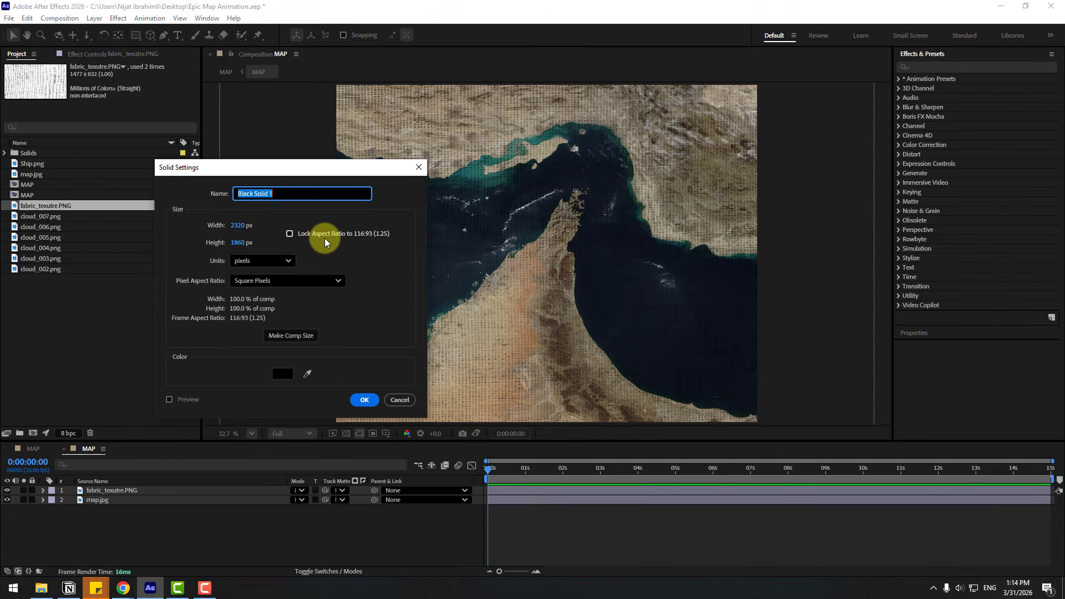
text(GRID)
click(365, 400)
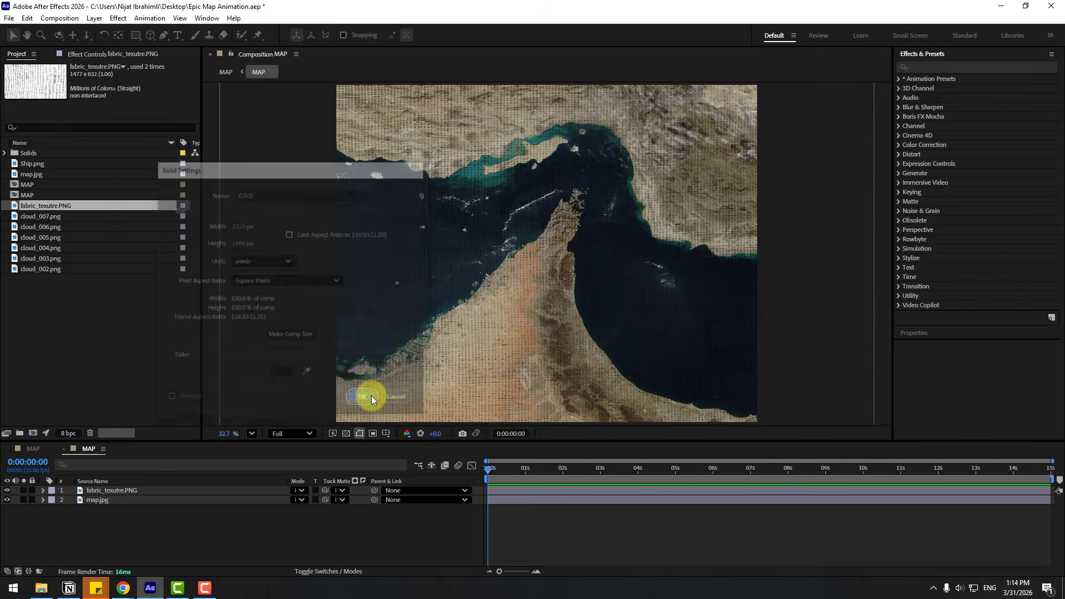
Step: Apply the Grid effect to the GRID solid, sizing it from the Width Slider with a width of 58
click(932, 68)
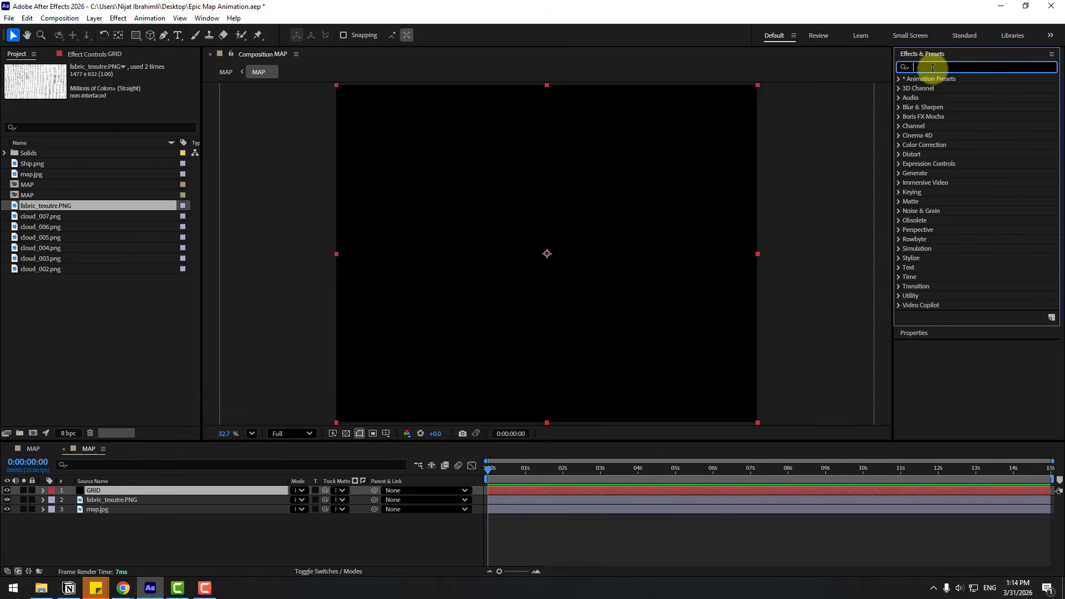
text(grid)
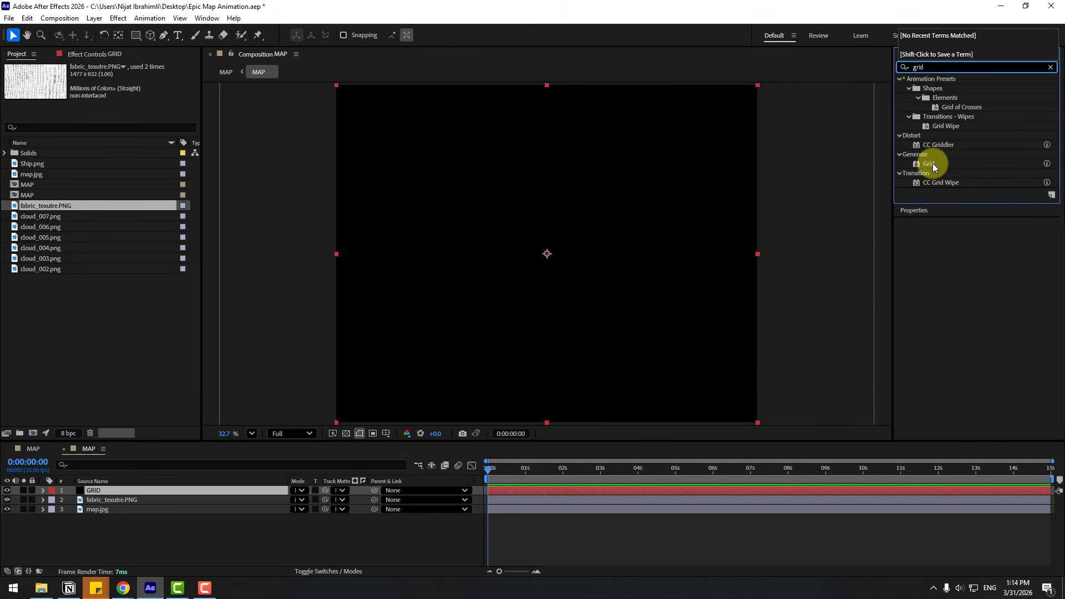
drag(933, 163, 96, 495)
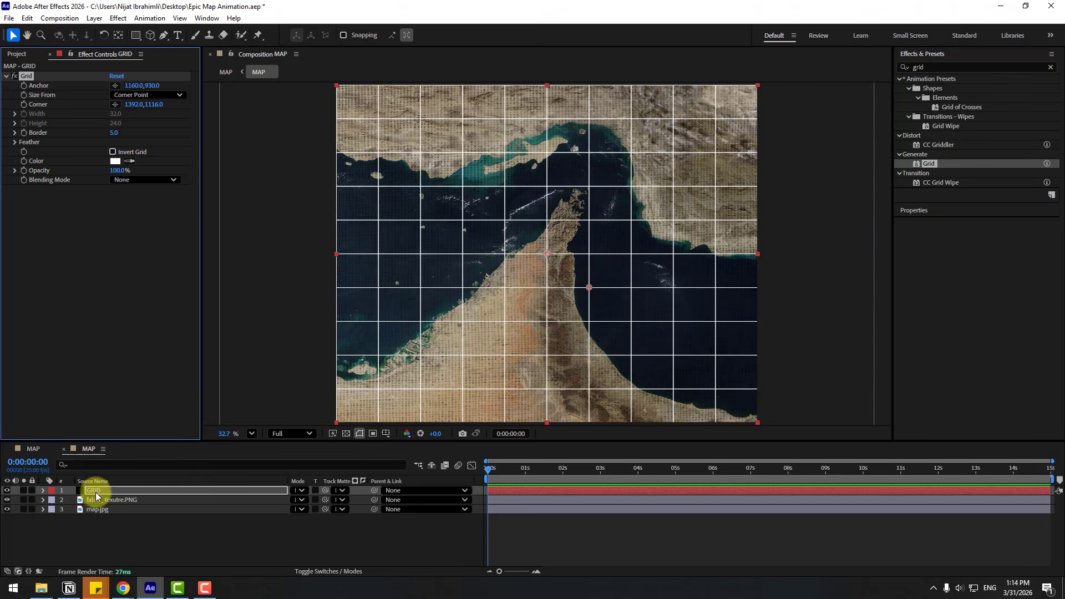
click(119, 96)
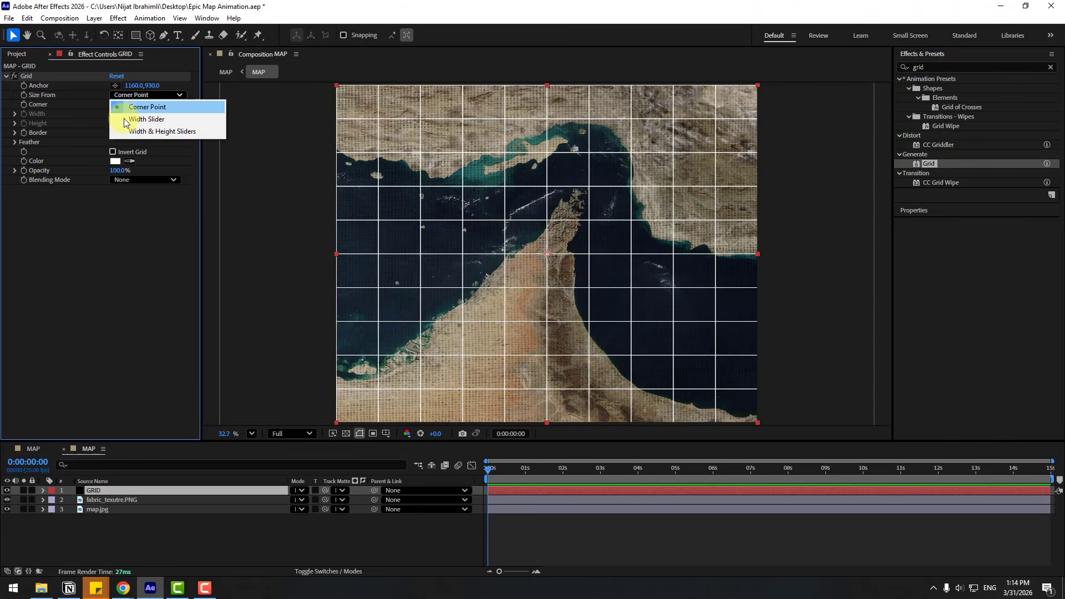
click(114, 121)
drag(53, 135, 70, 136)
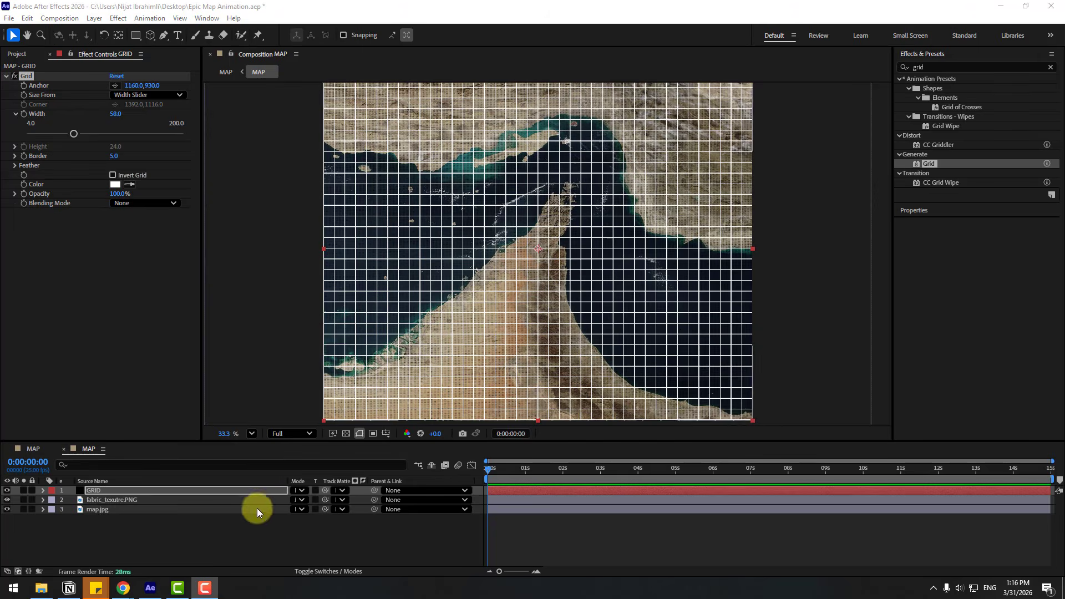
Step: Set the GRID layer's blending mode to Overlay and the Grid effect's opacity to 65%
click(300, 491)
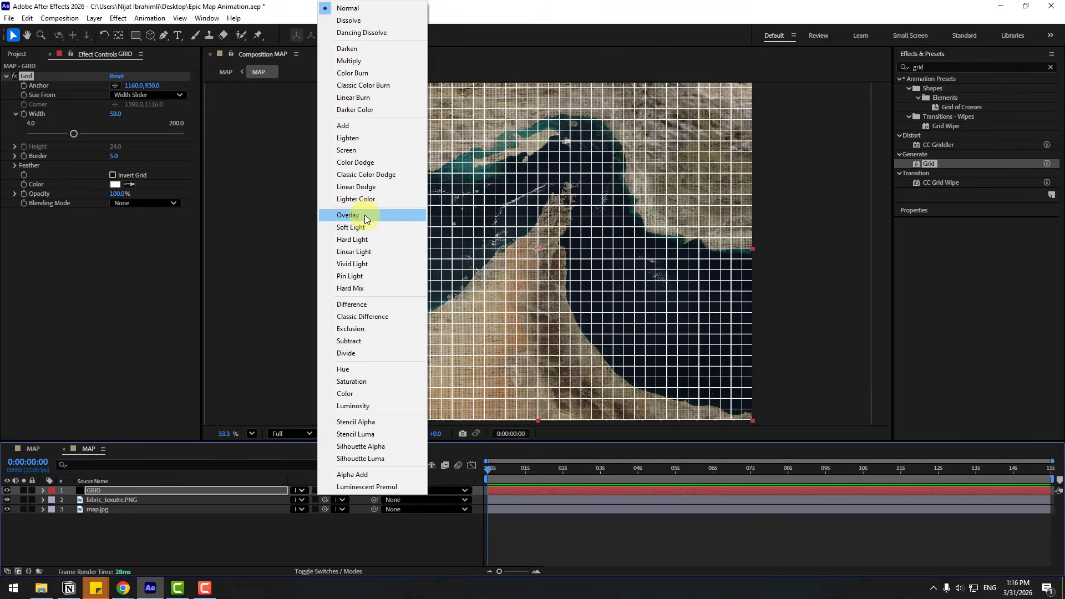
click(365, 219)
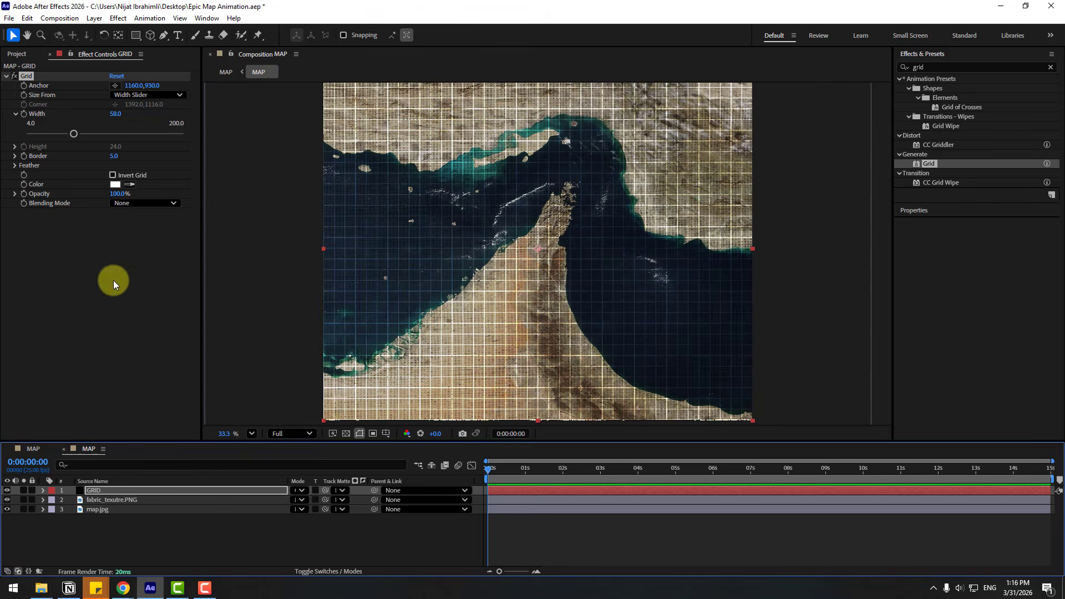
drag(116, 193, 93, 197)
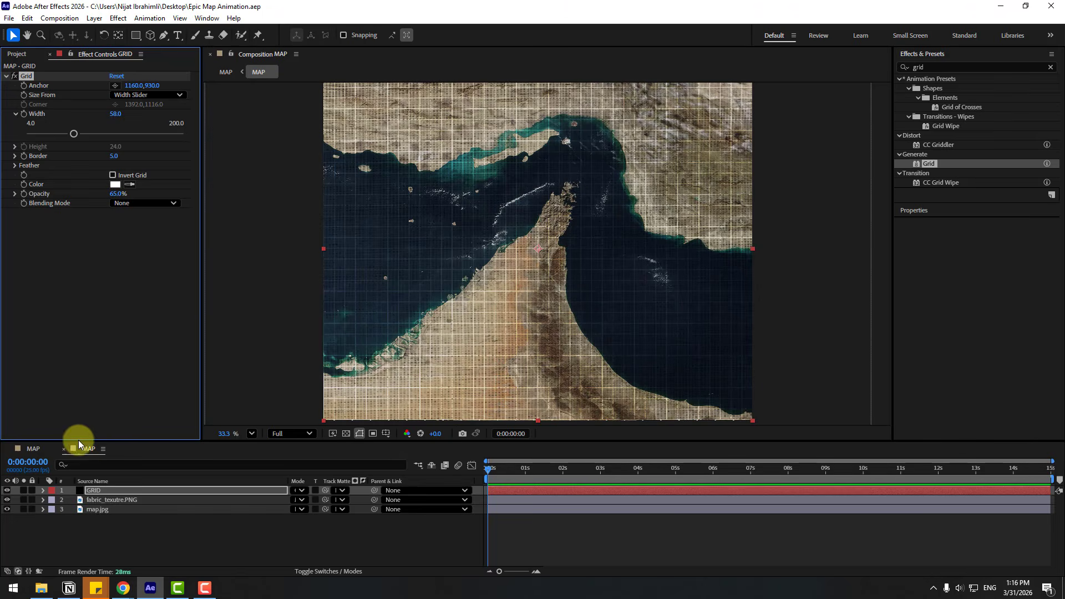
Step: Back in the main composition, scale the nested MAP layer down to the frame's width and make it a 3D layer
click(63, 449)
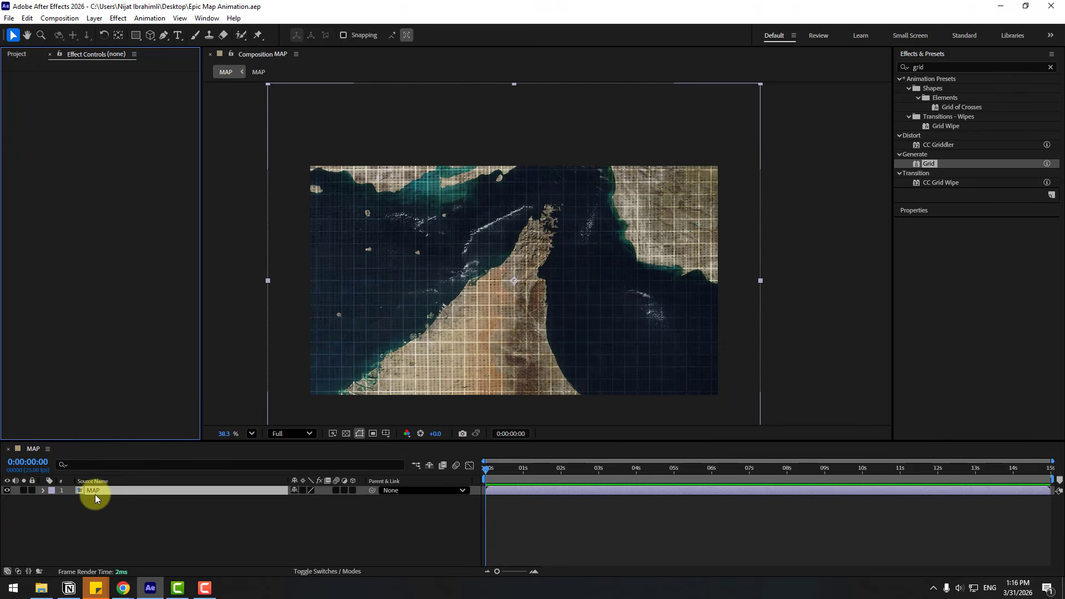
click(270, 492)
key(s)
drag(304, 500, 296, 498)
key(s)
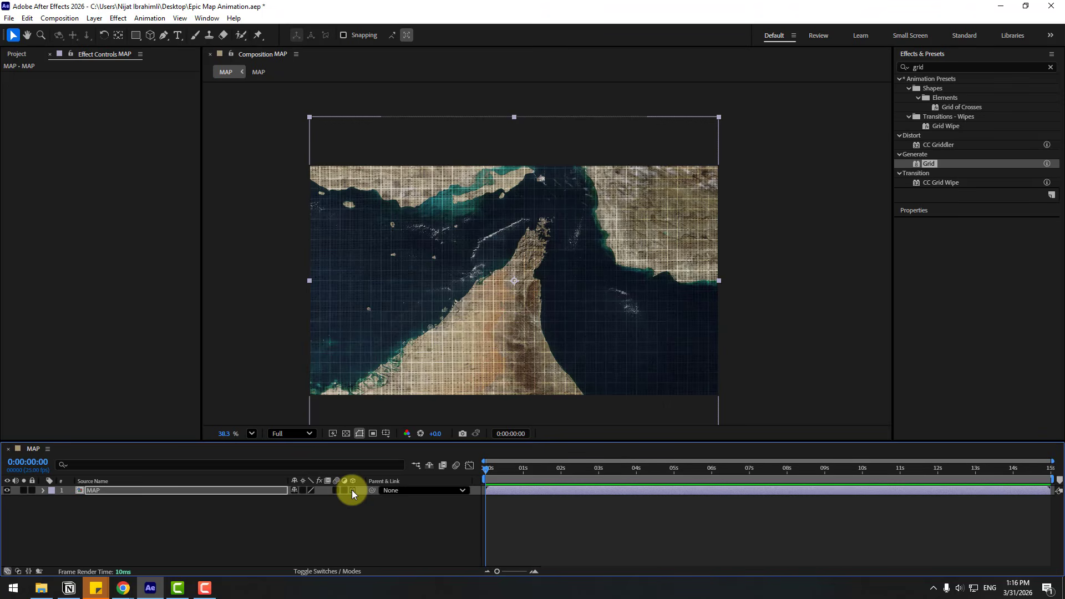
click(352, 491)
click(252, 434)
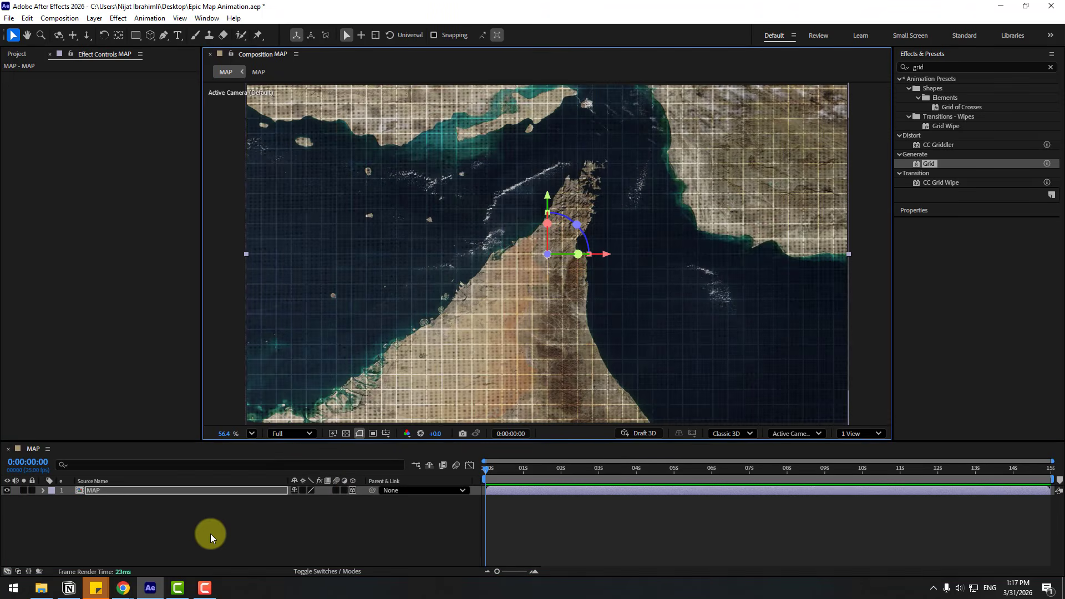
Step: Add a two-node camera with the 15mm preset to the main composition
click(194, 534)
right_click(182, 534)
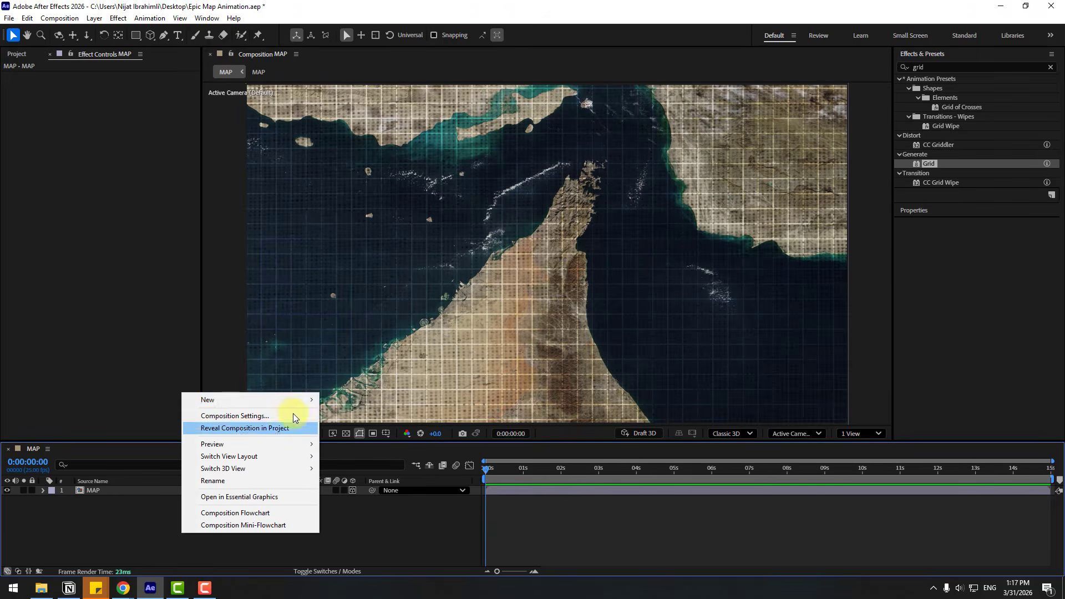
mouse_move(285, 398)
click(366, 251)
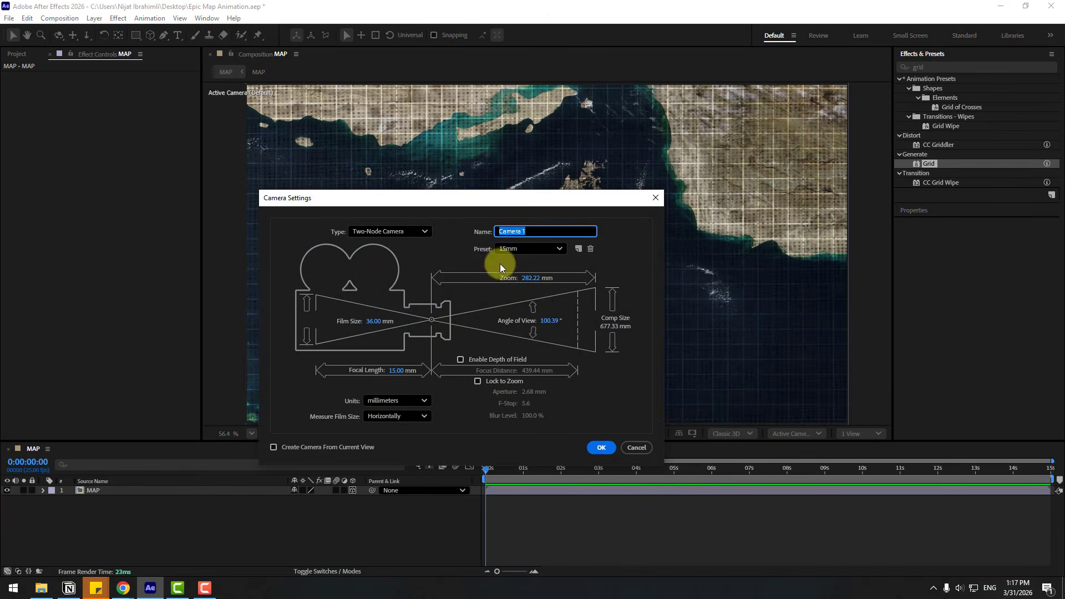
click(515, 252)
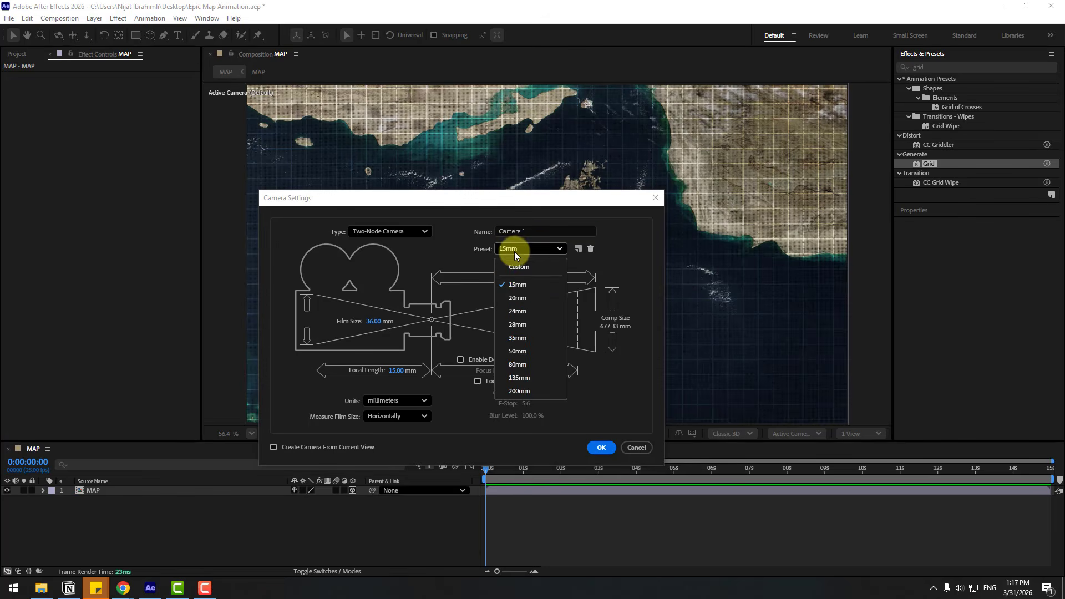
click(531, 283)
click(599, 447)
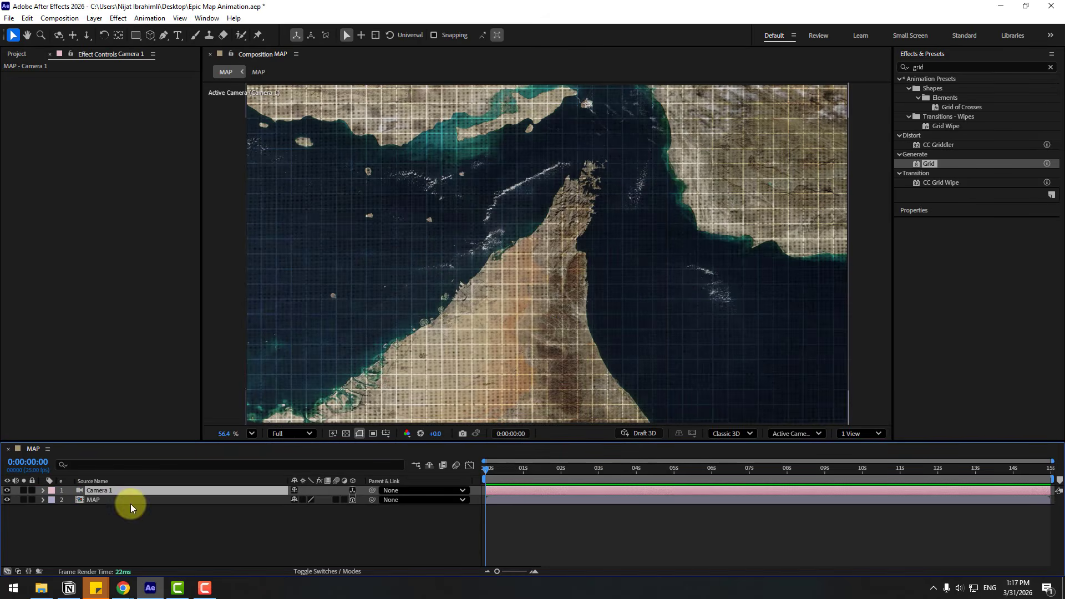
Step: Create an orbit null for Camera 1 and centre the null's anchor point
right_click(98, 490)
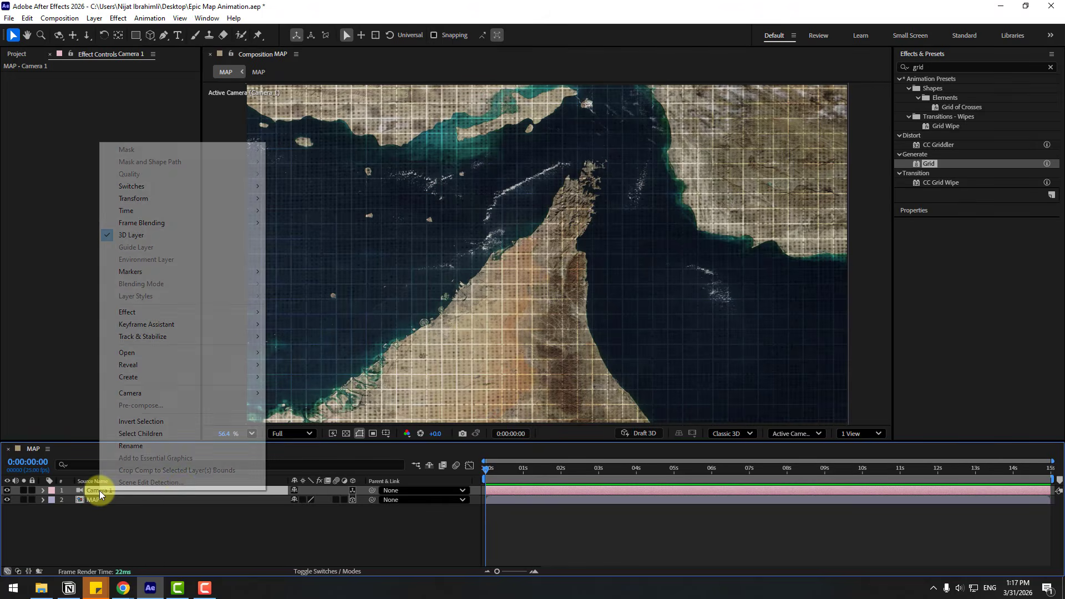
mouse_move(263, 397)
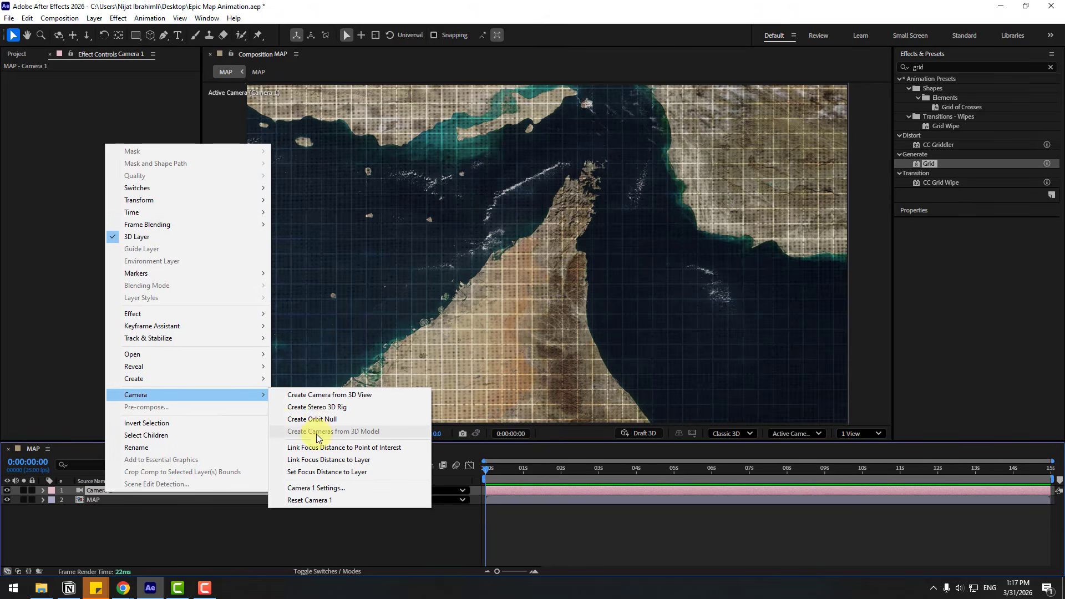
click(312, 420)
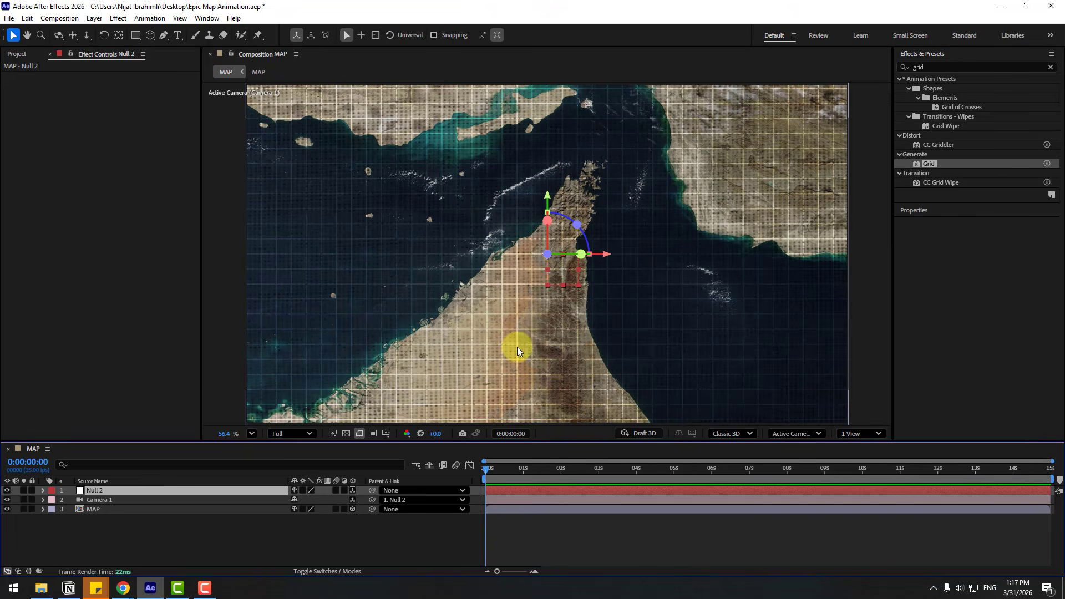
click(119, 35)
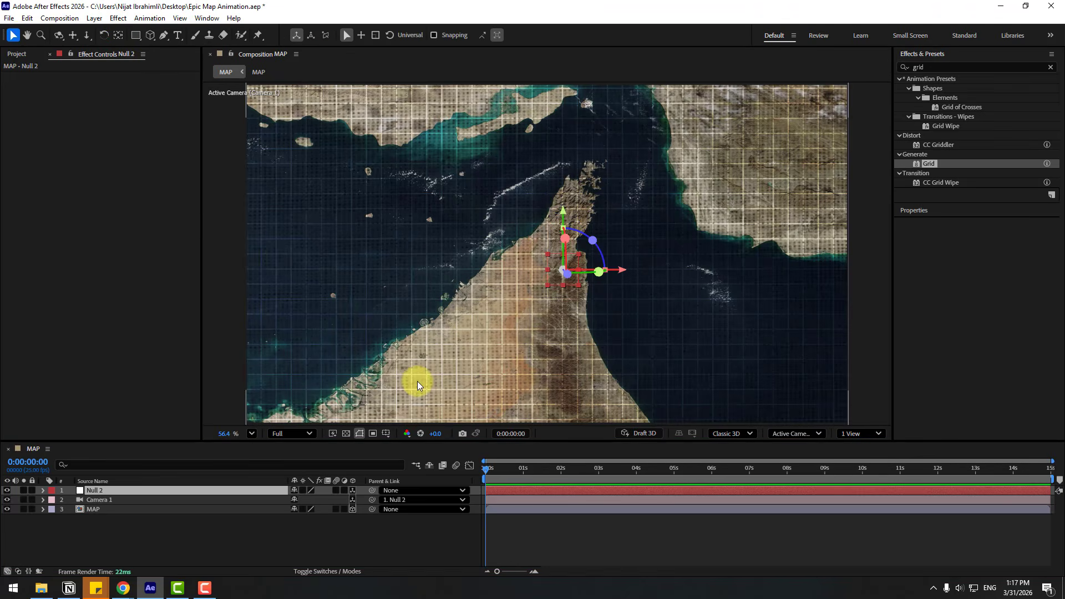
Step: Set a starting Position keyframe on the orbit null at 0 seconds
scroll(418, 381, down, 1)
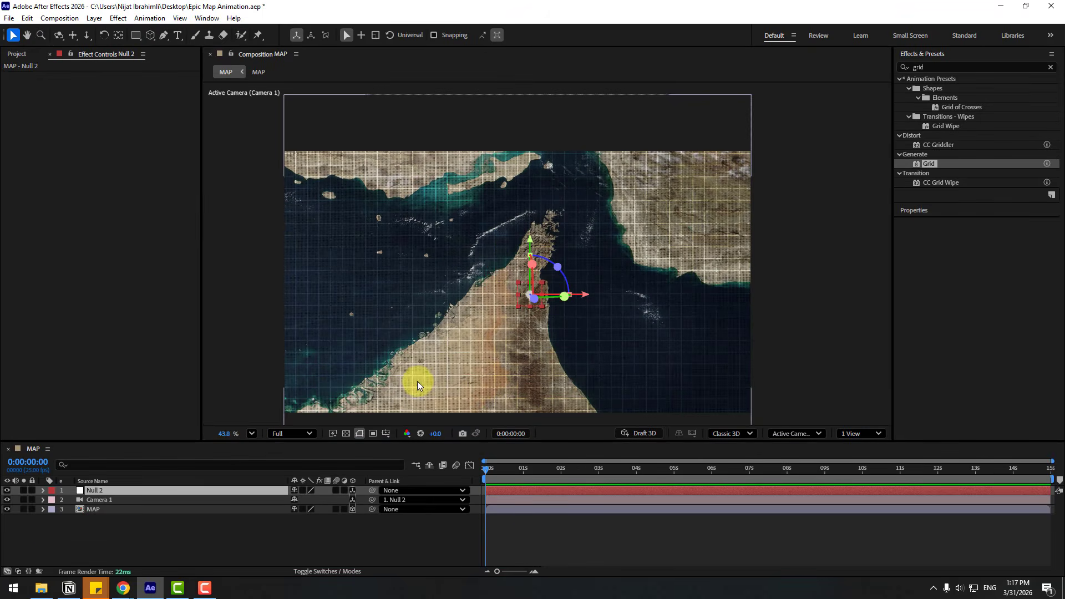
click(99, 489)
key(p)
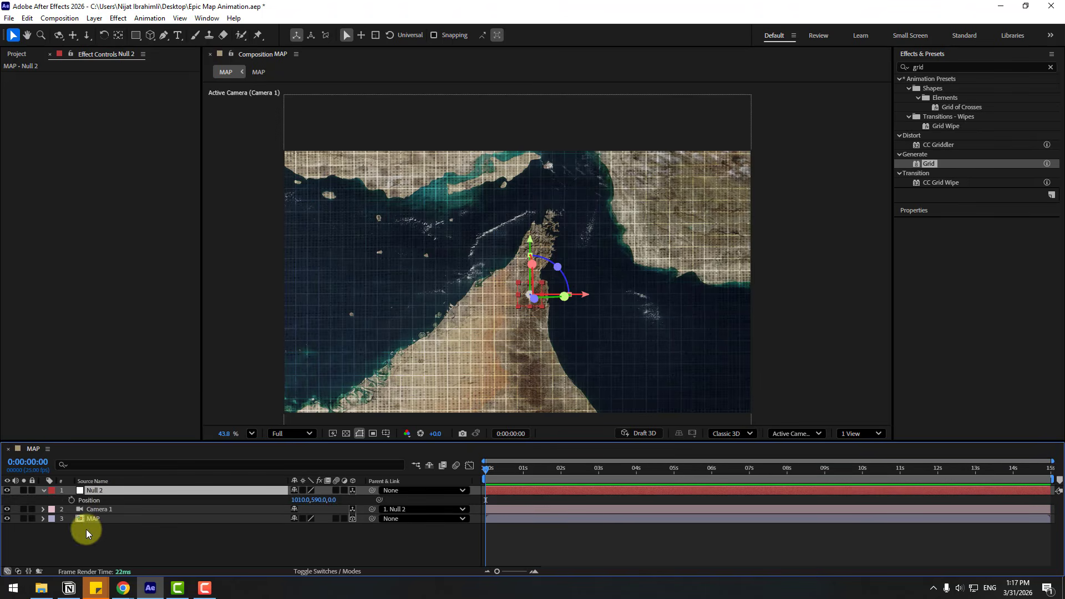
click(72, 500)
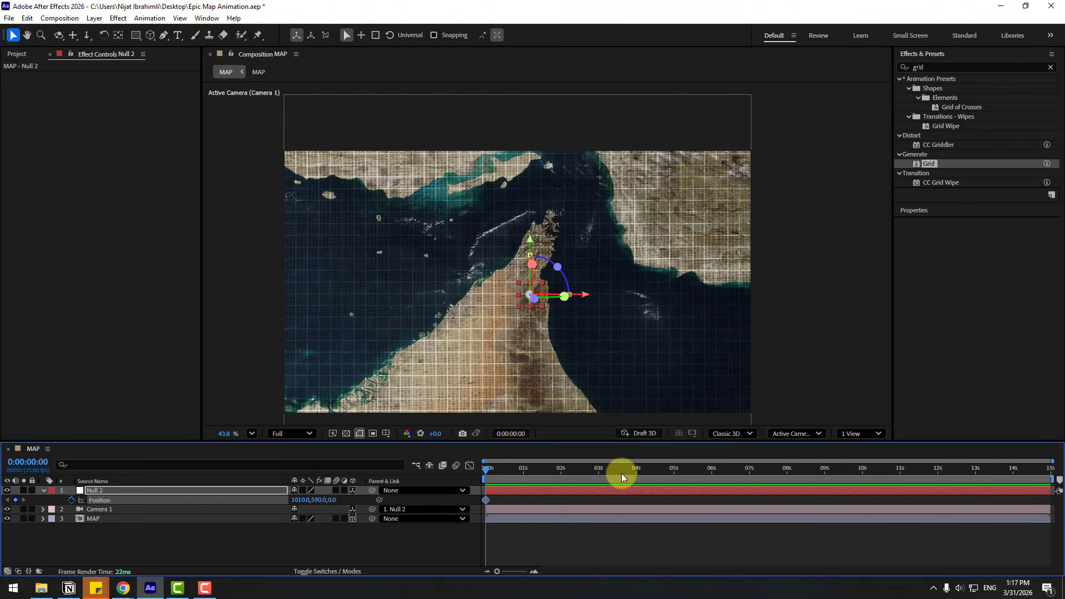
Step: At 4 seconds, move the null in toward the peninsula's tip, to position 1151.7, 276.9, 662.0
click(301, 501)
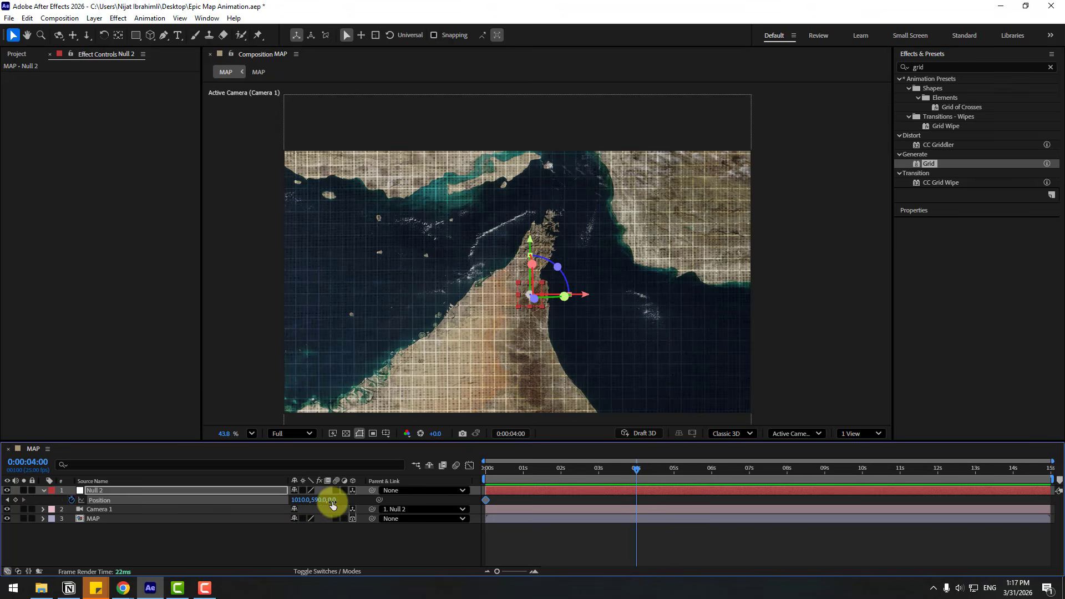
drag(332, 501, 635, 481)
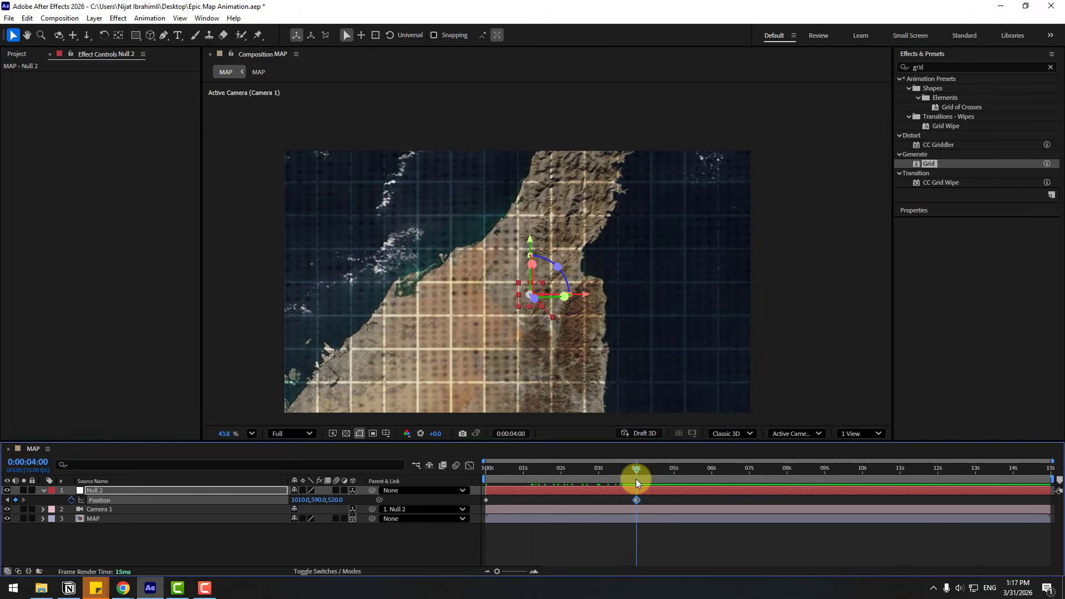
drag(517, 290, 558, 215)
drag(332, 498, 393, 481)
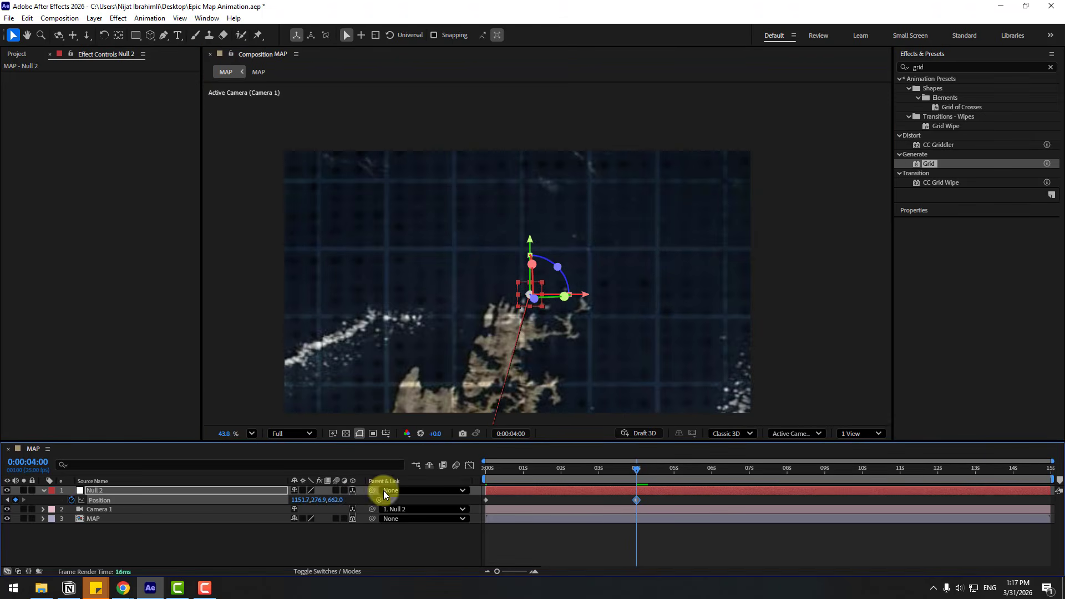
Step: Apply Easy Ease to both Position keyframes of the null
drag(645, 499, 469, 508)
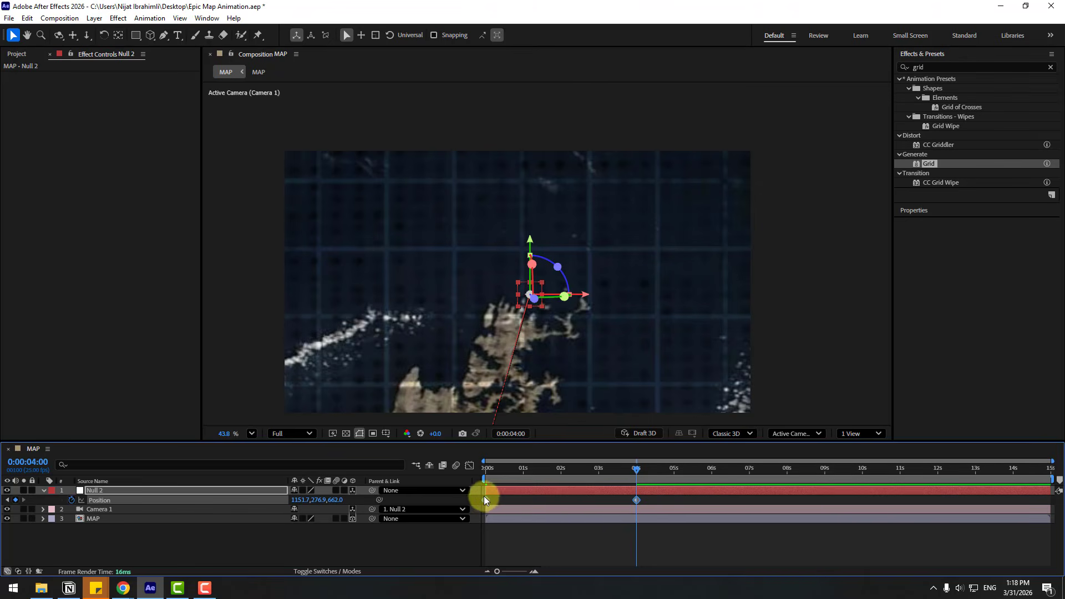
right_click(487, 502)
mouse_move(499, 490)
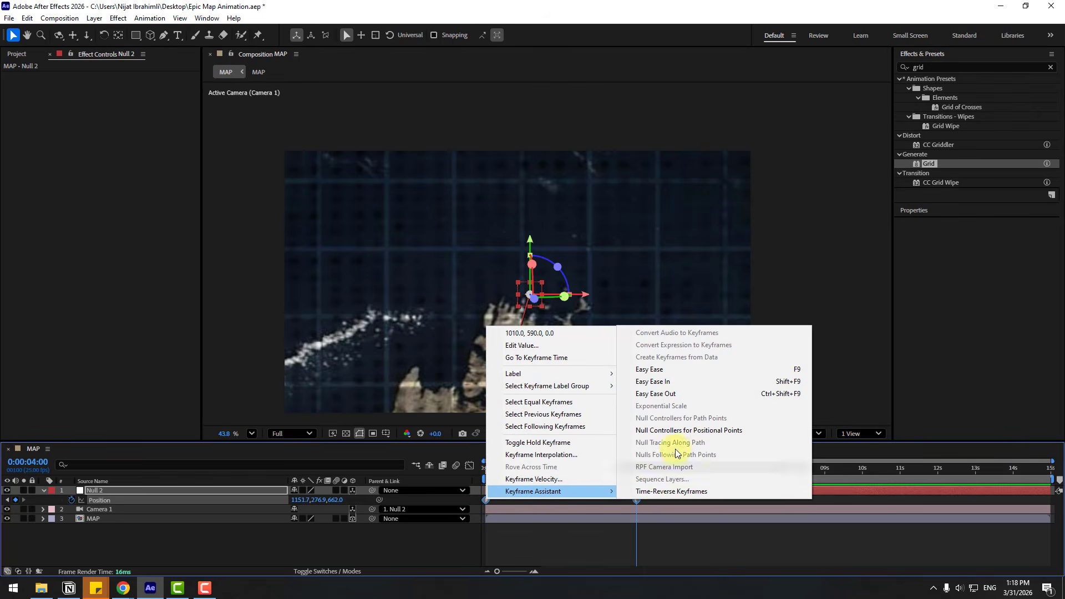
click(783, 370)
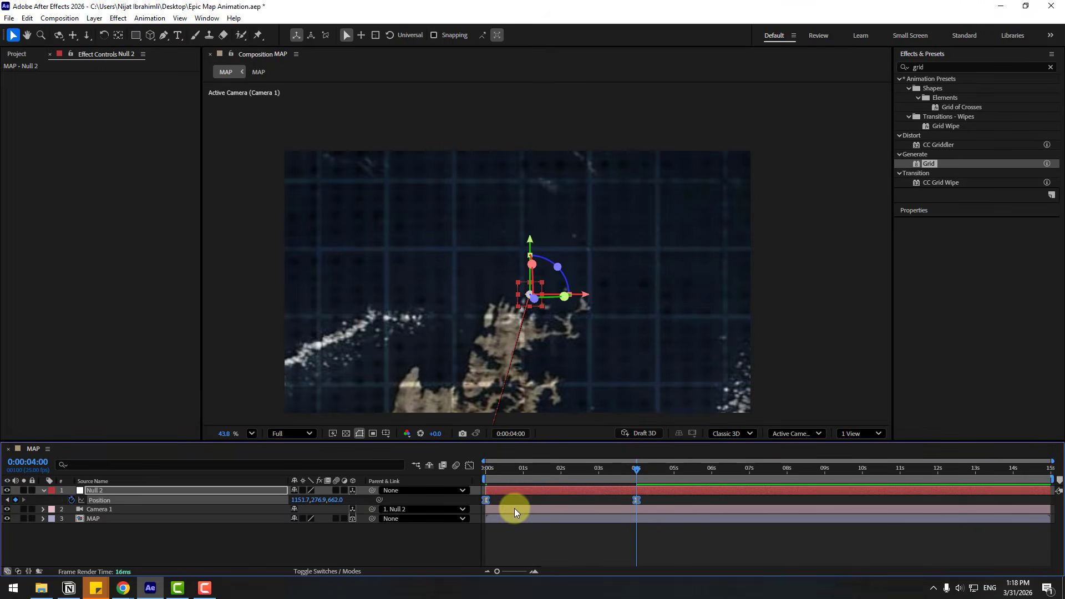
Step: Lengthen both ease handles in the Position speed graph for a sharper peak at about 2 seconds, and preview the move
click(469, 465)
click(502, 546)
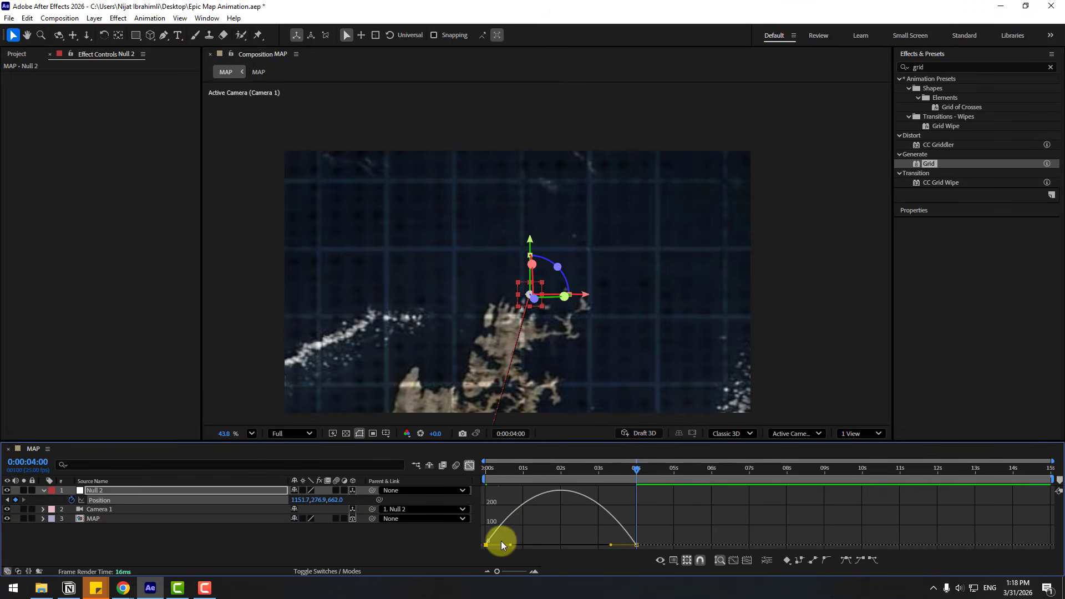
drag(511, 545, 533, 544)
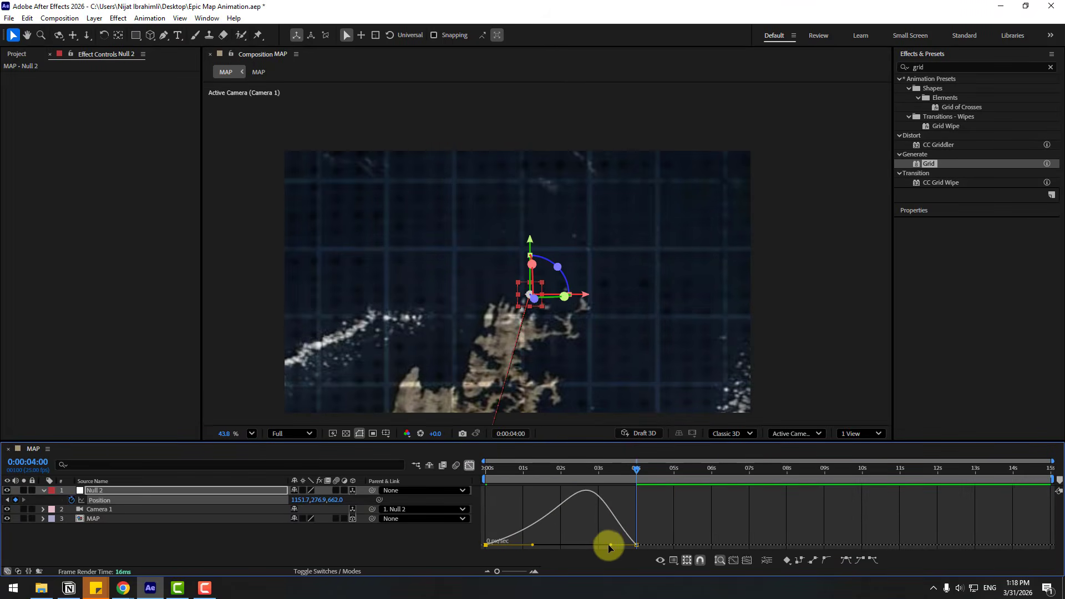
drag(611, 545, 589, 545)
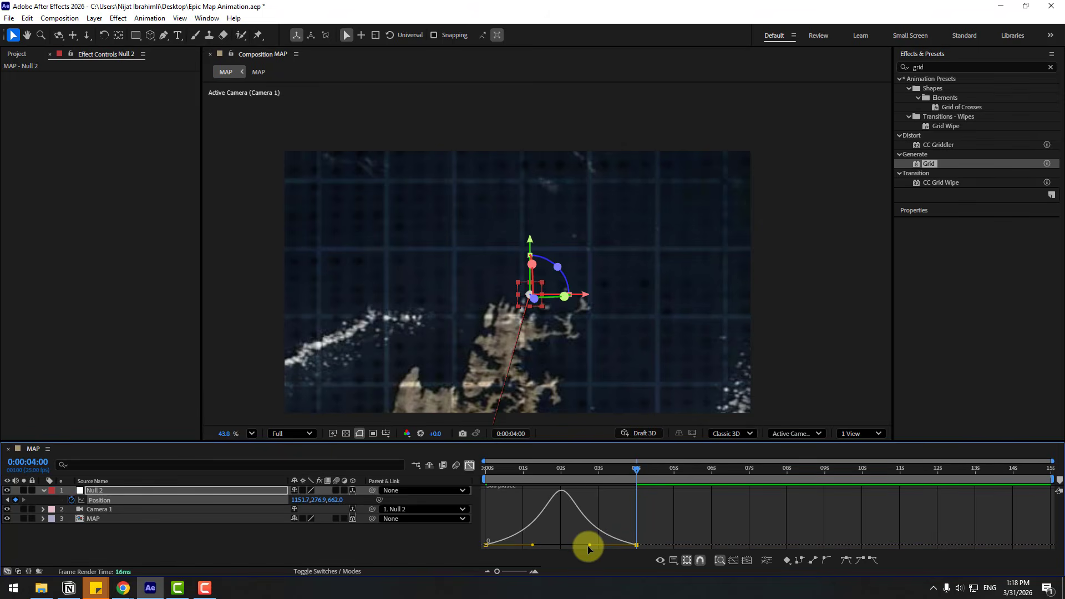
key(space)
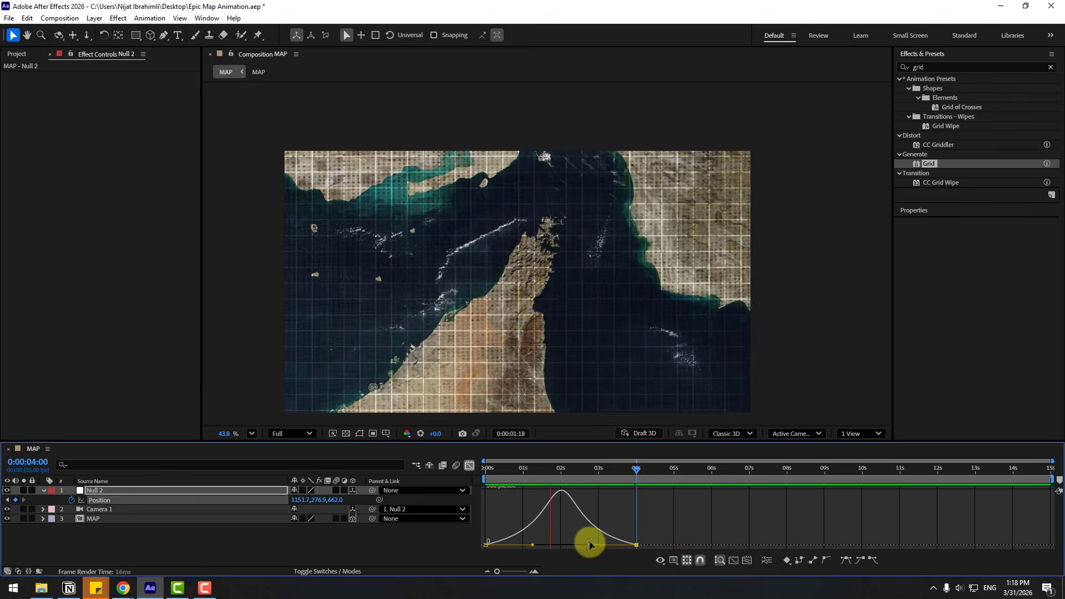
click(620, 468)
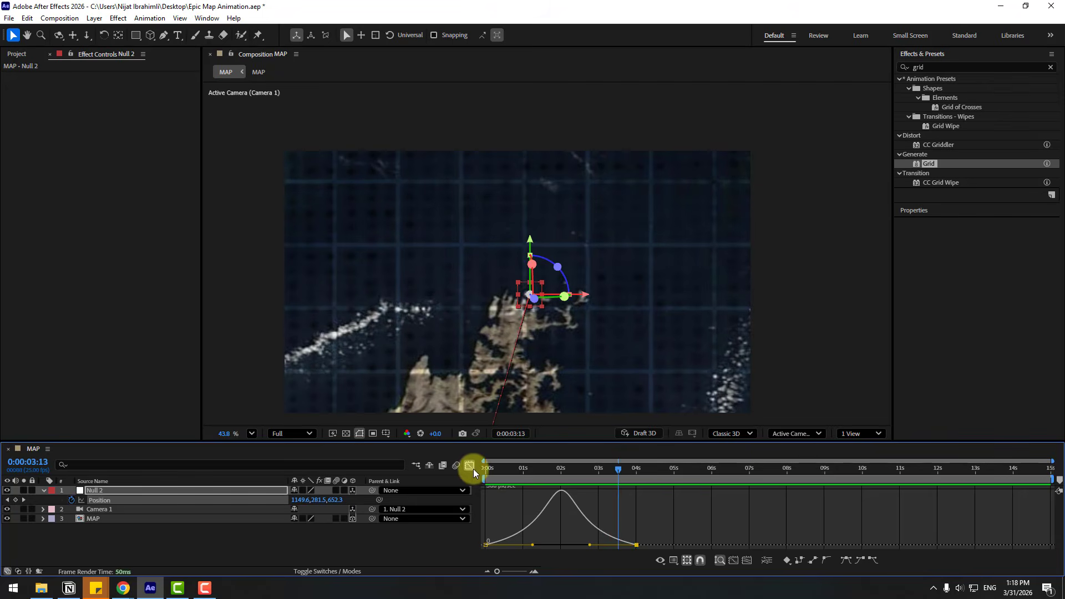
click(472, 466)
Step: Set starting X Rotation and Y Rotation keyframes on the null at 0 seconds
drag(594, 470, 477, 471)
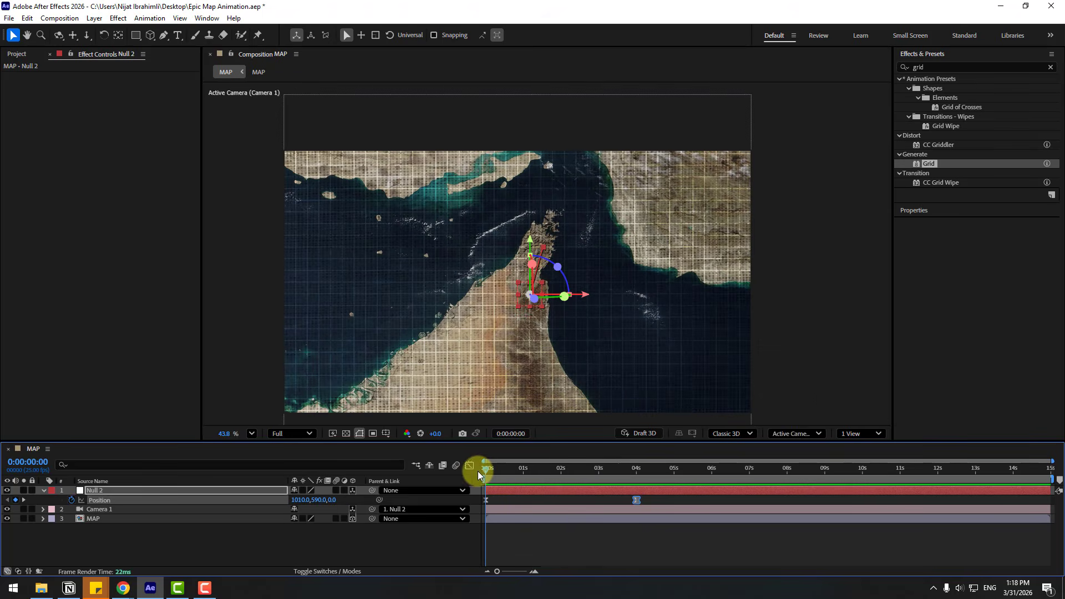
key(shift+r)
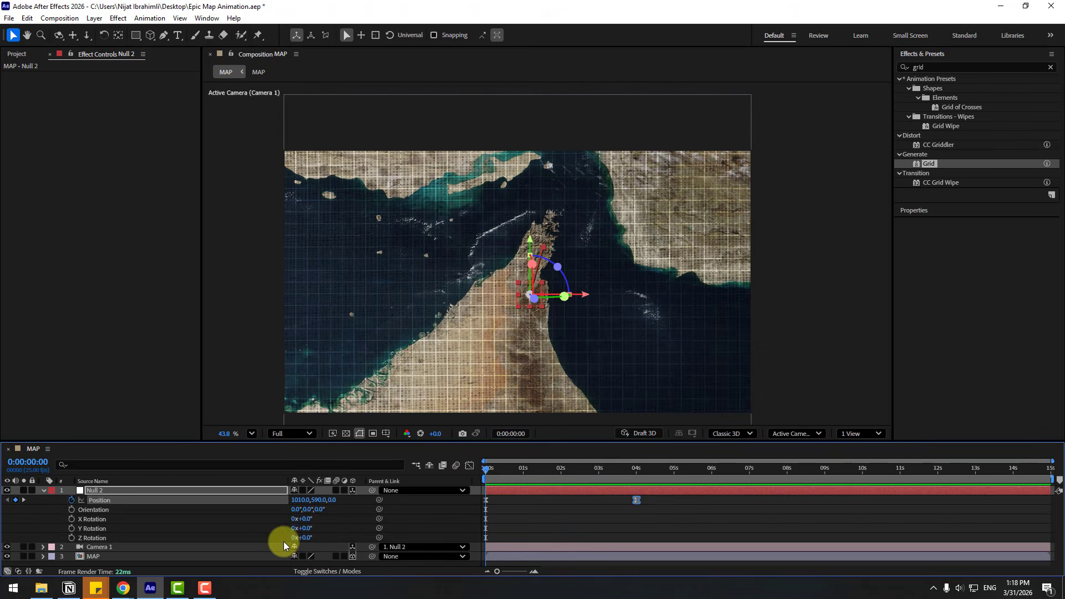
click(70, 520)
click(70, 528)
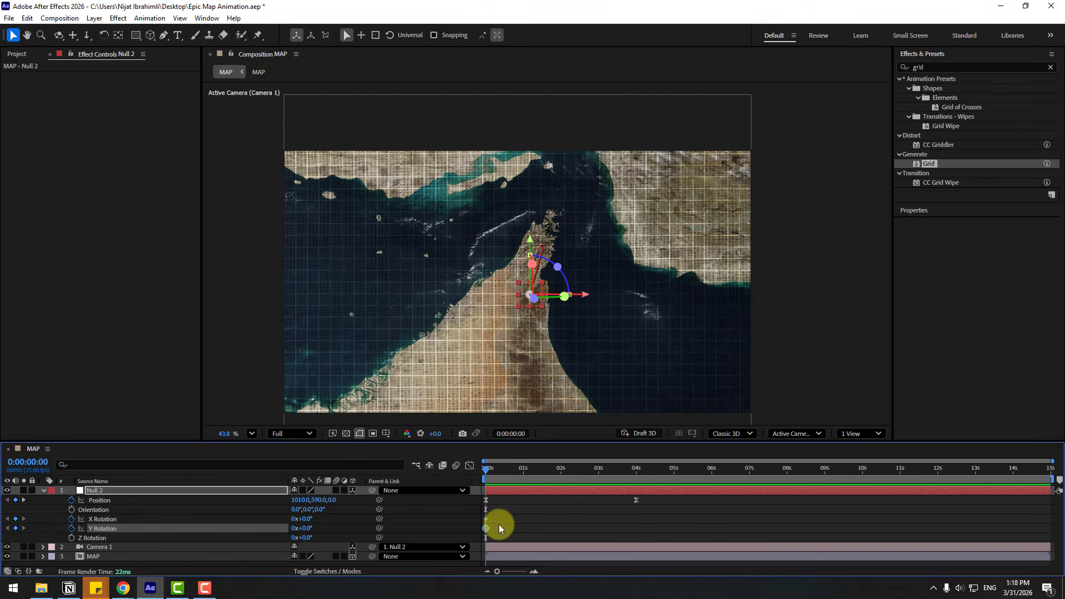
Step: At 4 seconds, set the null's X Rotation to 37° and reposition it to about 1158.6, -50.7, 528.4
drag(541, 470, 637, 471)
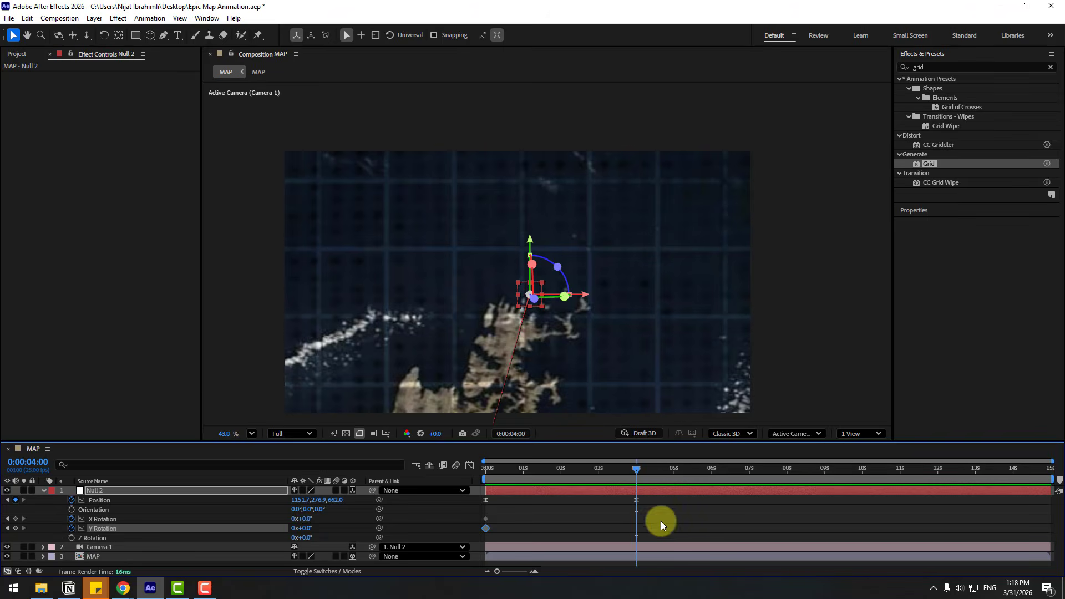
drag(302, 519, 317, 499)
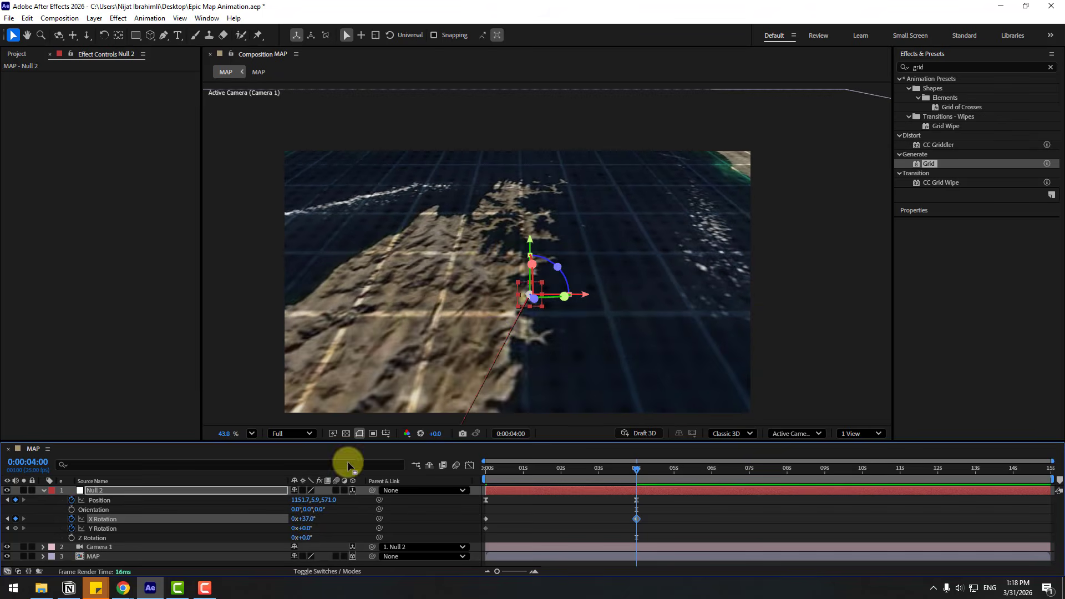
click(520, 300)
drag(521, 286, 521, 272)
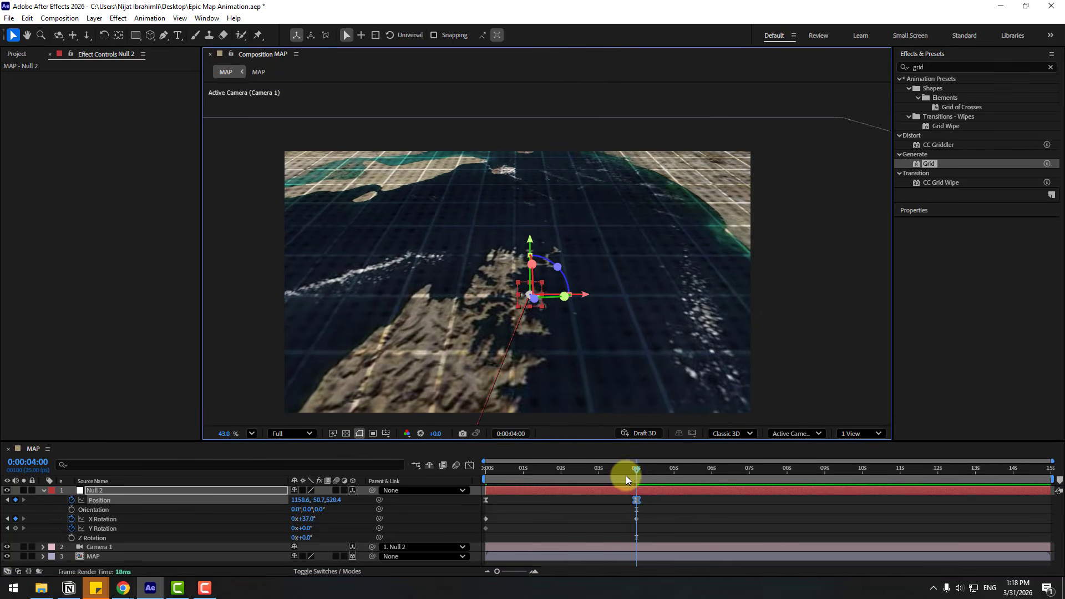
mouse_move(625, 475)
mouse_down()
mouse_move(461, 474)
mouse_move(624, 465)
mouse_up()
Step: Apply Easy Ease to both X Rotation keyframes of the null
drag(654, 517, 482, 522)
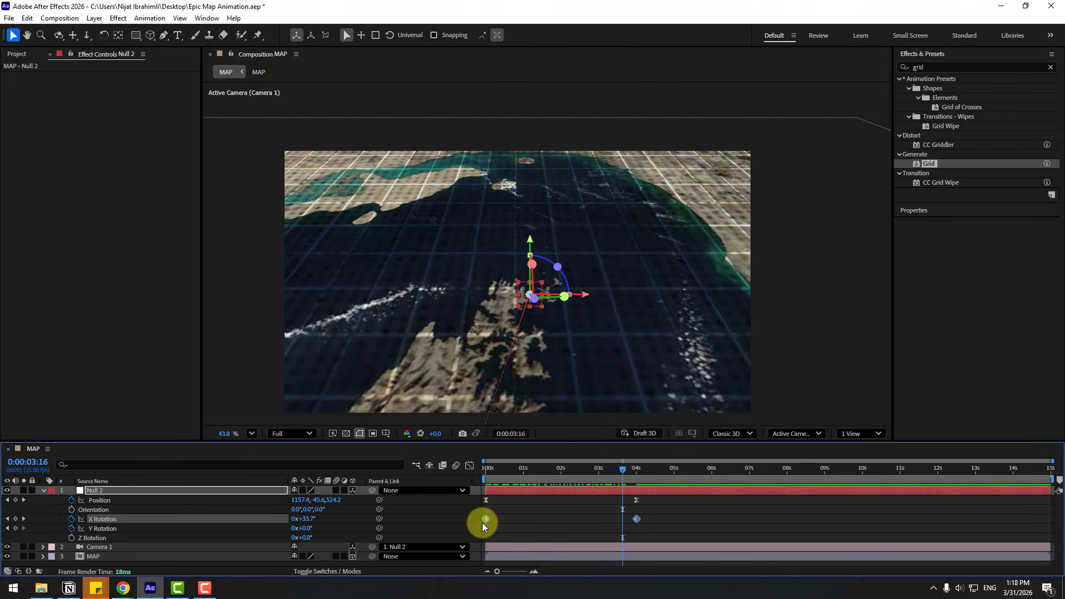
right_click(485, 521)
mouse_move(487, 514)
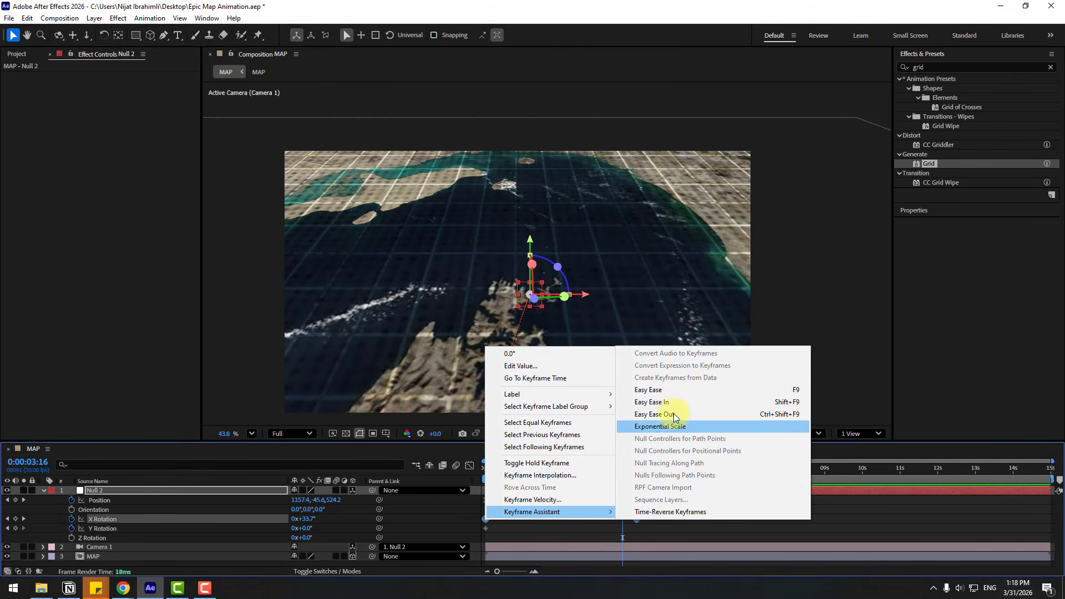
click(648, 390)
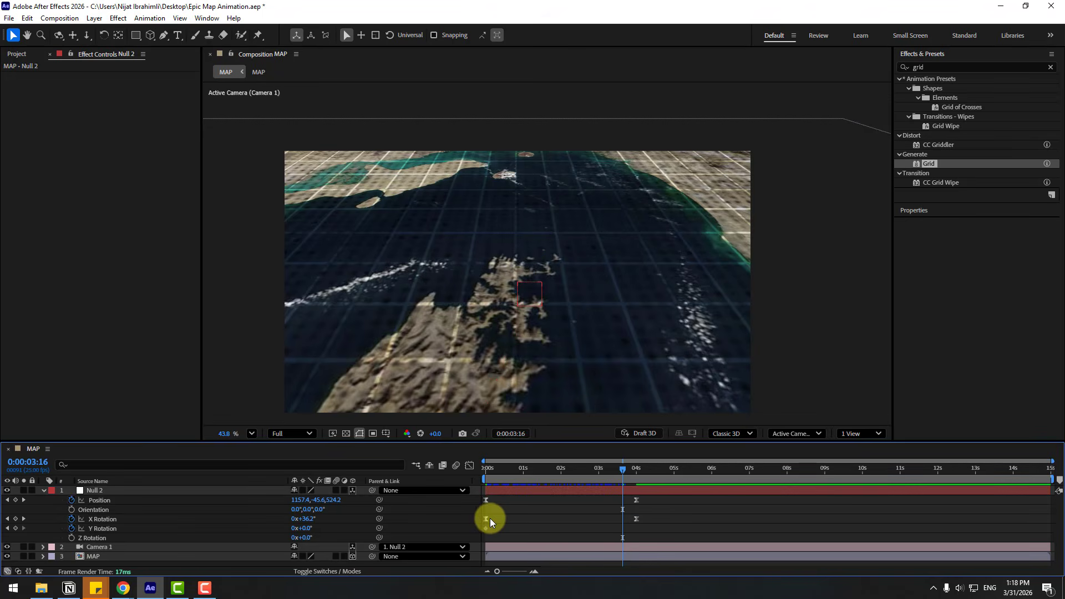
Step: Delay the first X Rotation keyframe to about 1 second and preview the tilt
drag(487, 519, 522, 520)
key(space)
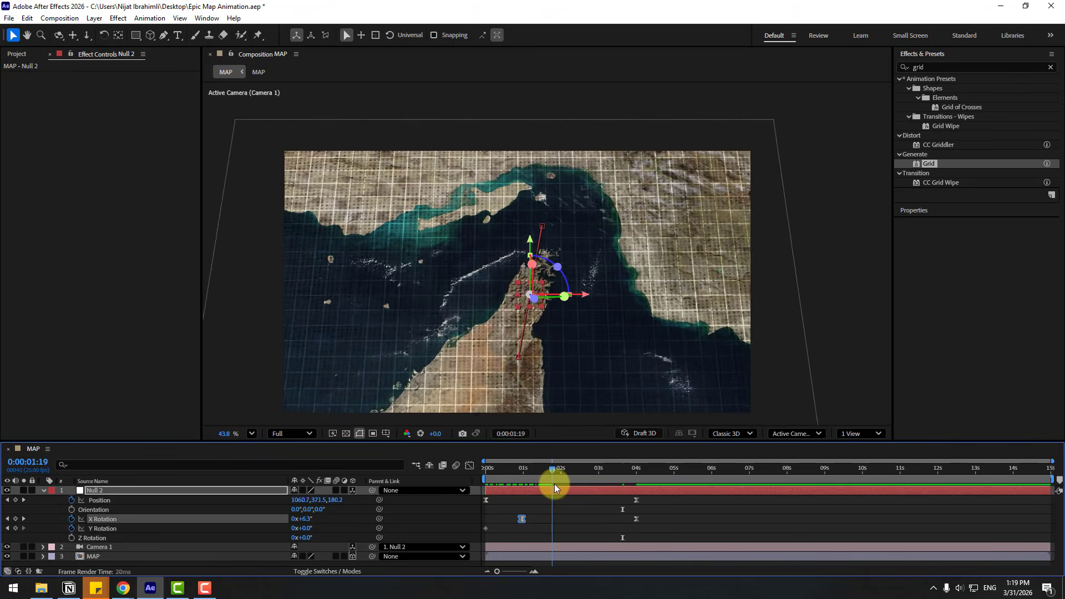
click(606, 483)
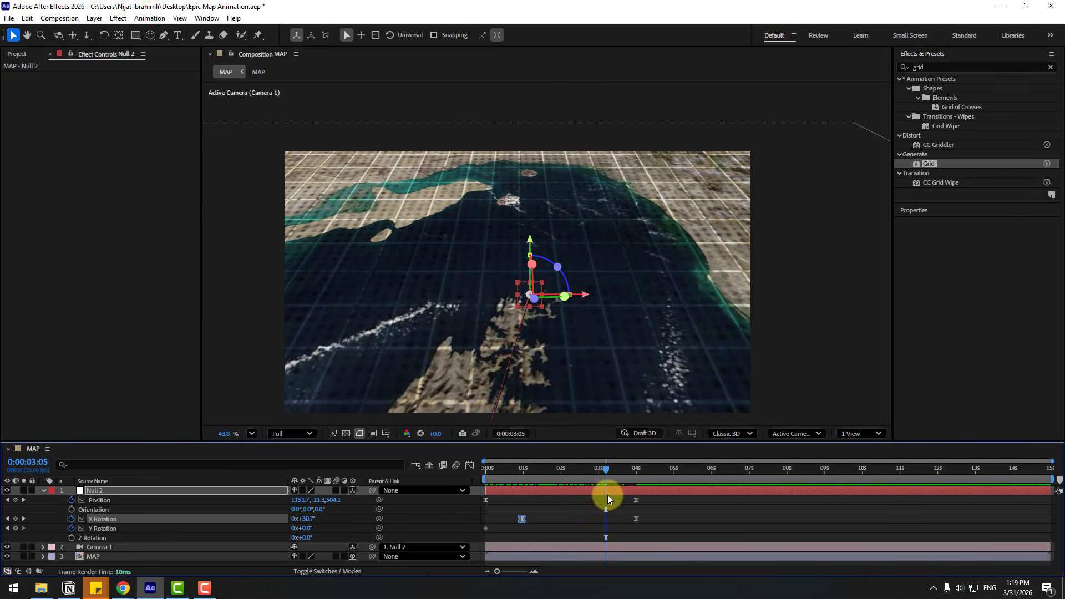
Step: Extend the first X Rotation keyframe's outgoing ease to about 2 seconds in the speed graph, and preview the animation
drag(655, 518, 565, 520)
click(469, 468)
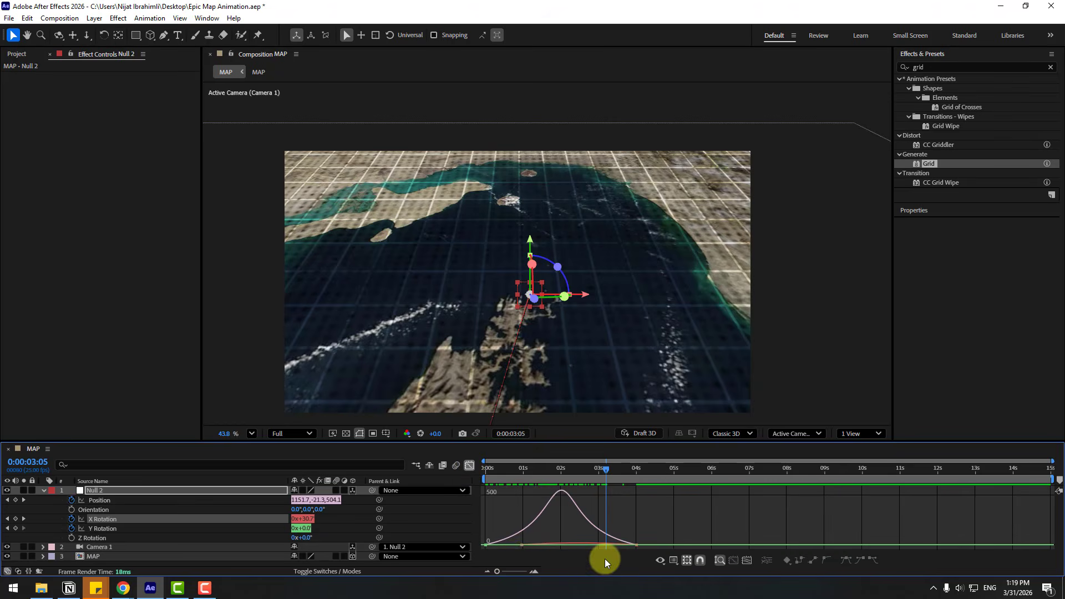
scroll(524, 555, up, 3)
key(minus)
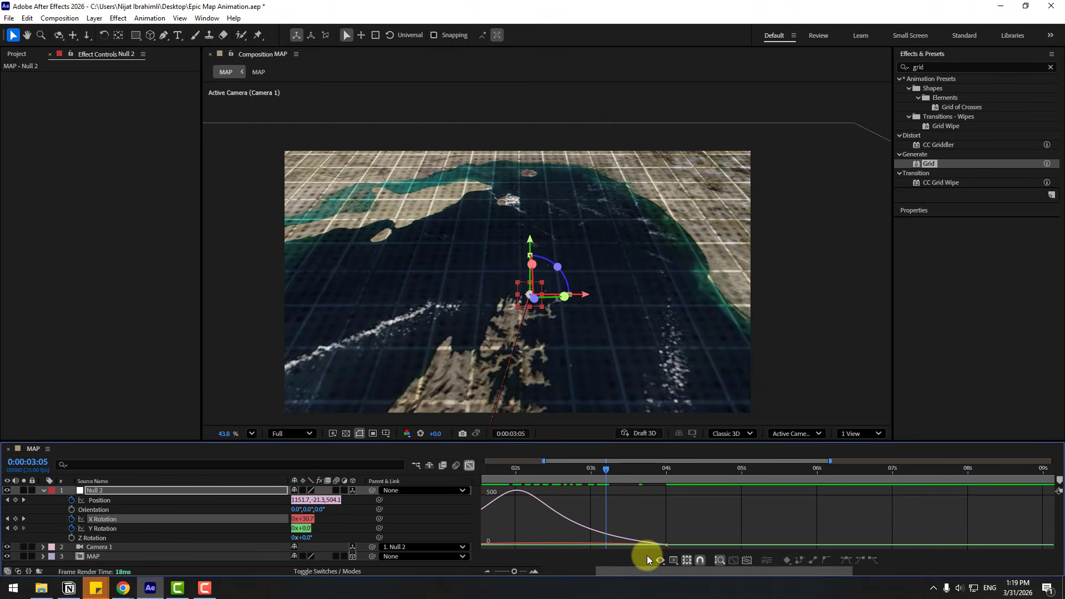
drag(634, 572, 513, 573)
click(558, 546)
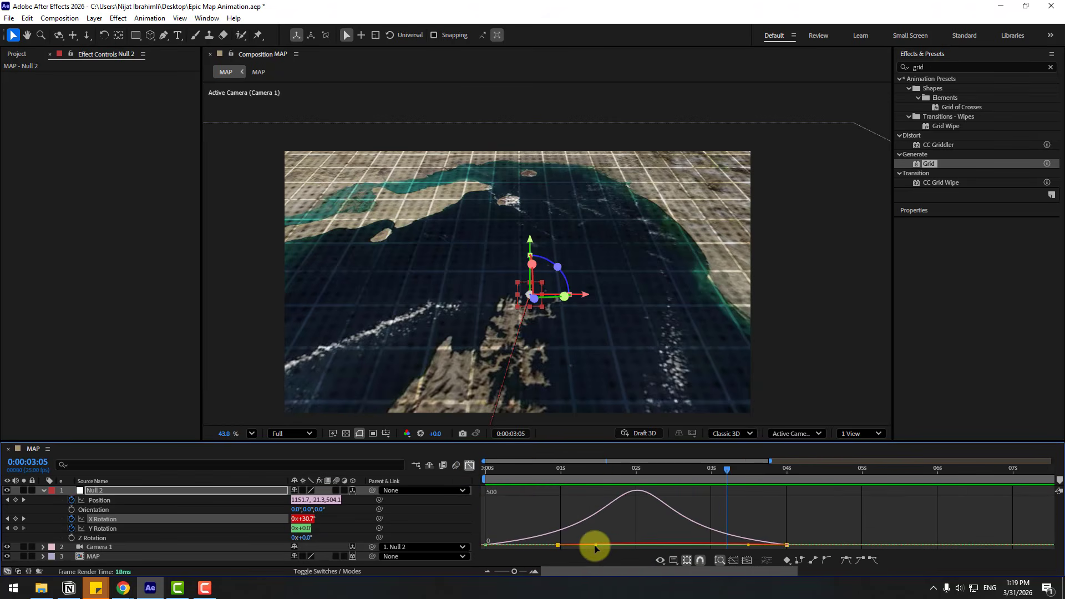
drag(604, 544, 636, 541)
key(space)
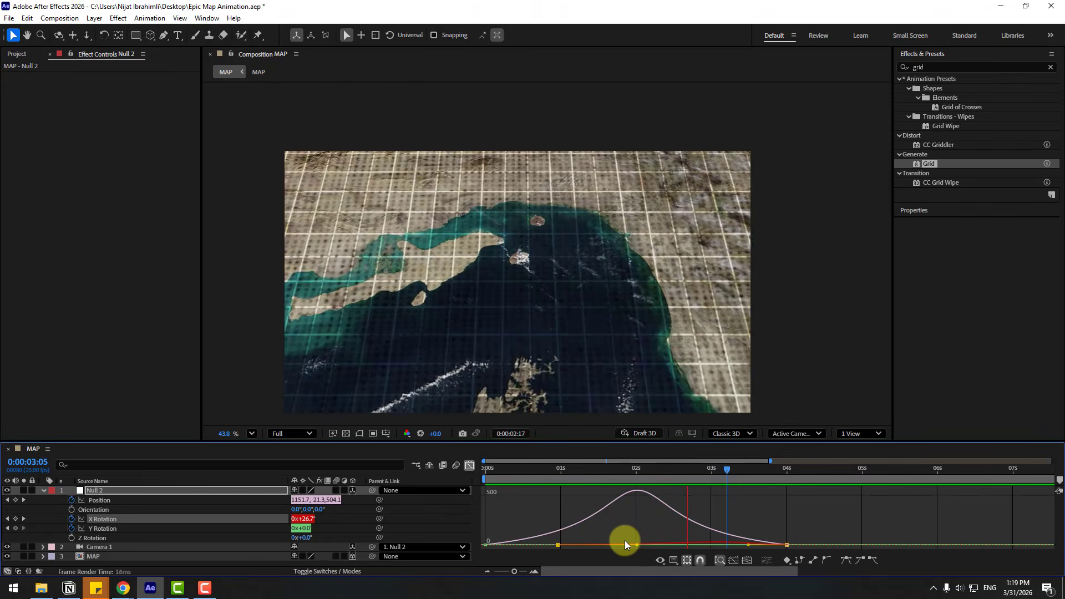
key(space)
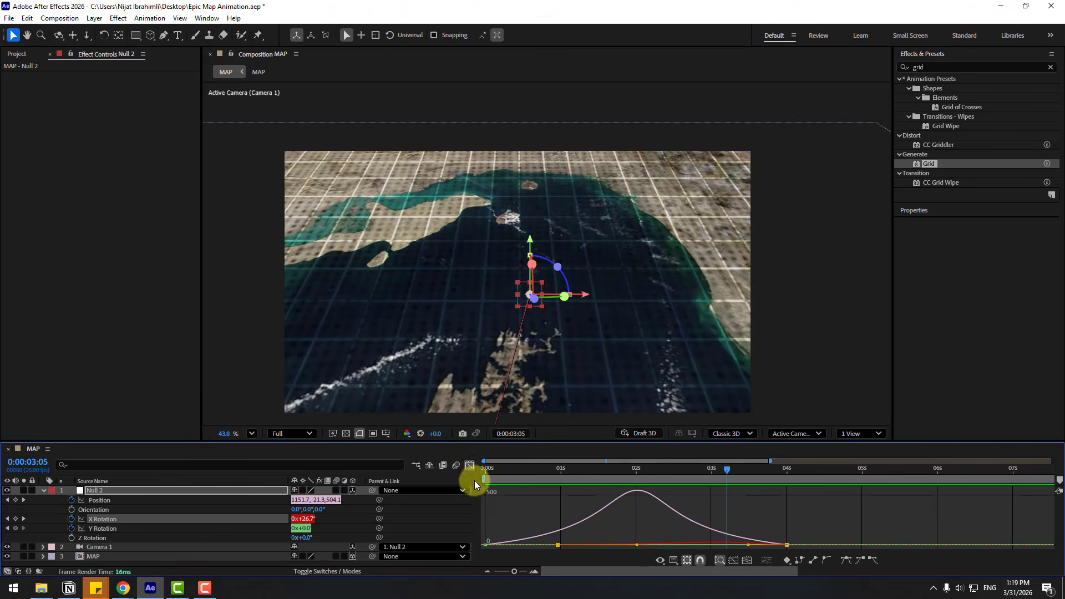
click(469, 466)
click(674, 471)
key(minus)
key(minus)
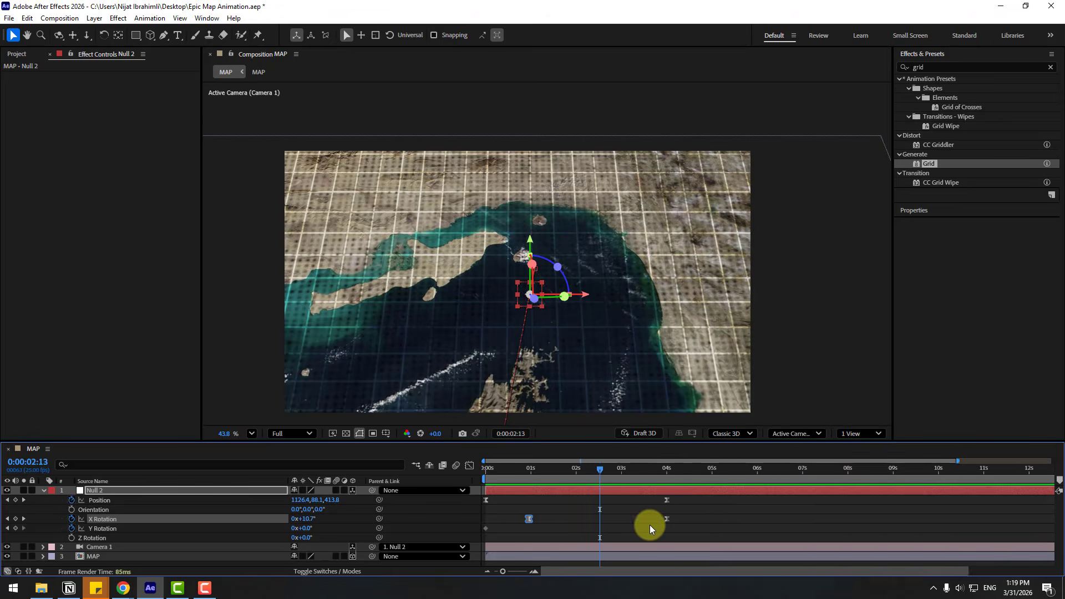
Step: Delay the null's first Y Rotation keyframe to about 1 second and set Y Rotation to -2° at 4 seconds
click(488, 527)
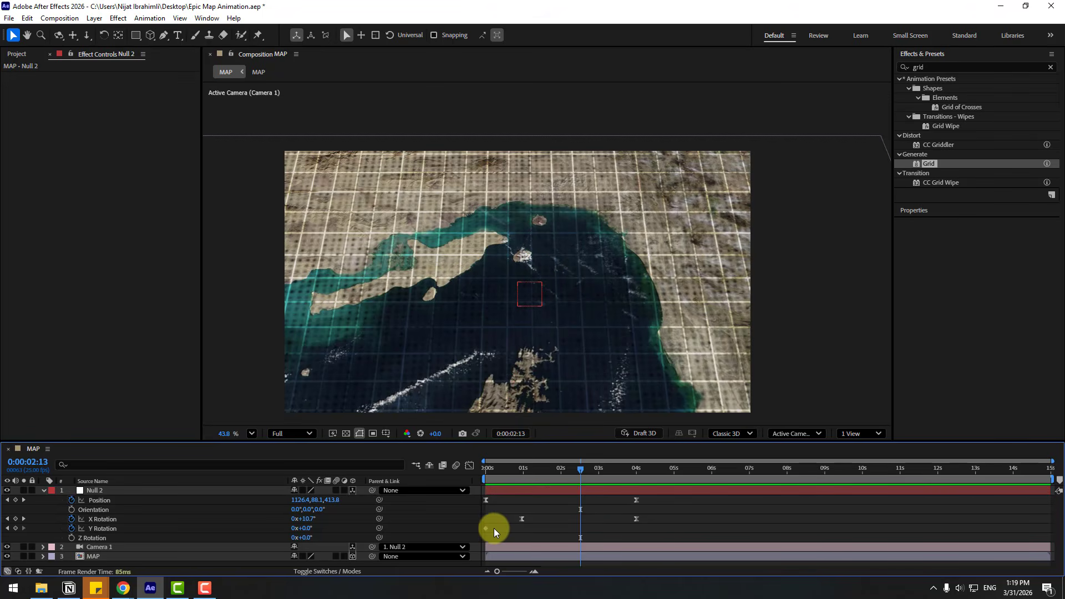
drag(486, 528, 520, 531)
click(636, 471)
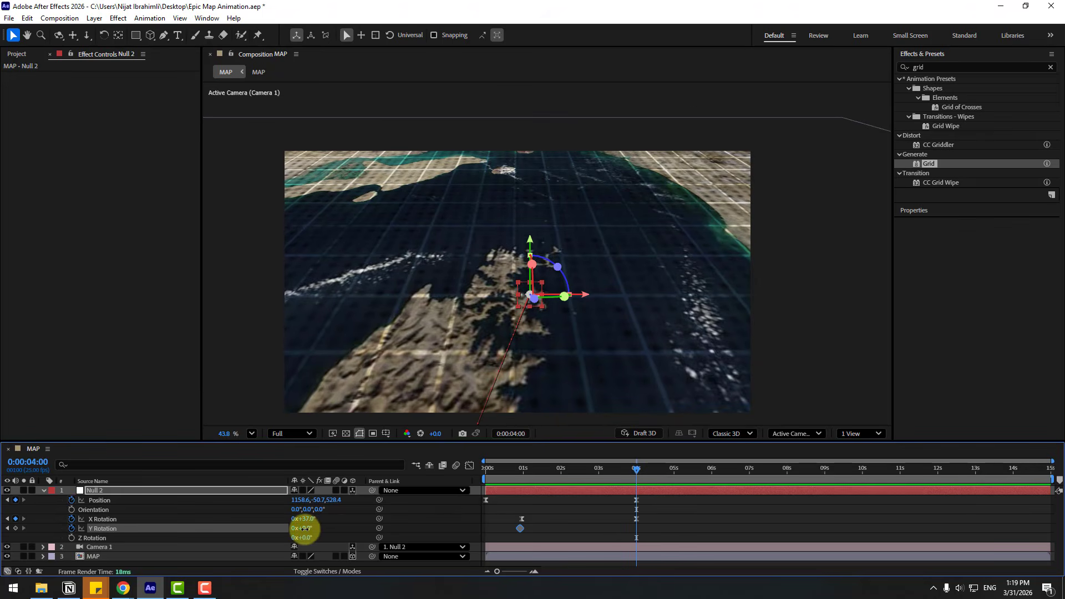
drag(305, 528, 306, 529)
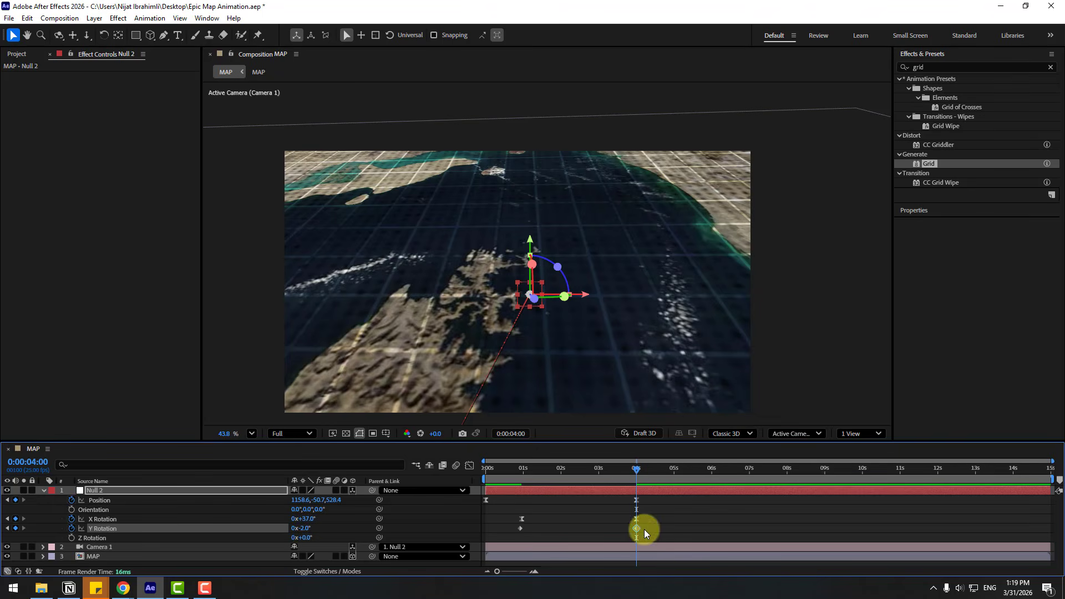
Step: Apply Easy Ease to both Y Rotation keyframes of the null and preview the animation
drag(644, 529, 518, 529)
right_click(518, 528)
mouse_move(611, 520)
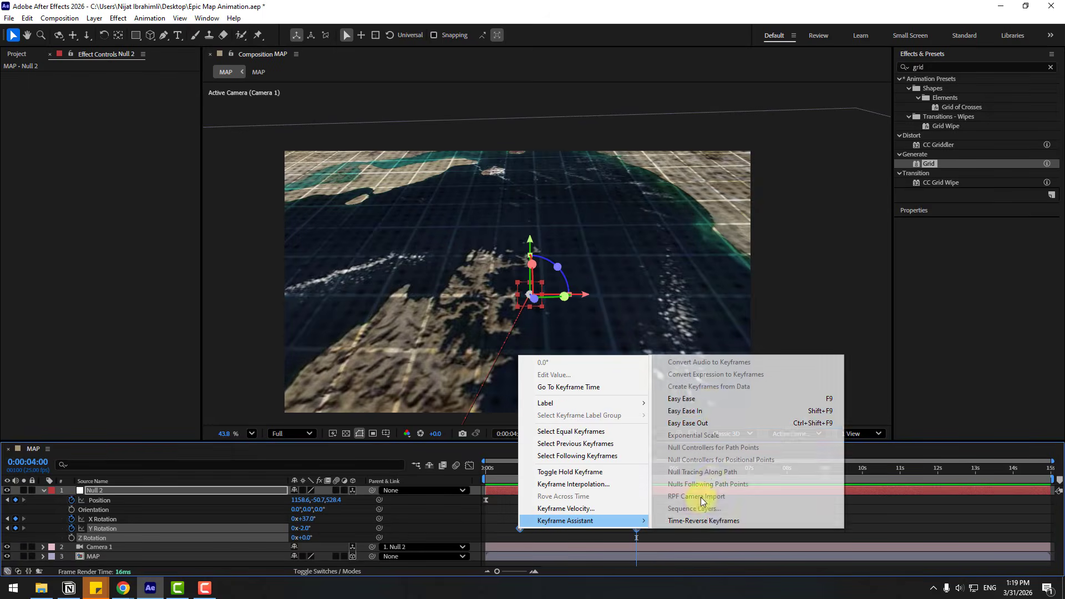
click(710, 402)
key(space)
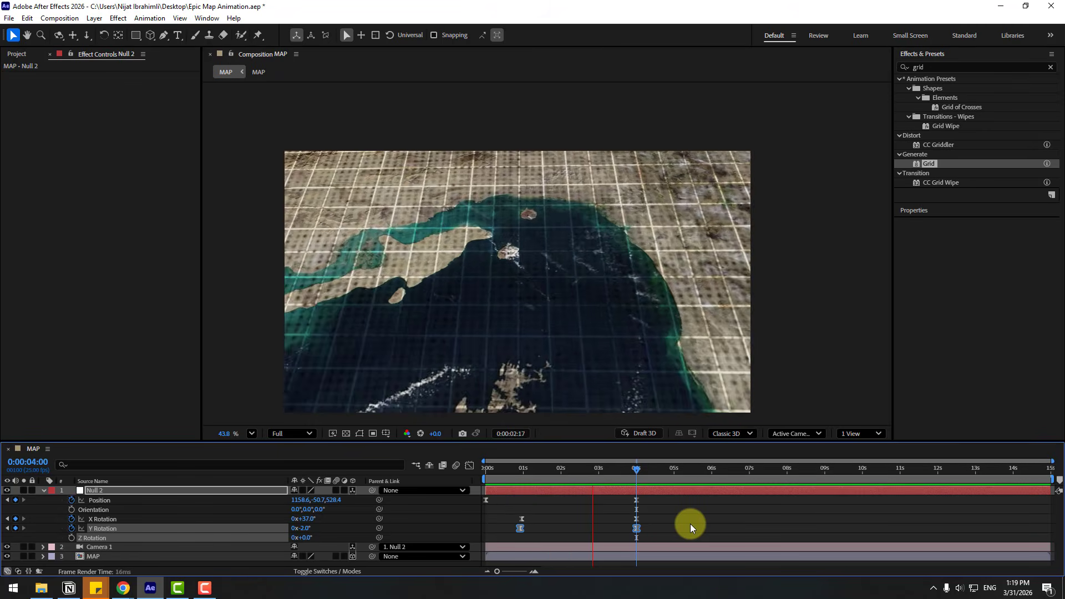
key(space)
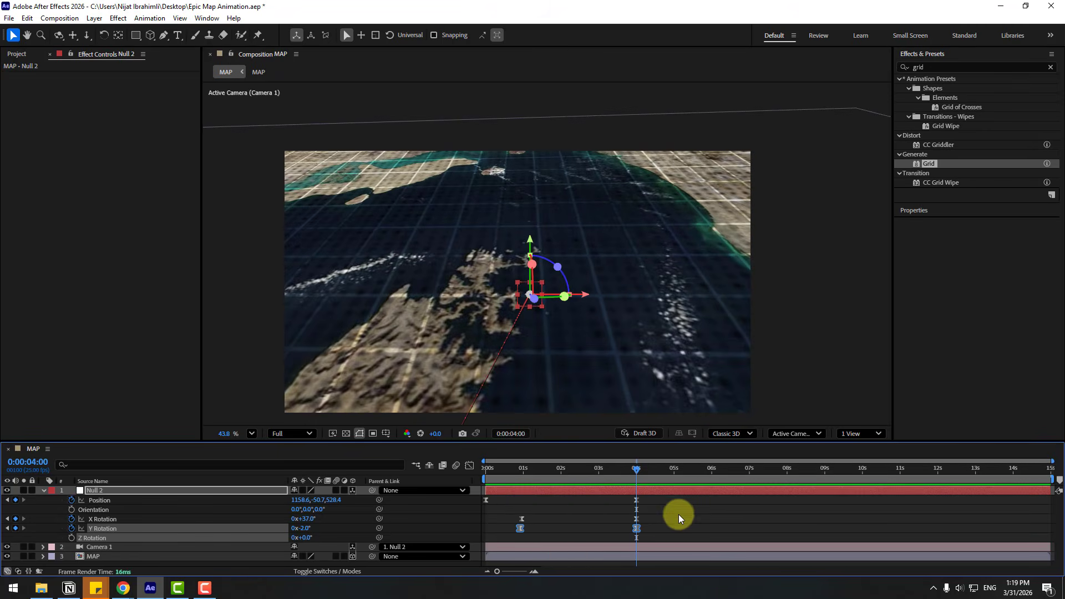
Step: Animate the MAP layer's Z Rotation from 0° at about 2.7 seconds to 49° at about 10 seconds
click(94, 557)
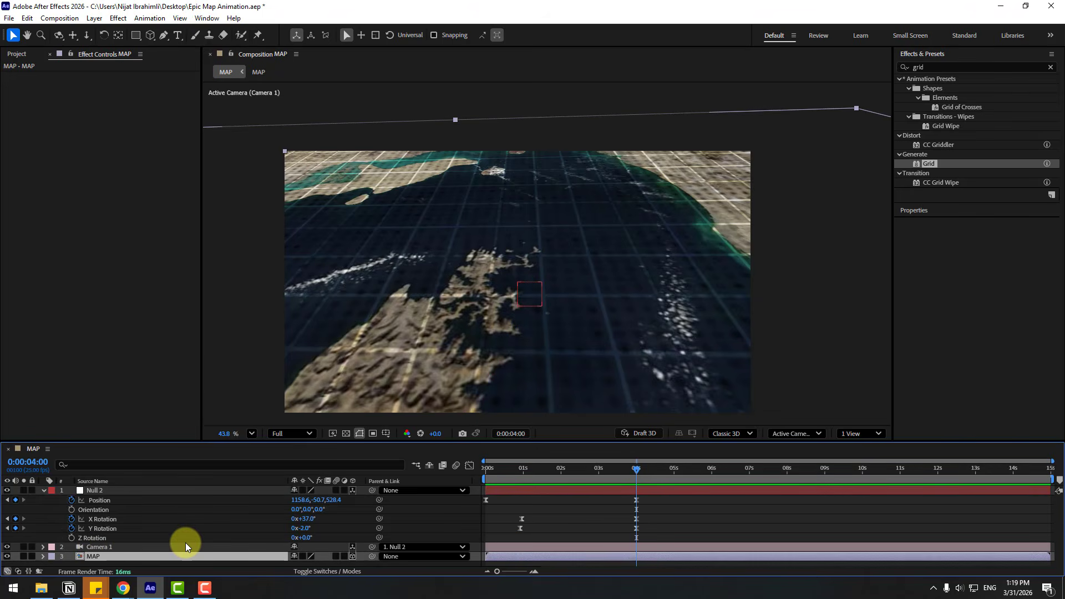
key(r)
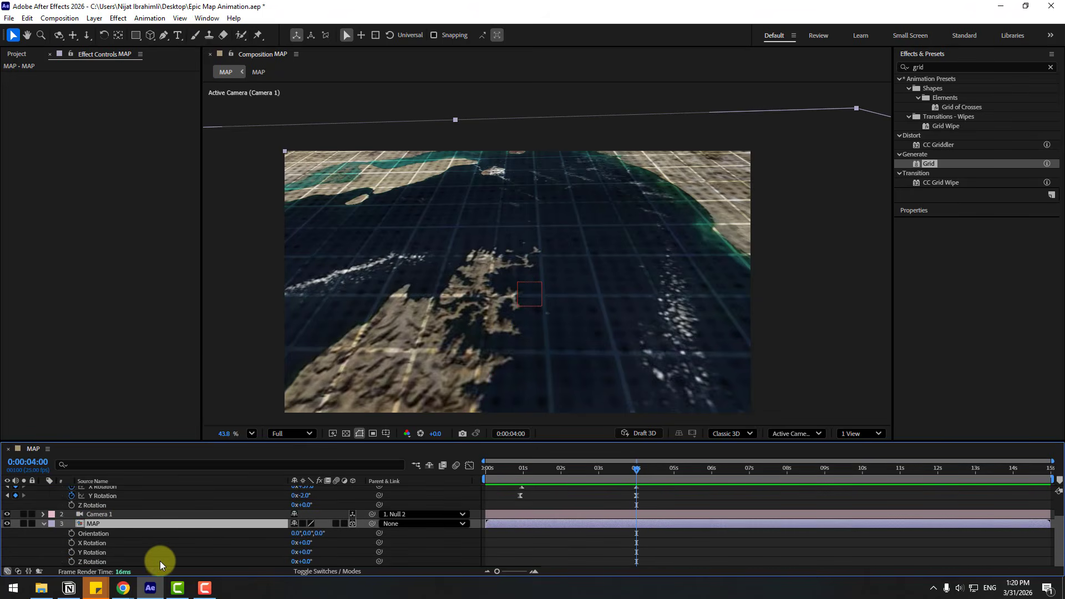
click(70, 561)
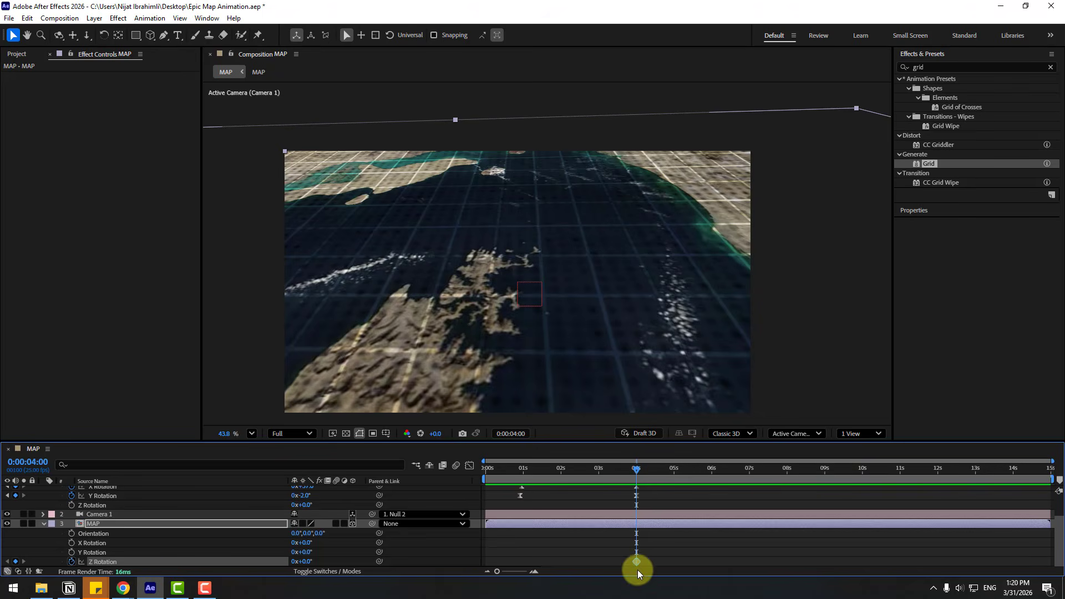
drag(636, 562, 588, 563)
click(864, 470)
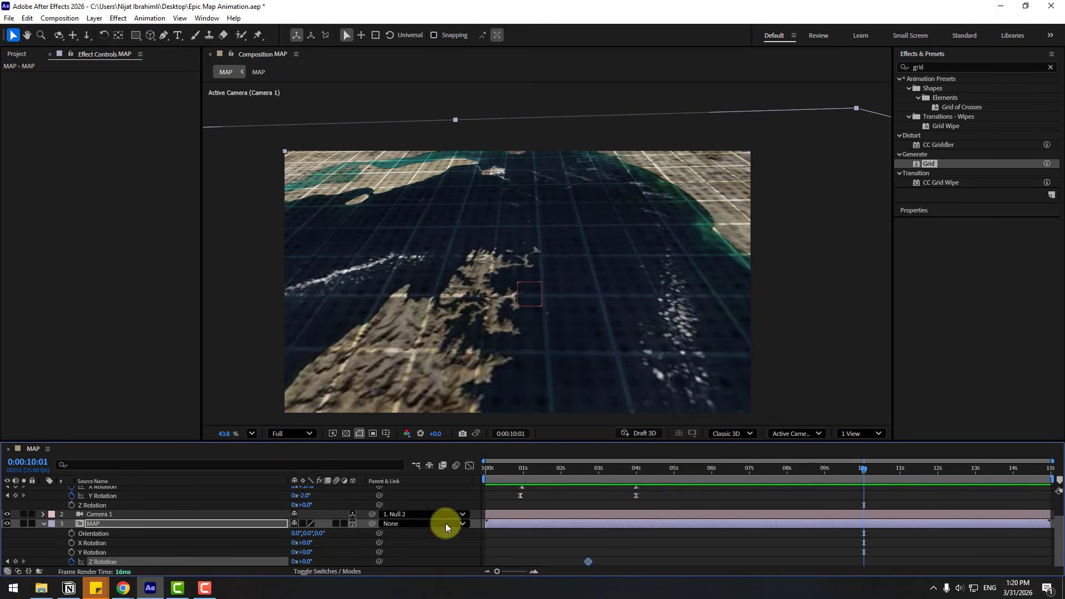
drag(304, 566, 338, 571)
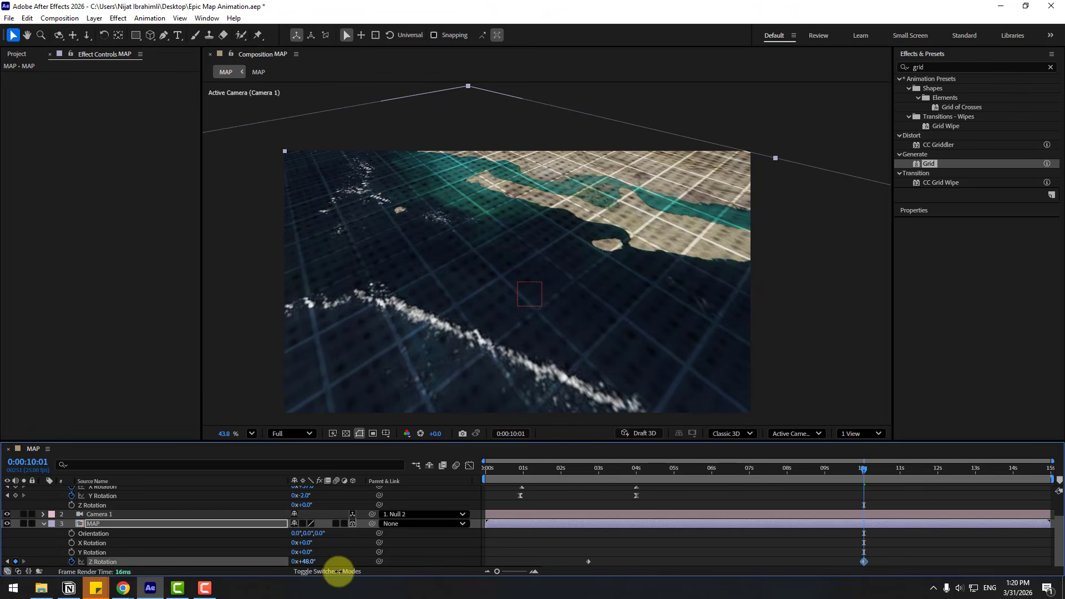
Step: Apply Easy Ease to both Z Rotation keyframes of the MAP layer and preview the map's rotation
drag(864, 561, 650, 558)
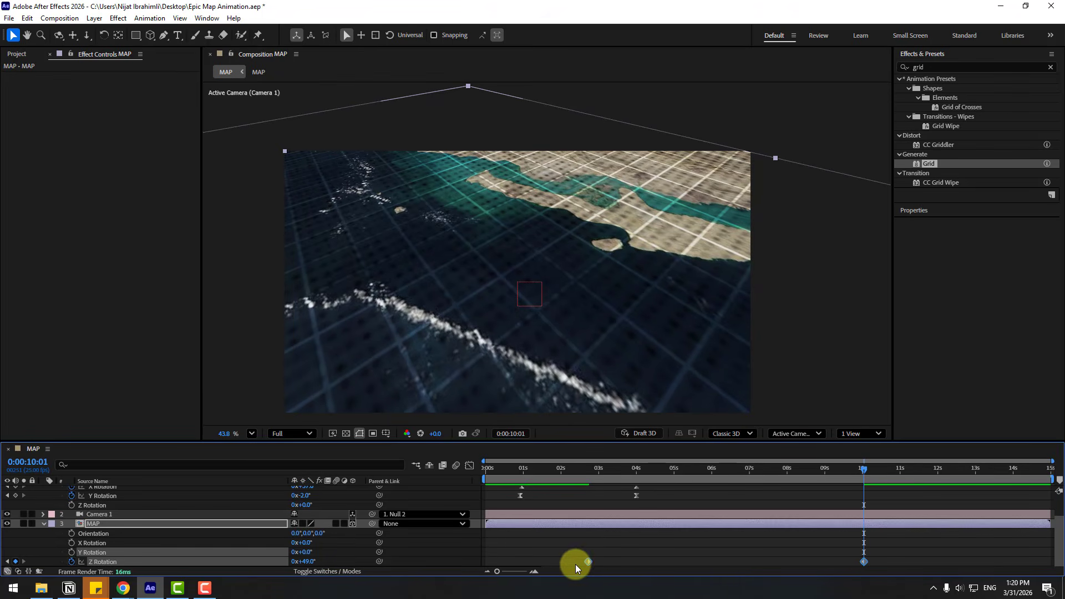
right_click(589, 562)
mouse_move(636, 554)
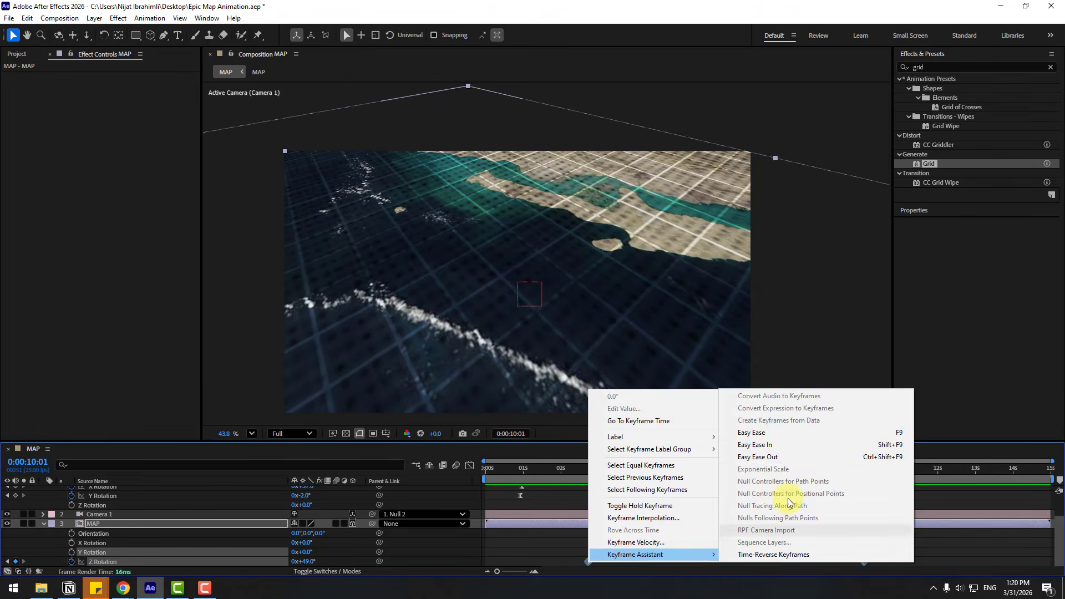
click(752, 434)
key(space)
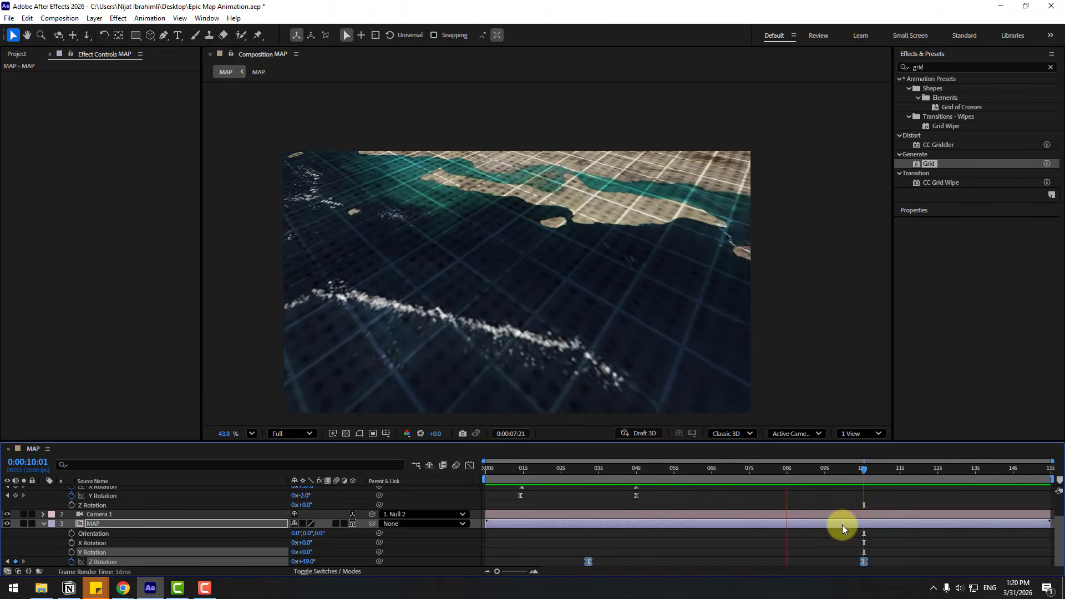
click(867, 470)
drag(864, 470, 818, 482)
Step: Collapse the layer properties, add cloud_002.png above all layers as a 3D layer, and go back to 0 seconds
click(44, 524)
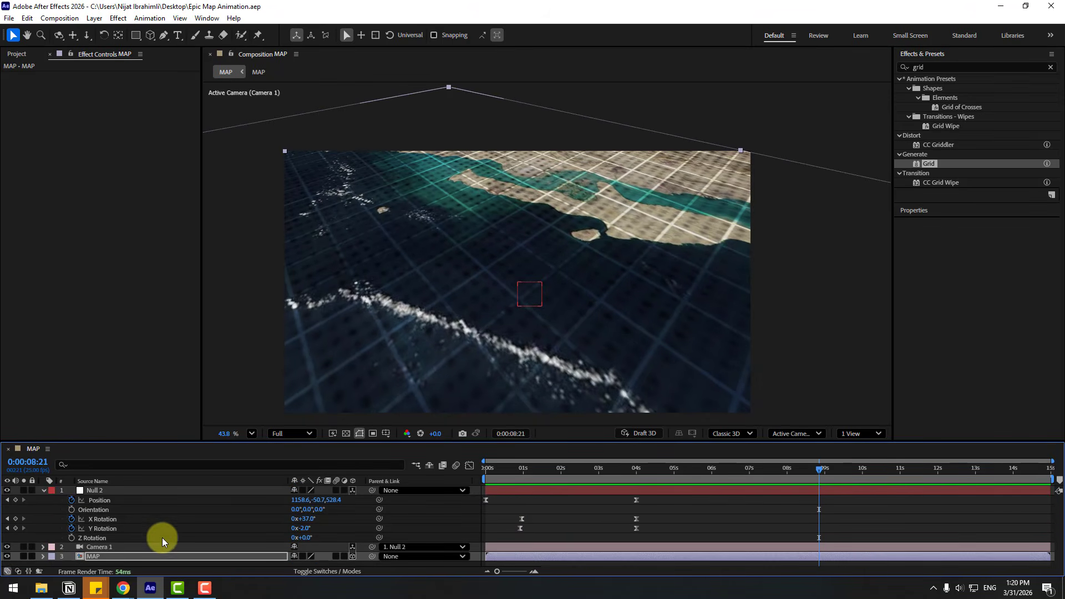
click(44, 492)
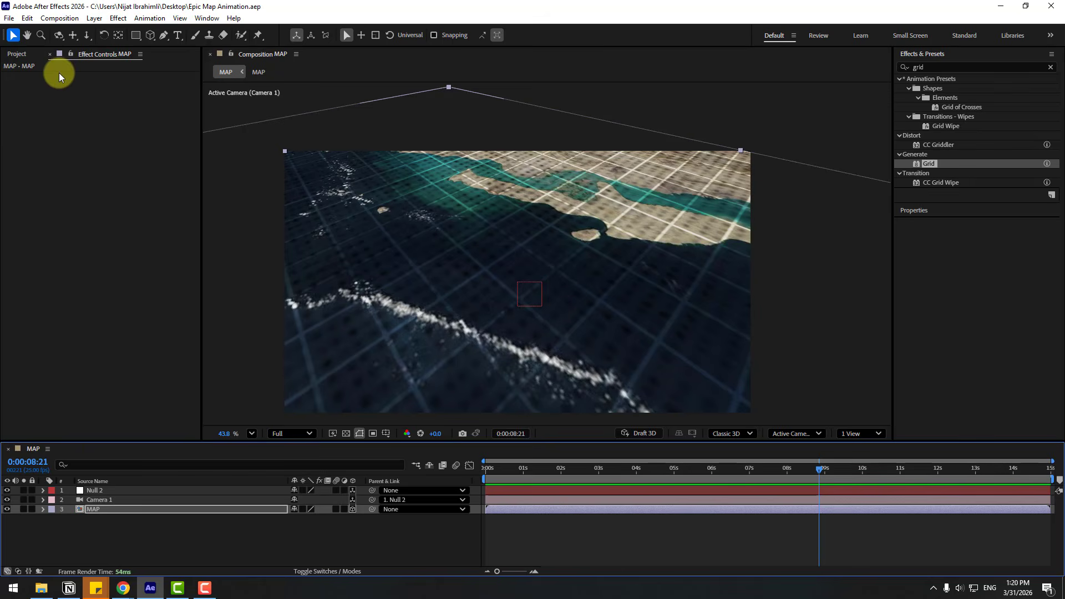
click(16, 54)
drag(44, 269, 123, 489)
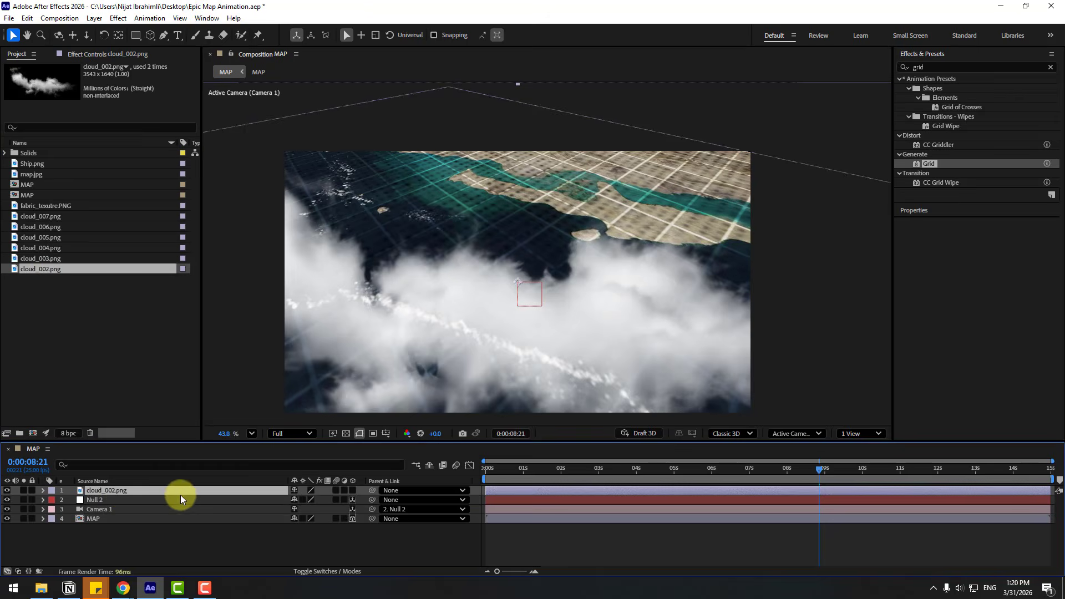
click(351, 490)
drag(780, 475, 463, 478)
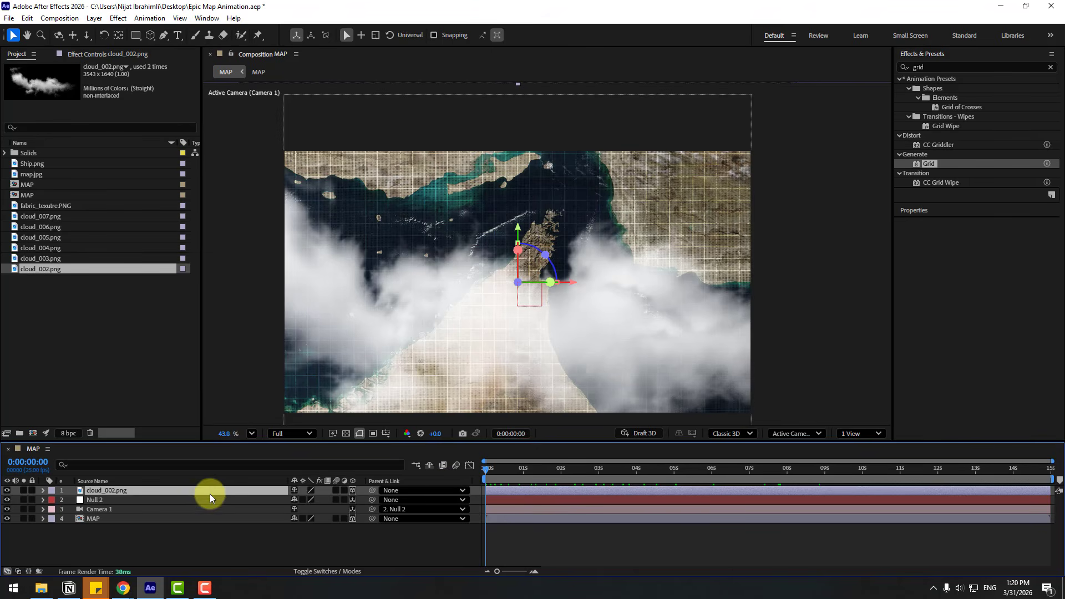
Step: Scale down the cloud_002.png layer and move it down over the lower-left part of the map
key(s)
drag(300, 501, 285, 499)
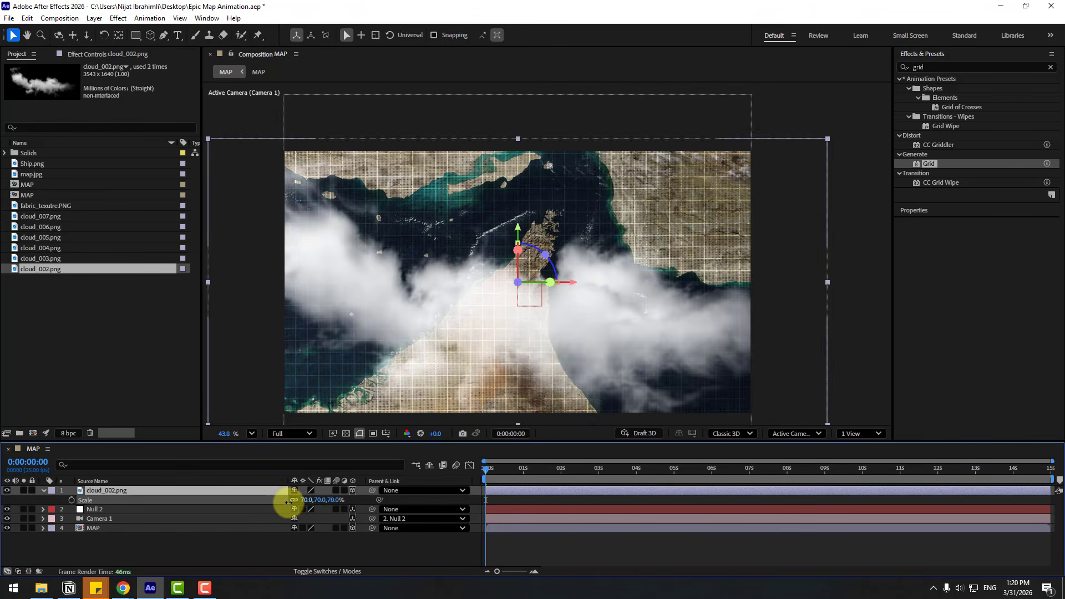
key(s)
click(468, 362)
drag(468, 362, 426, 403)
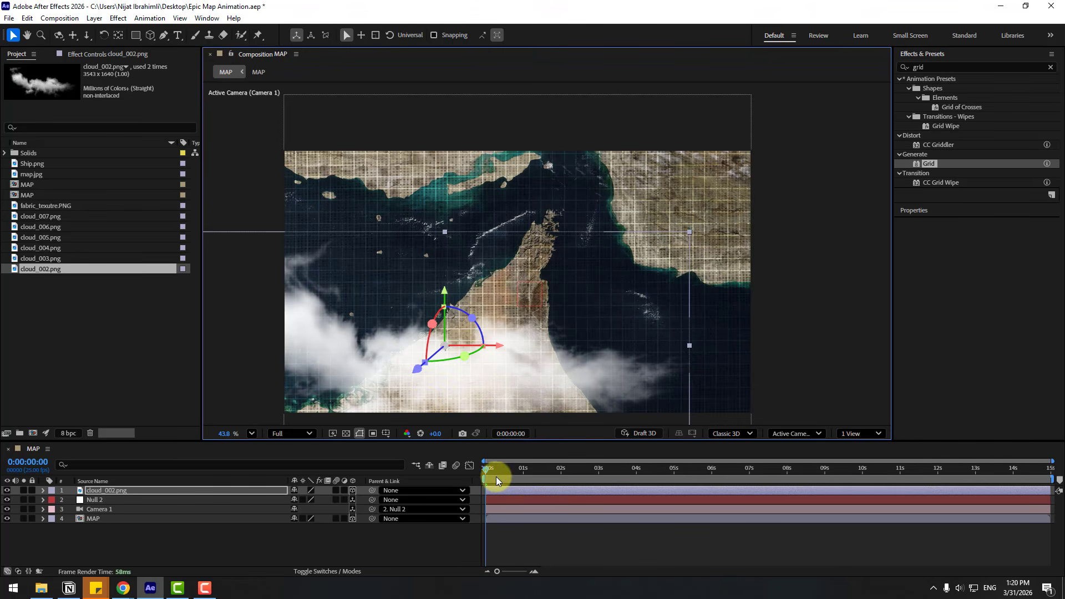
Step: Raise the cloud_002.png layer above the map by setting its Z position to -299 and check it at the start
mouse_move(496, 477)
mouse_down()
mouse_move(570, 473)
mouse_move(482, 474)
mouse_up()
key(p)
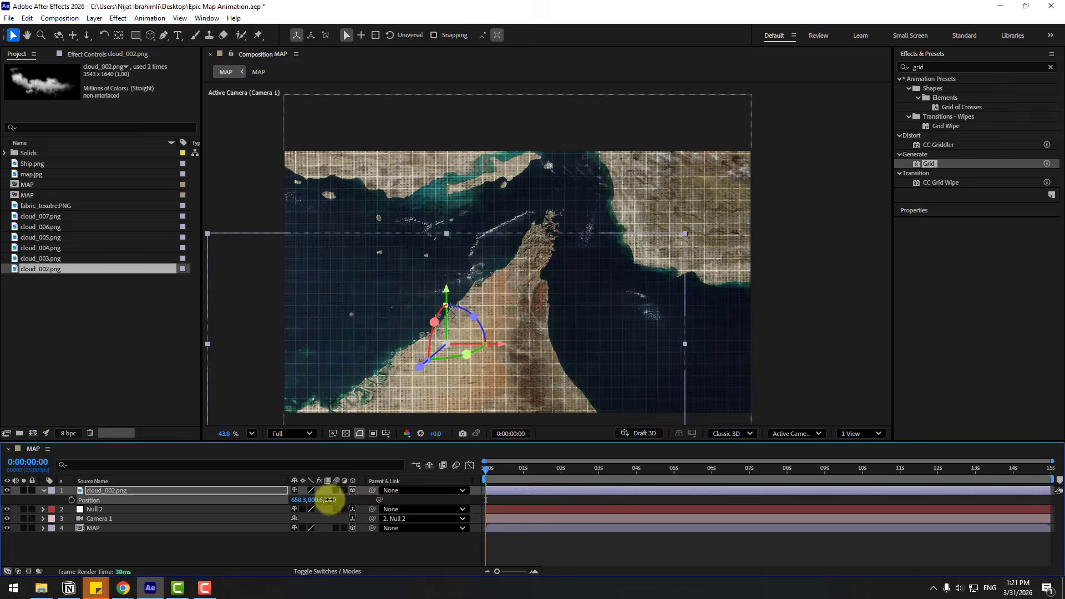
drag(329, 499, 179, 517)
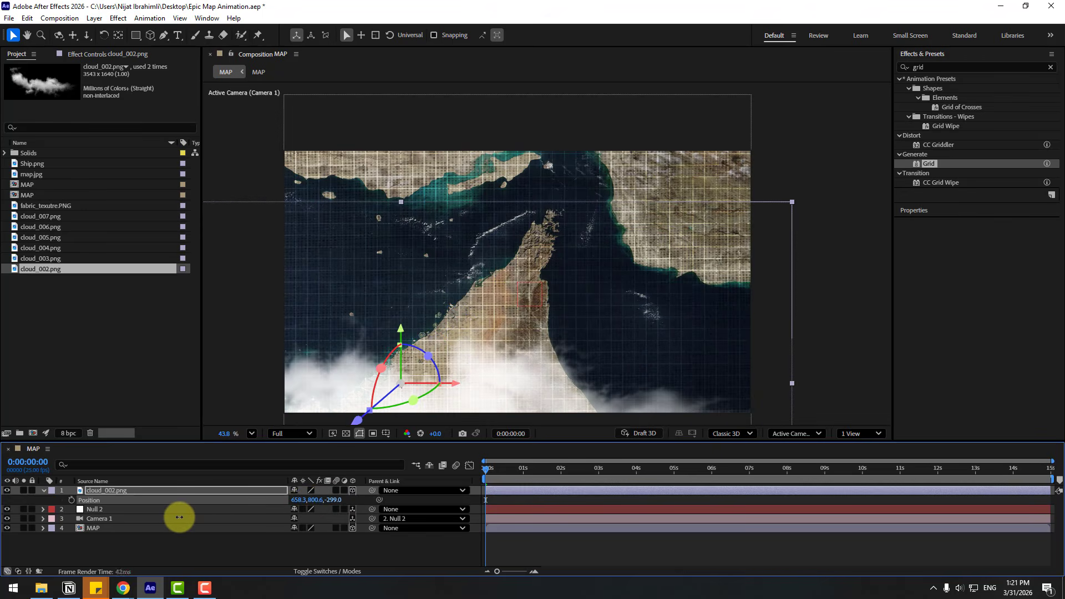
drag(501, 473, 391, 469)
Step: Add cloud_003.png above the other layers and make it a 3D layer
click(41, 258)
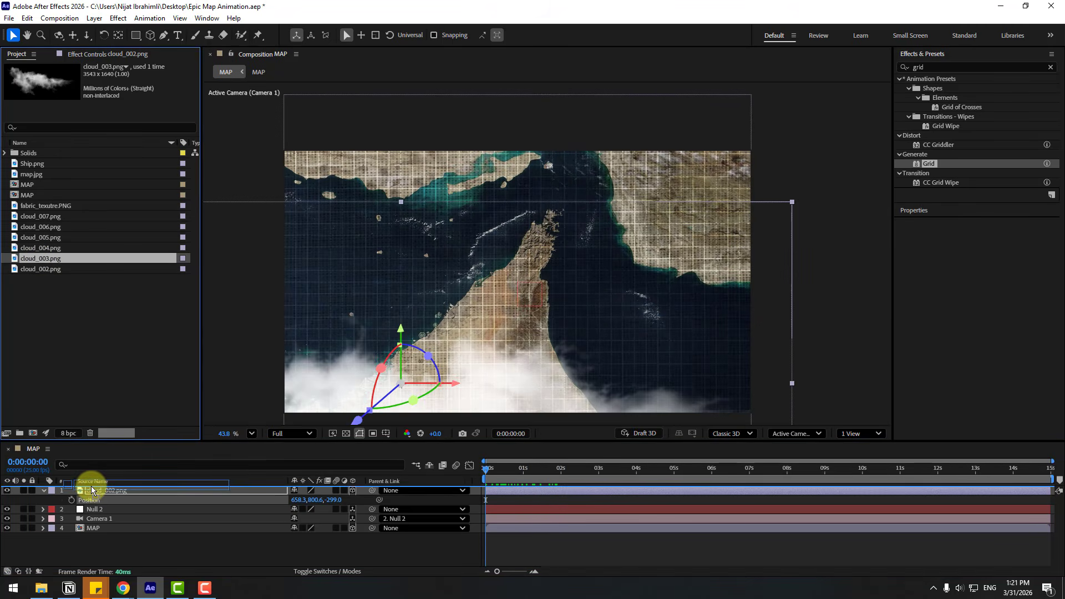
drag(92, 491, 91, 487)
click(353, 491)
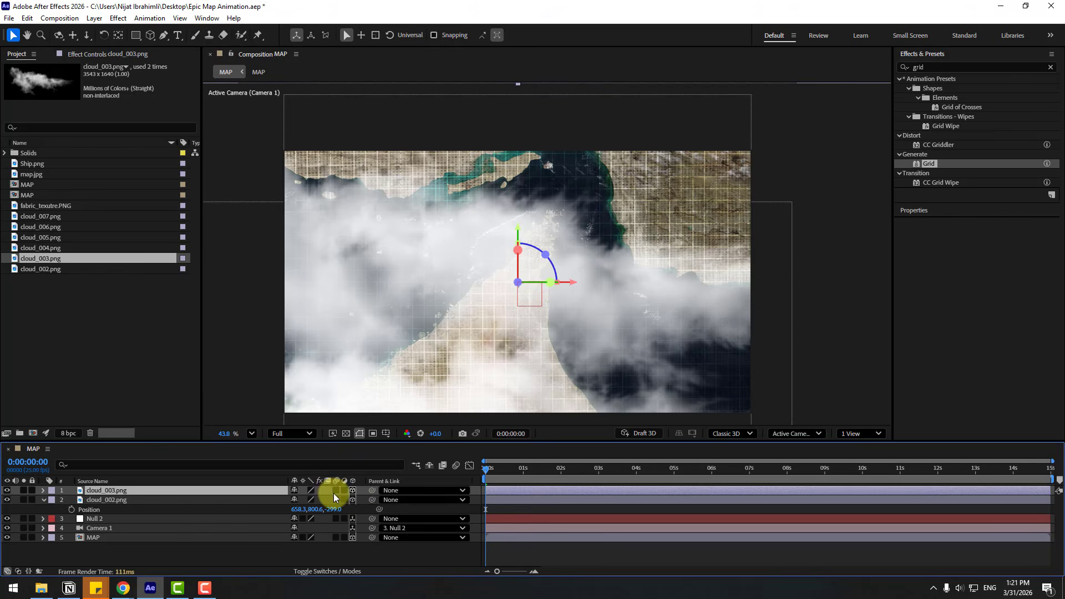
Step: Resize the cloud_003.png layer, place it over the map's upper-right area at about 1575.2, 255.1, -511, and scrub through to about 2 seconds
key(s)
drag(292, 500, 45, 516)
drag(418, 306, 765, 178)
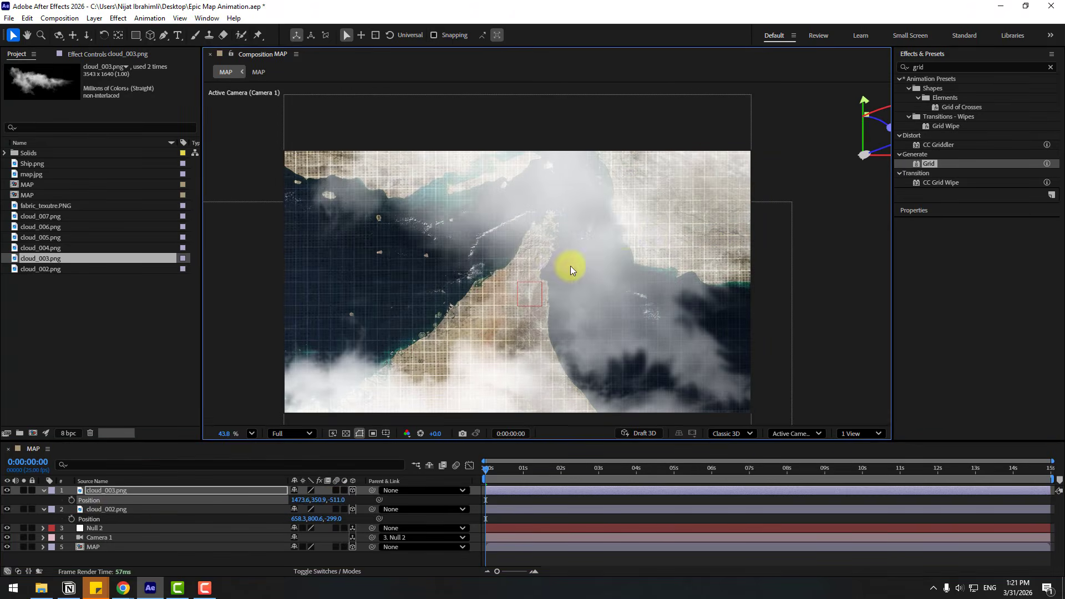
drag(570, 271, 638, 211)
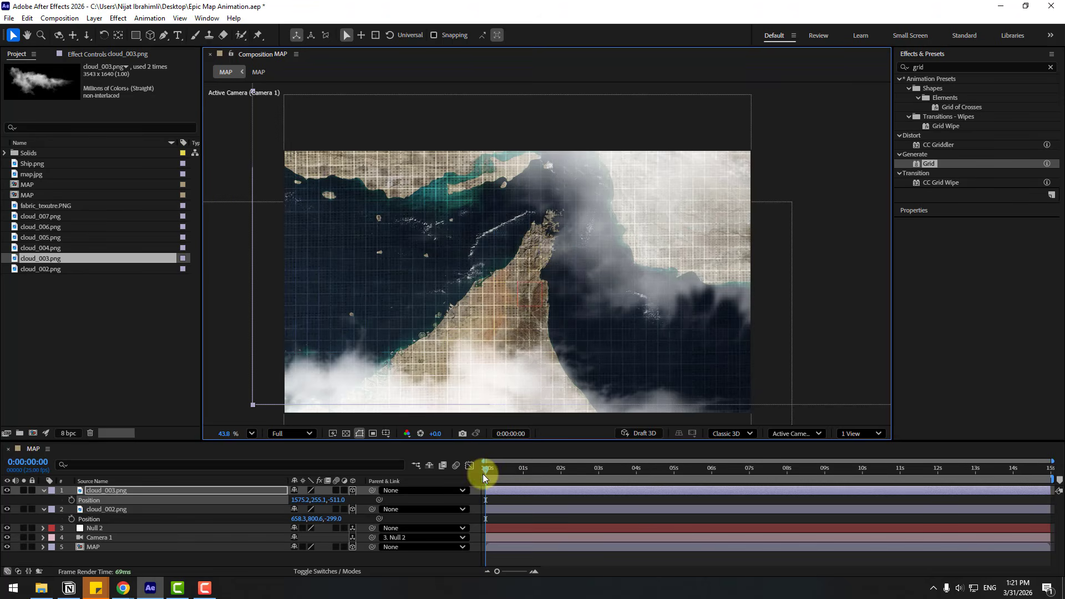
drag(482, 473, 578, 460)
Step: Add cloud_004.png at the top of the layer stack and make it a 3D layer
click(42, 248)
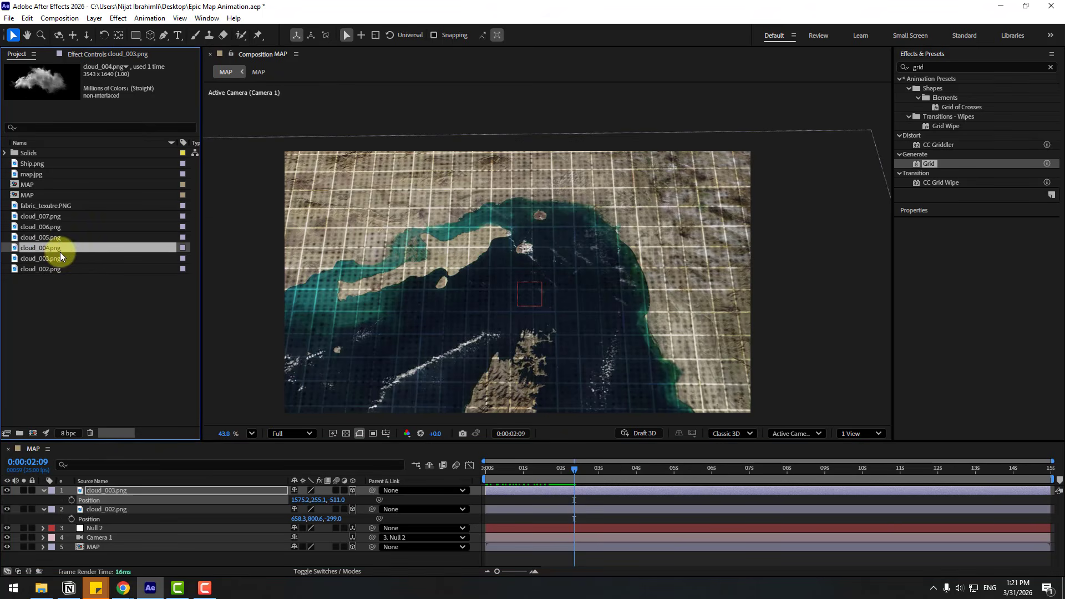
drag(119, 486, 119, 490)
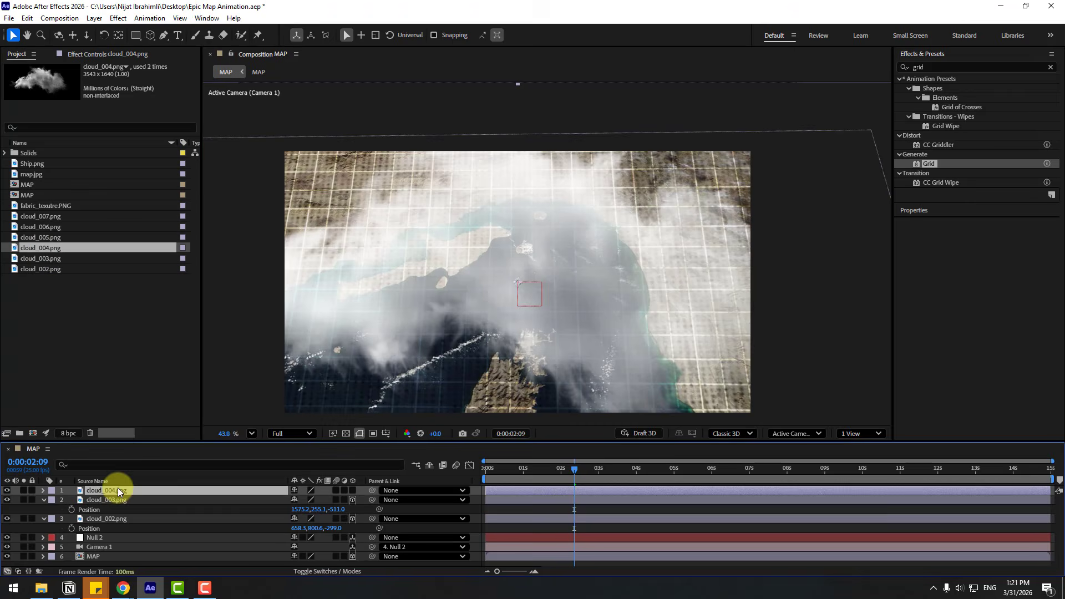
click(353, 490)
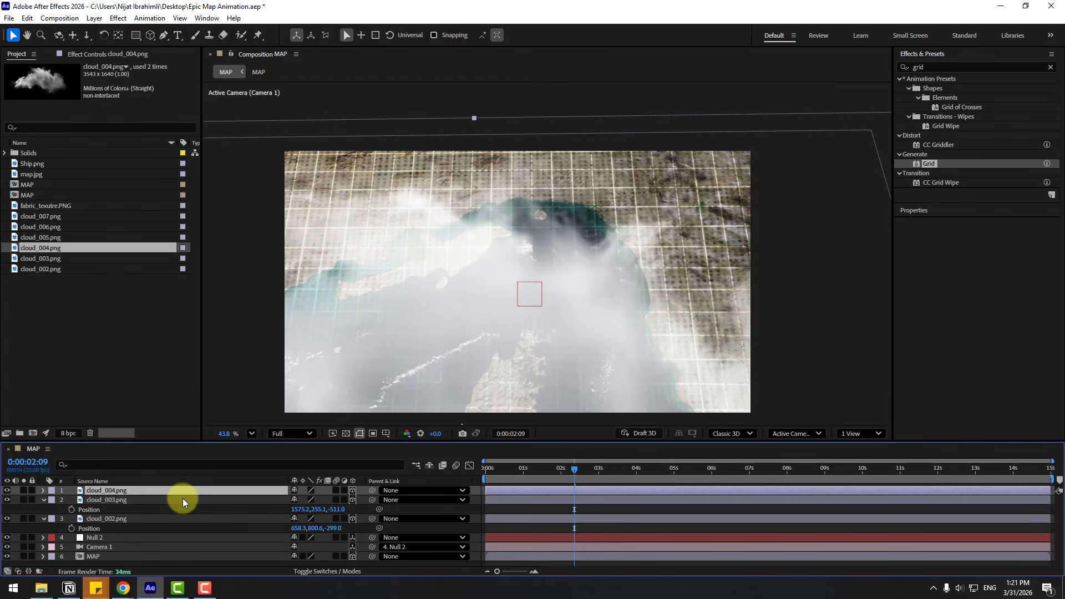
Step: Scale the cloud_004.png layer to 30%, move it over the upper-right land, and scrub around 2 seconds to check it
key(s)
drag(302, 499, 276, 501)
key(s)
drag(447, 375, 607, 164)
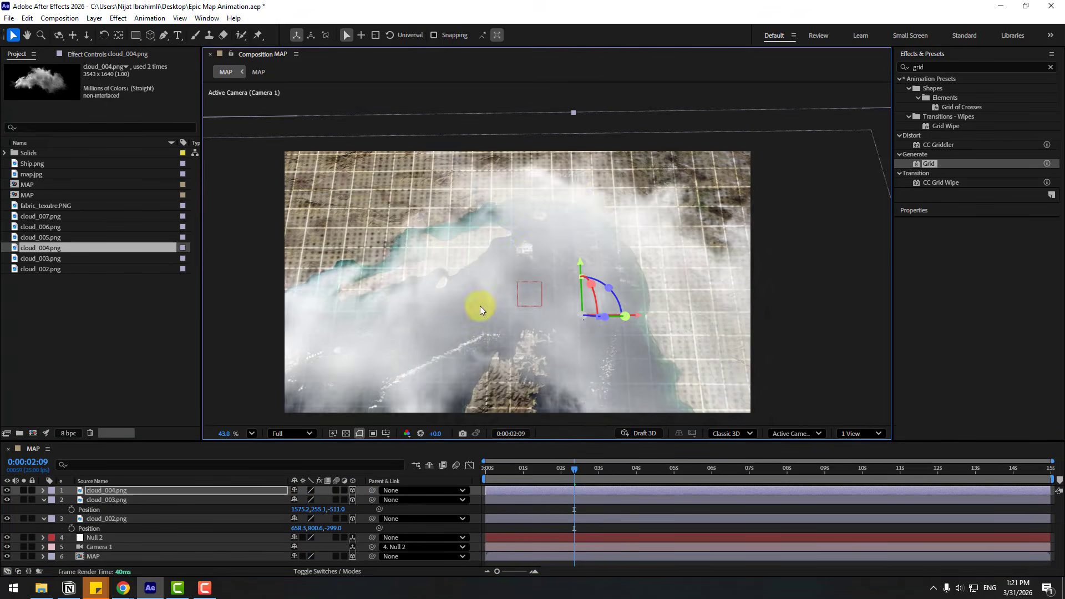
key(s)
drag(305, 500, 290, 500)
drag(544, 328, 614, 190)
click(563, 483)
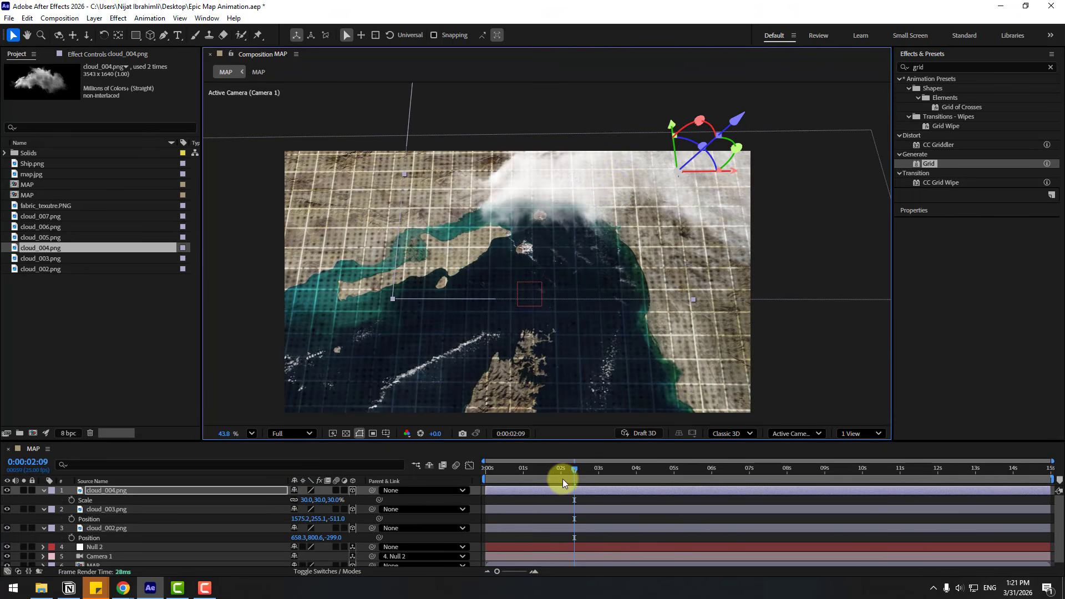
mouse_move(570, 470)
mouse_down()
mouse_move(475, 471)
mouse_move(620, 462)
mouse_move(575, 466)
mouse_up()
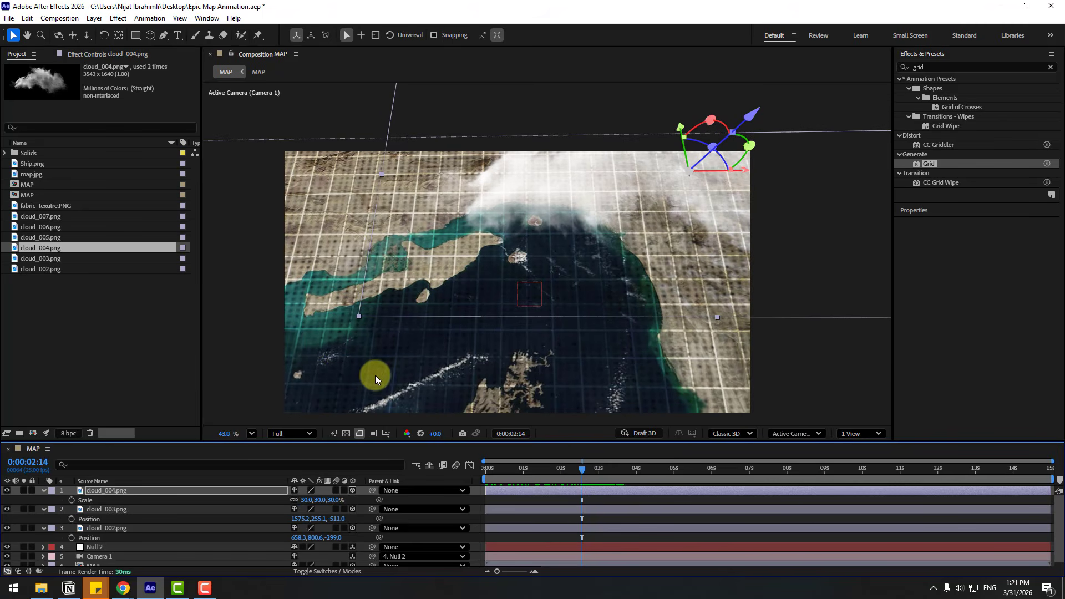
Step: Add cloud_005.png at the top of the layer stack and make it a 3D layer
click(42, 239)
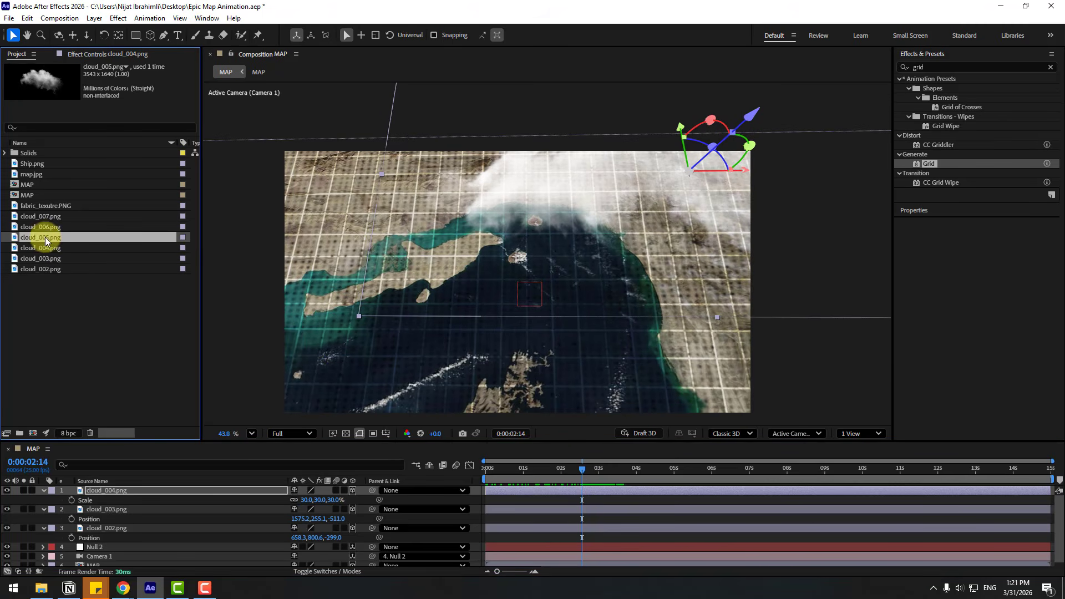
drag(45, 237, 139, 488)
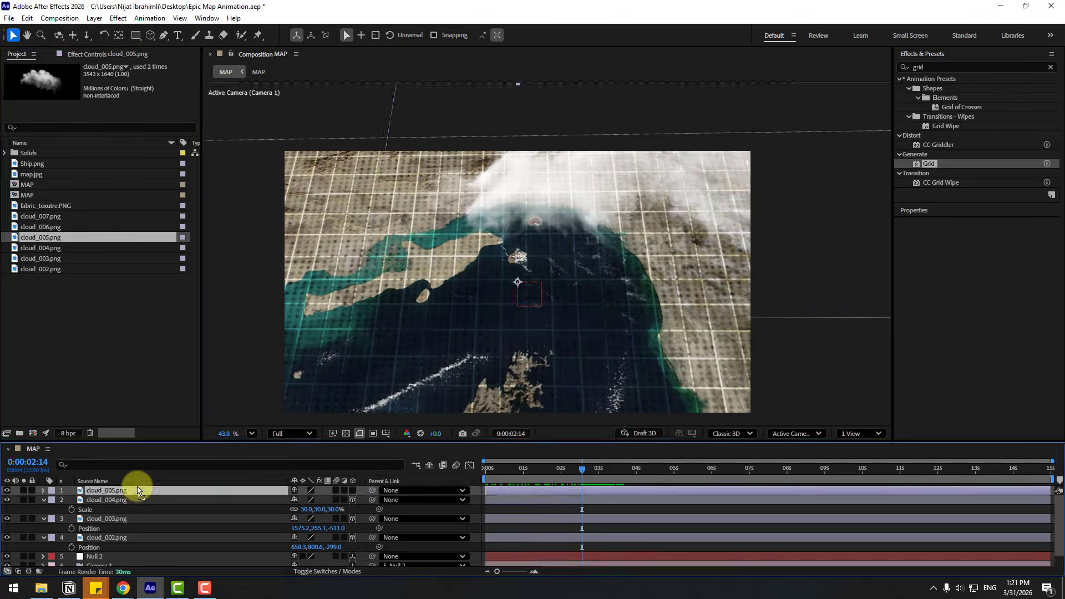
click(353, 491)
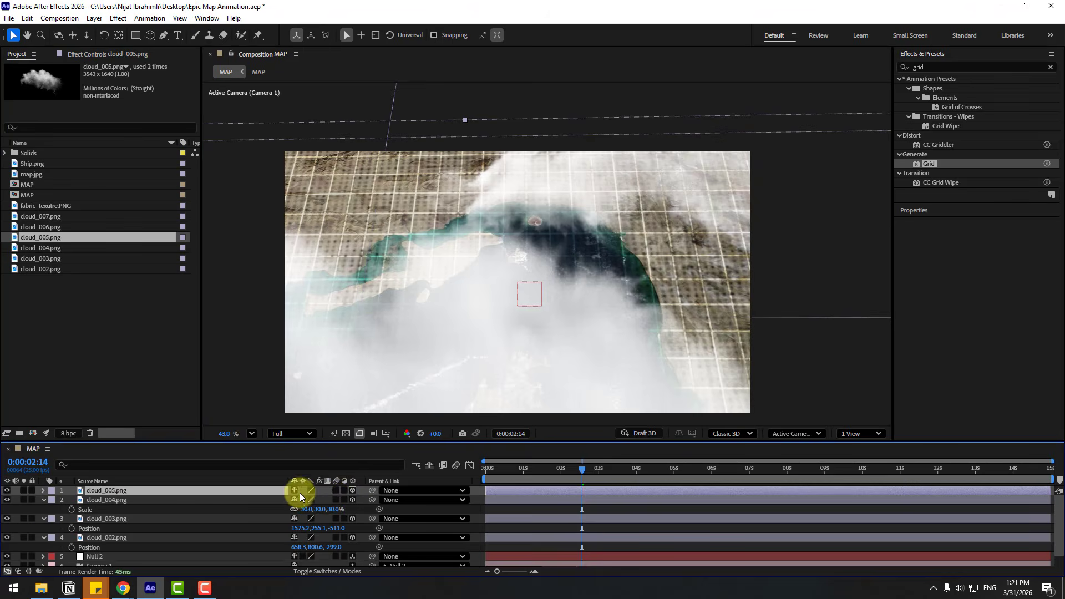
Step: Scale the cloud_005.png layer to 15%, move it over the map's lower-left water, and scrub back to about 2:09
key(s)
drag(299, 499, 273, 499)
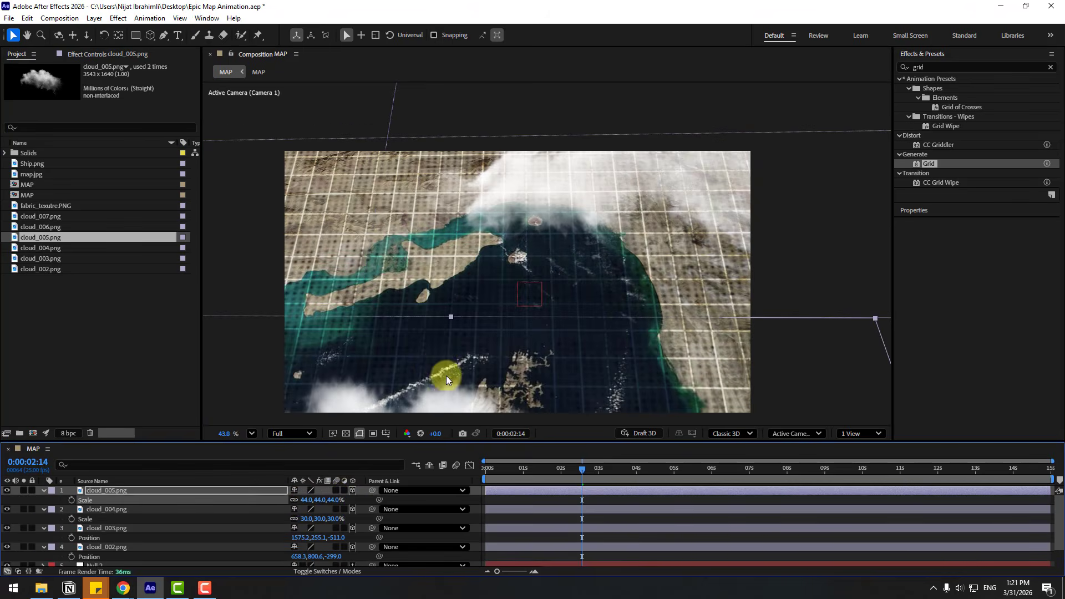
click(474, 271)
drag(418, 351, 371, 315)
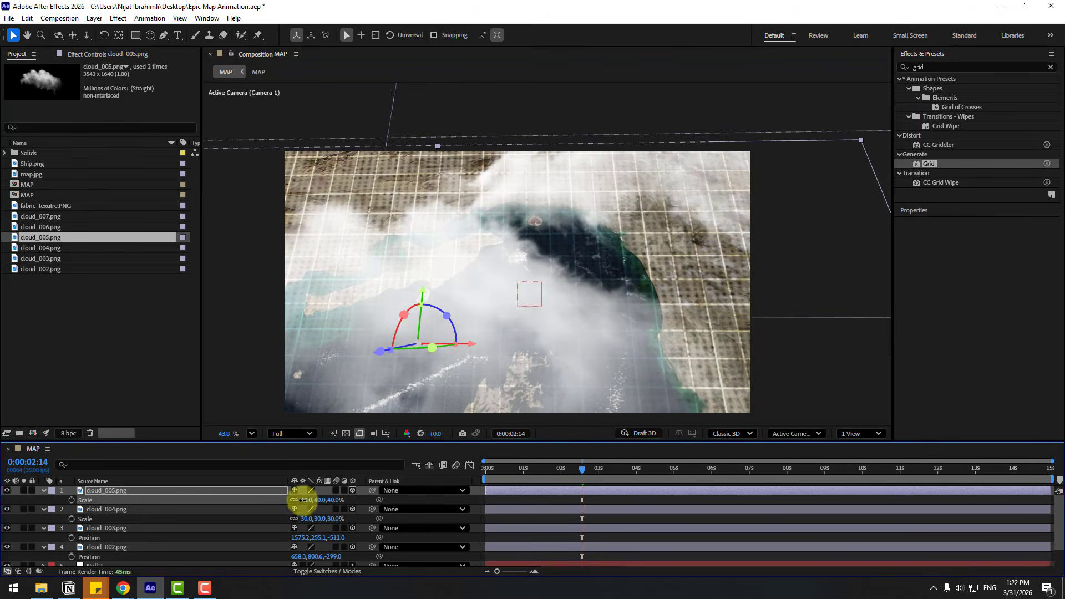
drag(304, 500, 281, 501)
drag(504, 373, 423, 383)
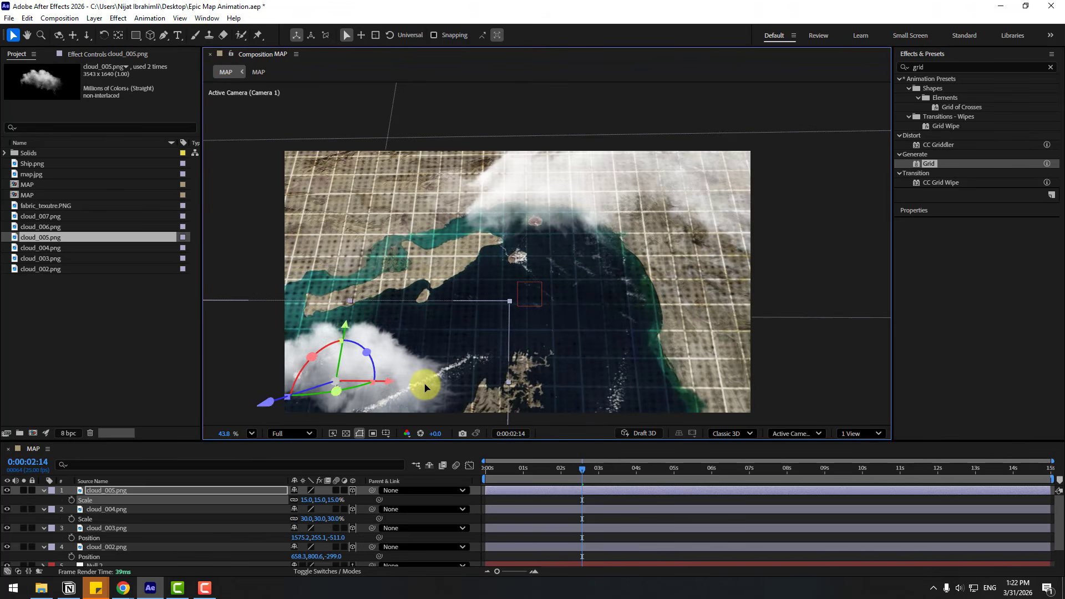
mouse_move(585, 472)
mouse_down()
mouse_move(476, 469)
mouse_move(748, 461)
mouse_move(562, 460)
mouse_move(585, 460)
mouse_move(566, 463)
mouse_move(573, 468)
mouse_up()
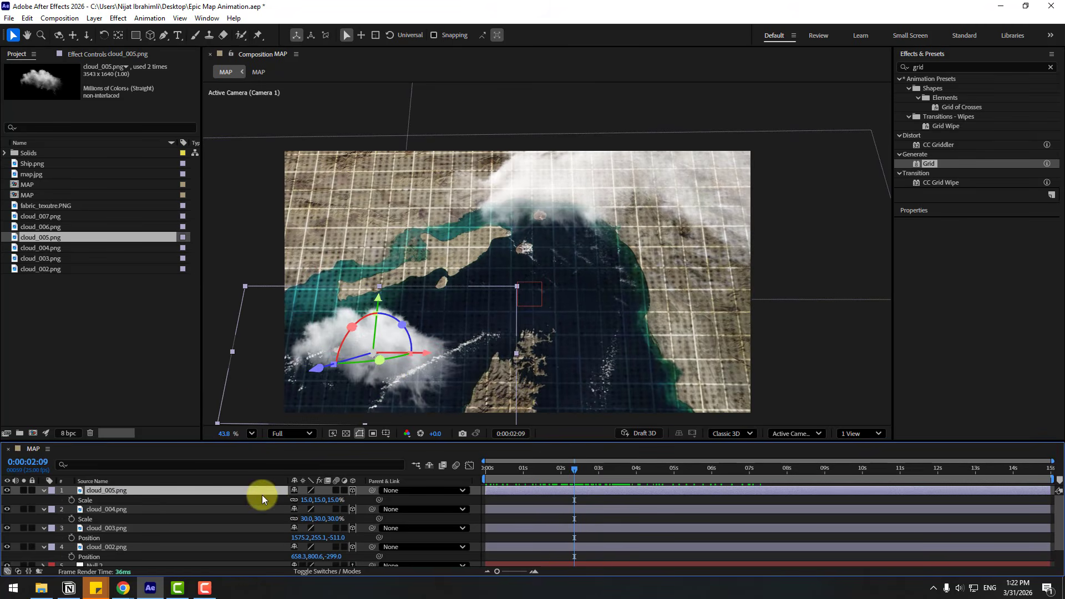
Step: Enlarge the cloud_005.png layer to 22%, nudge it further toward the lower-left corner, and scrub through to about 3:21
drag(302, 500, 309, 499)
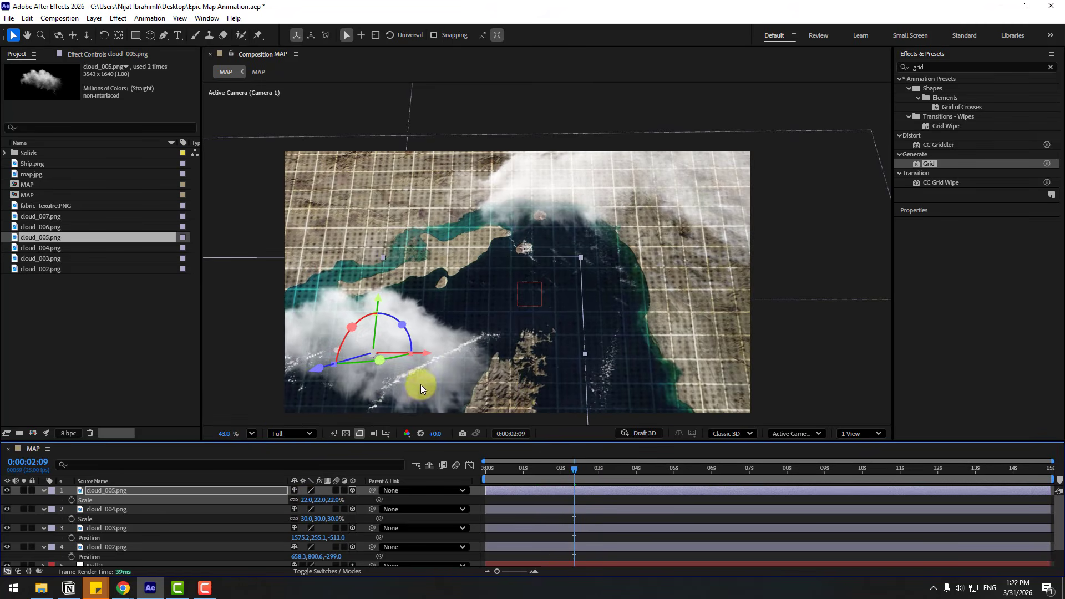
drag(418, 385, 403, 410)
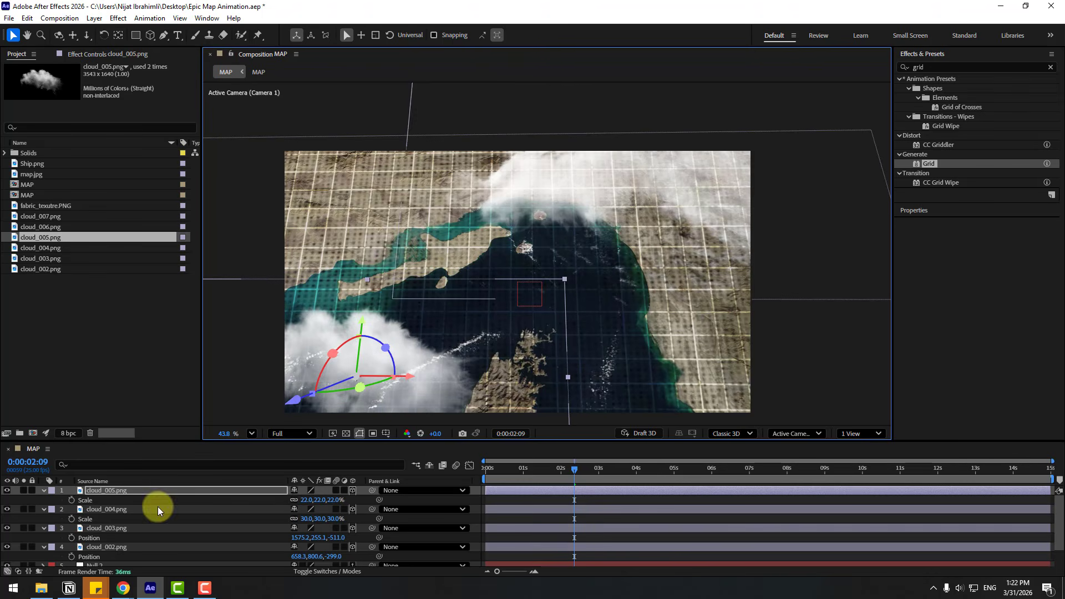
drag(581, 470, 632, 471)
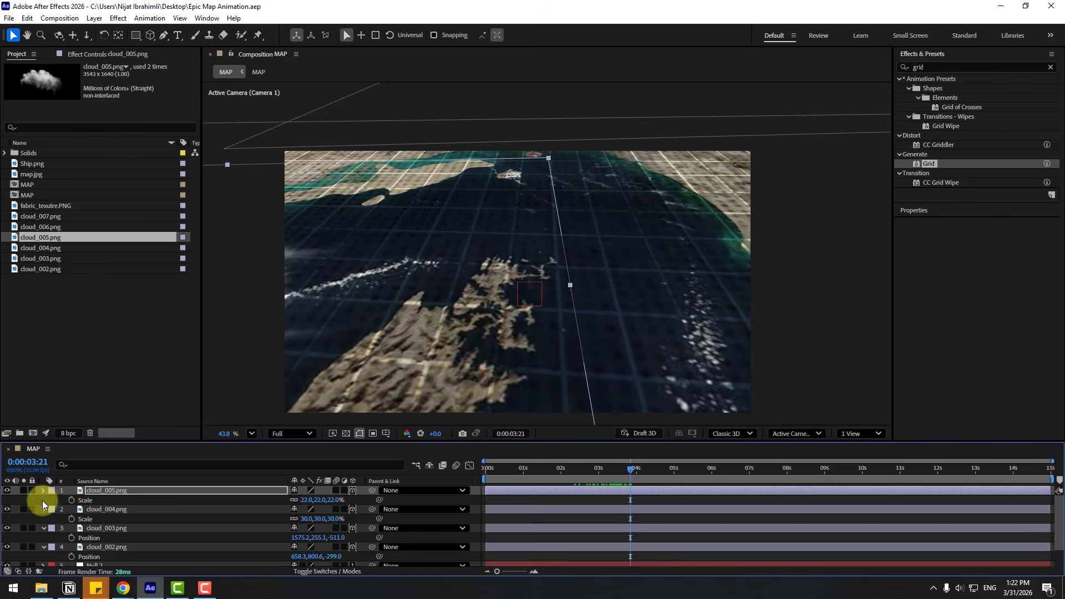
Step: Collapse the cloud layers' properties, then add Ship.png at the top of the layer stack as a 3D layer
click(42, 500)
click(43, 509)
click(43, 519)
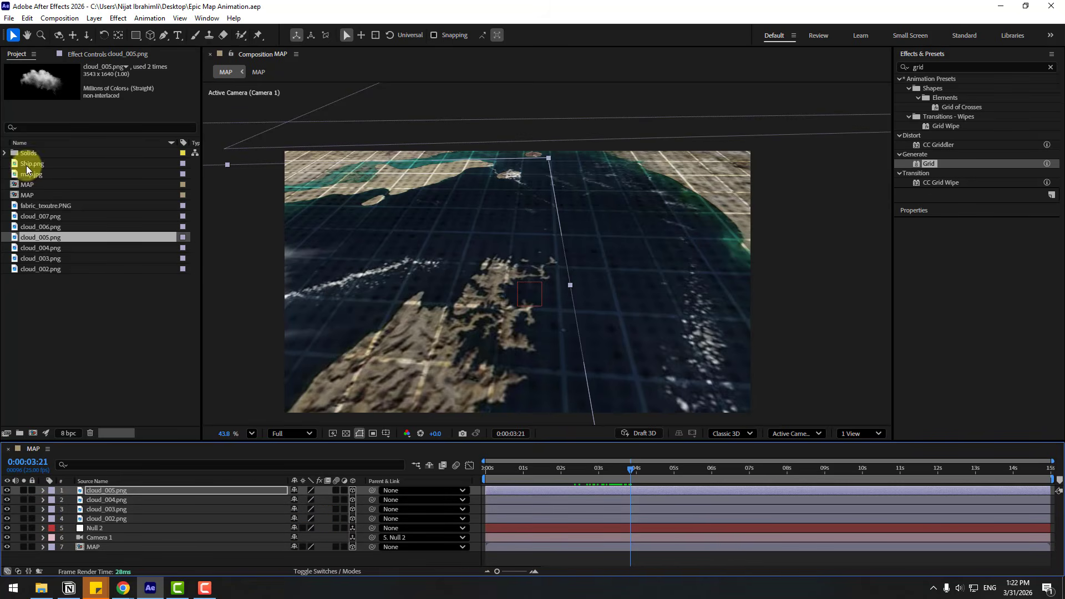
drag(31, 163, 128, 490)
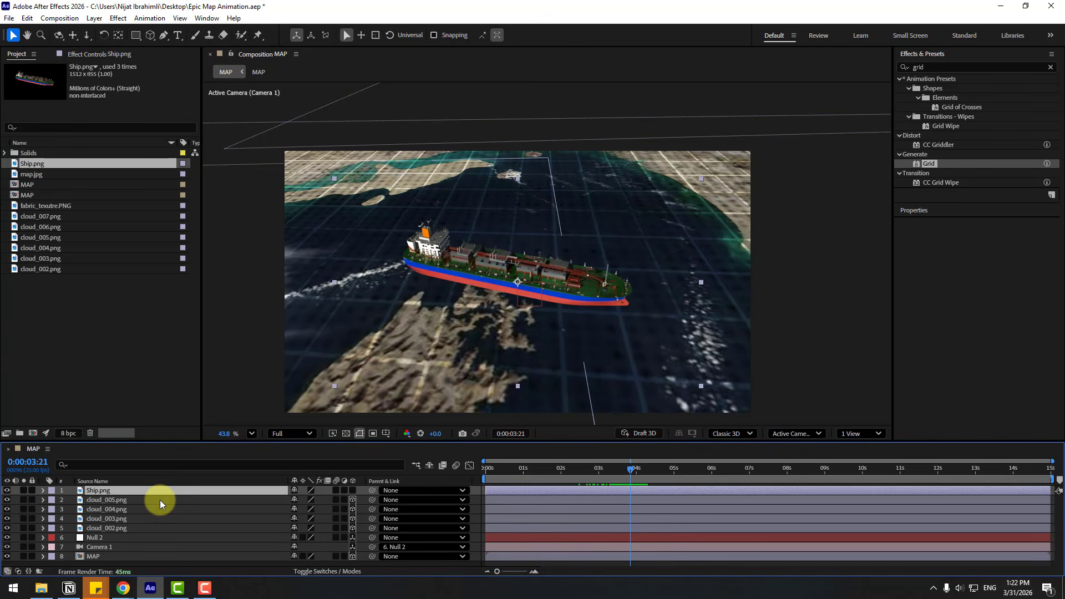
click(353, 491)
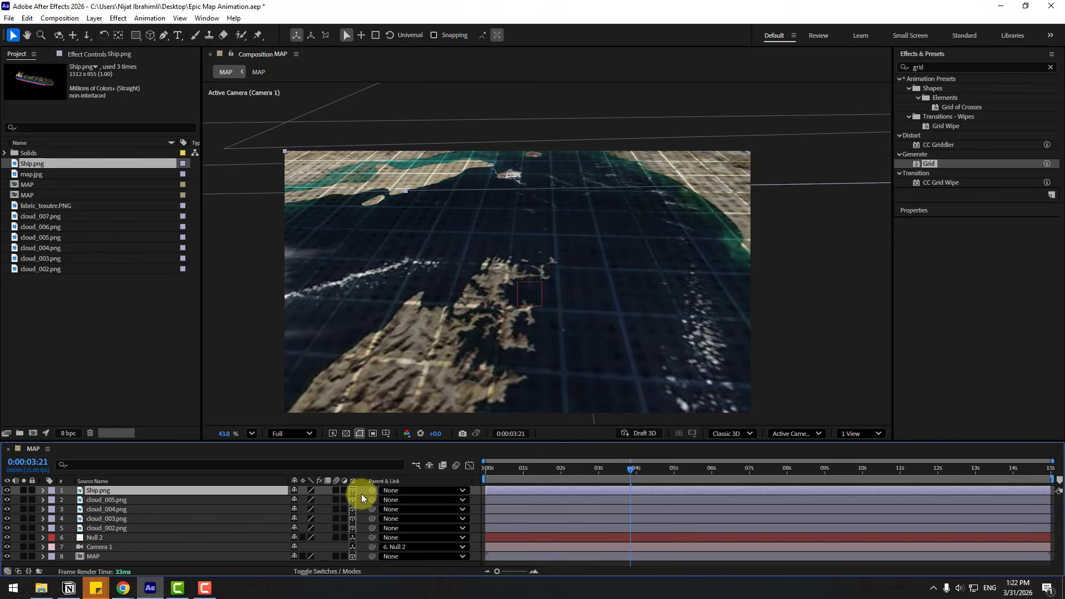
Step: Position the Ship.png layer just above the map at 1518, 281, -3, checking the placement at about 5:19
drag(621, 471, 536, 474)
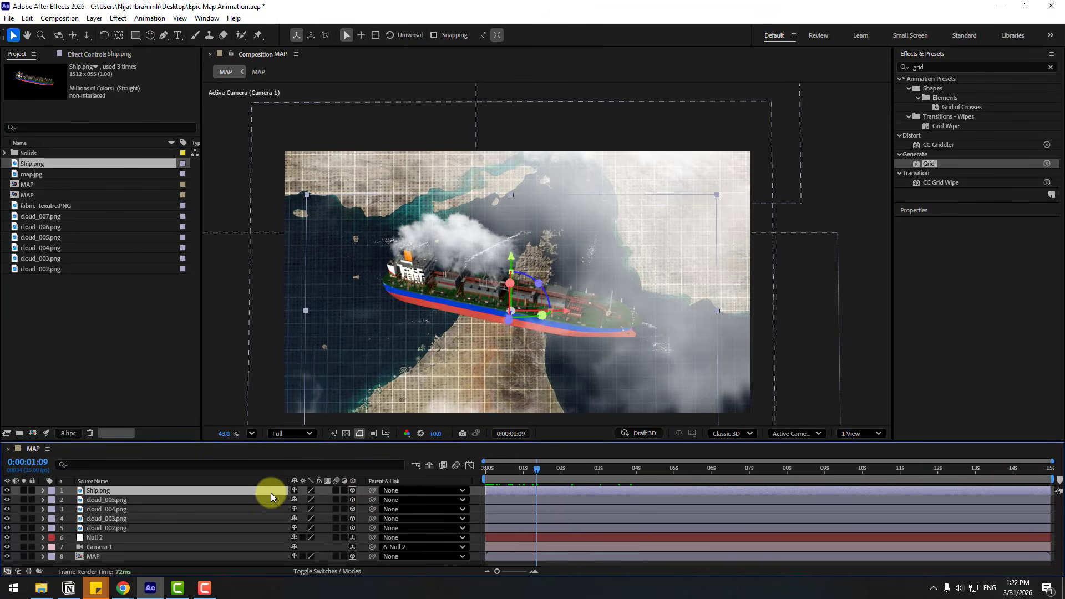
key(p)
mouse_move(327, 501)
mouse_down()
mouse_move(352, 499)
mouse_move(314, 501)
mouse_move(330, 502)
mouse_up()
drag(571, 472, 703, 472)
scroll(557, 345, down, 5)
scroll(535, 388, up, 5)
drag(535, 310, 622, 389)
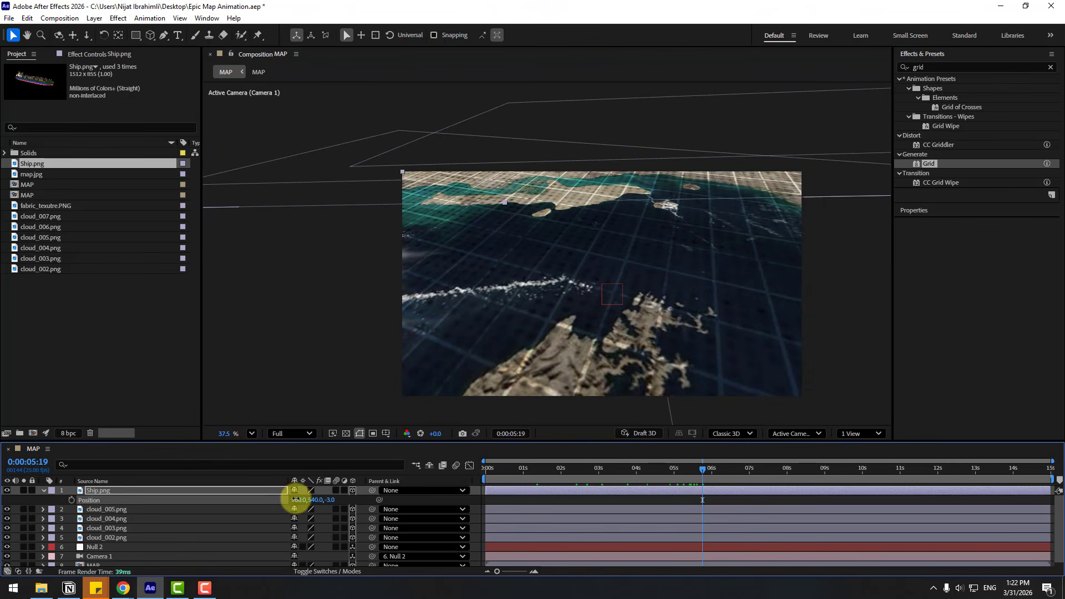
drag(418, 468, 555, 455)
drag(305, 500, 140, 511)
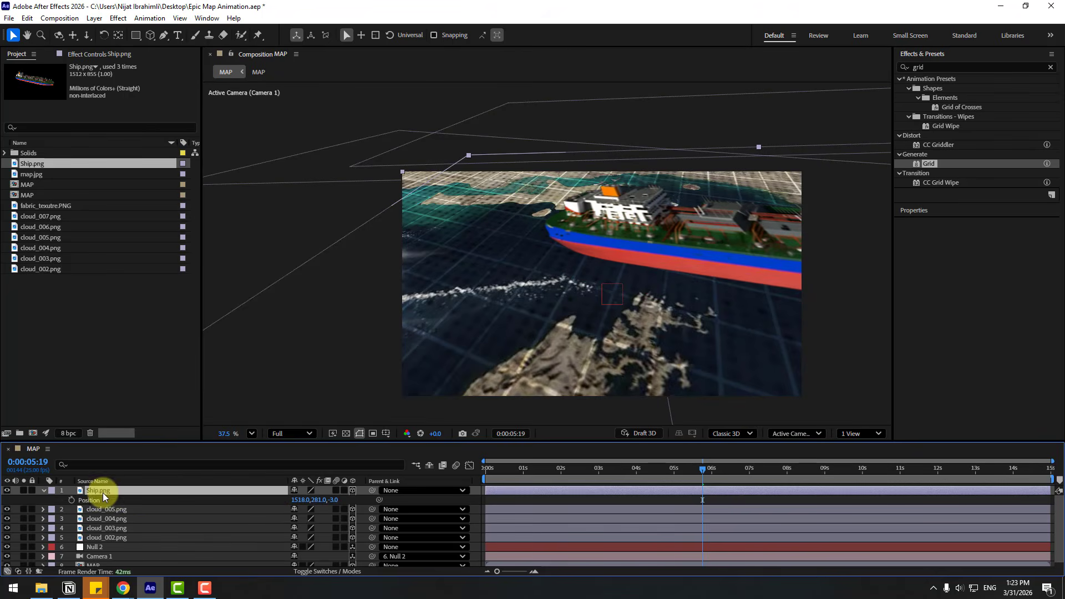
Step: Rotate the Ship.png layer to lie diagonally across the water, scale it to 23%, and scrub back to about 4:05
drag(304, 499, 280, 500)
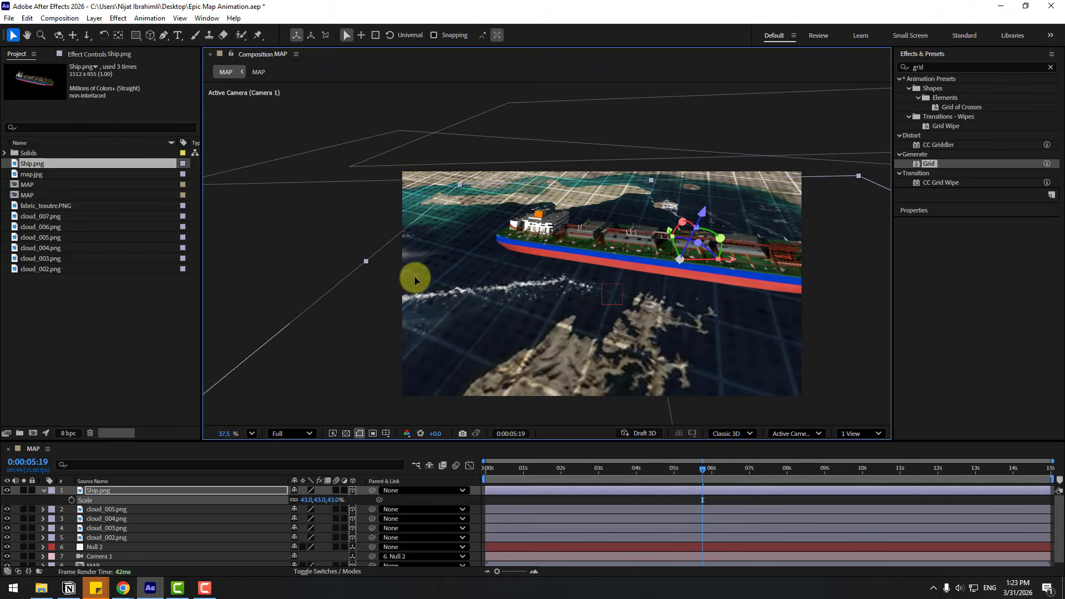
key(r)
drag(308, 528, 293, 499)
key(s)
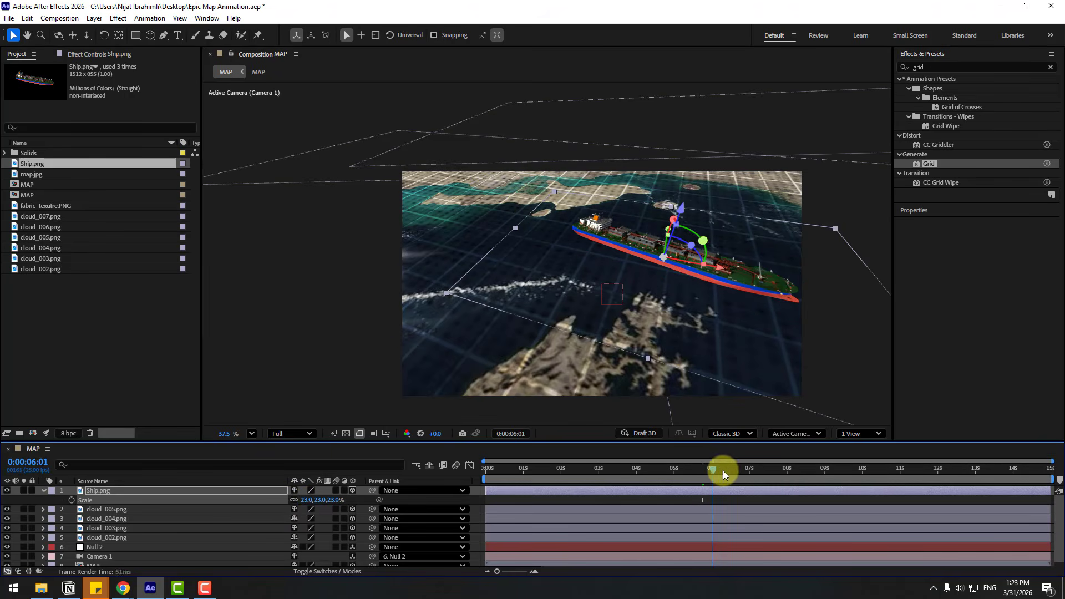
drag(723, 470, 666, 471)
mouse_move(638, 471)
mouse_down()
mouse_move(602, 471)
mouse_move(644, 470)
mouse_up()
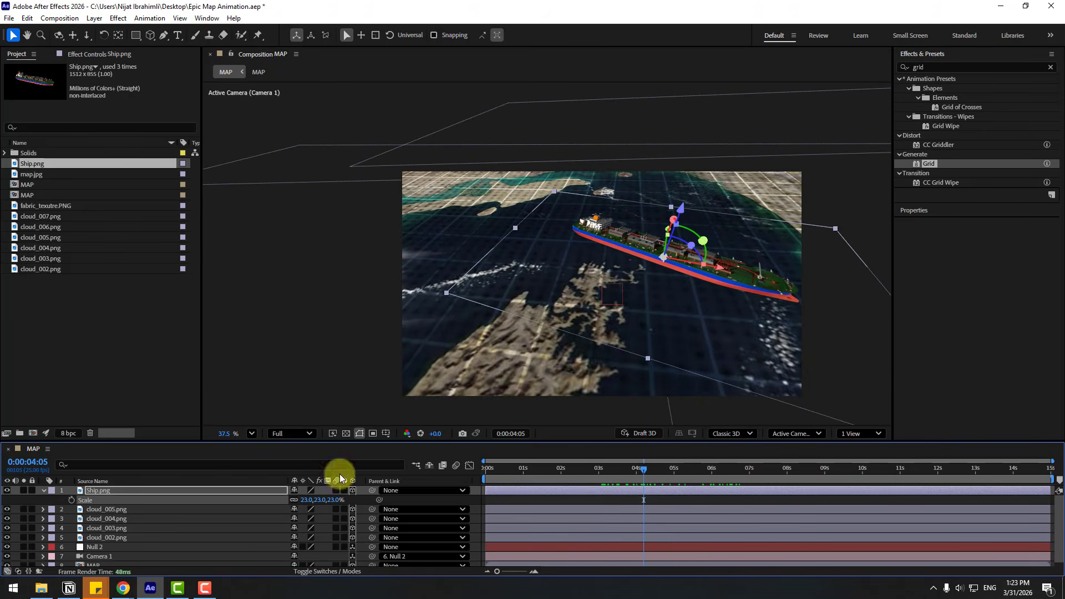
Step: Parent the Ship.png layer to the MAP layer and shift the ship up and left across the water
key(Return)
click(45, 491)
drag(372, 490, 103, 556)
mouse_move(644, 474)
mouse_down()
mouse_move(765, 479)
mouse_move(648, 474)
mouse_move(656, 475)
mouse_up()
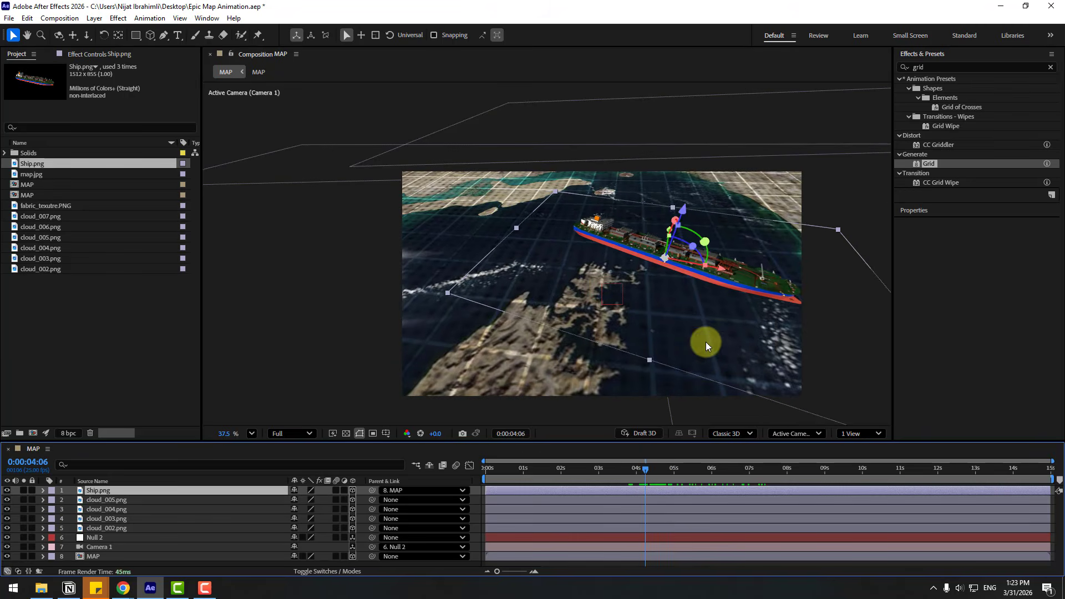
drag(703, 340, 717, 250)
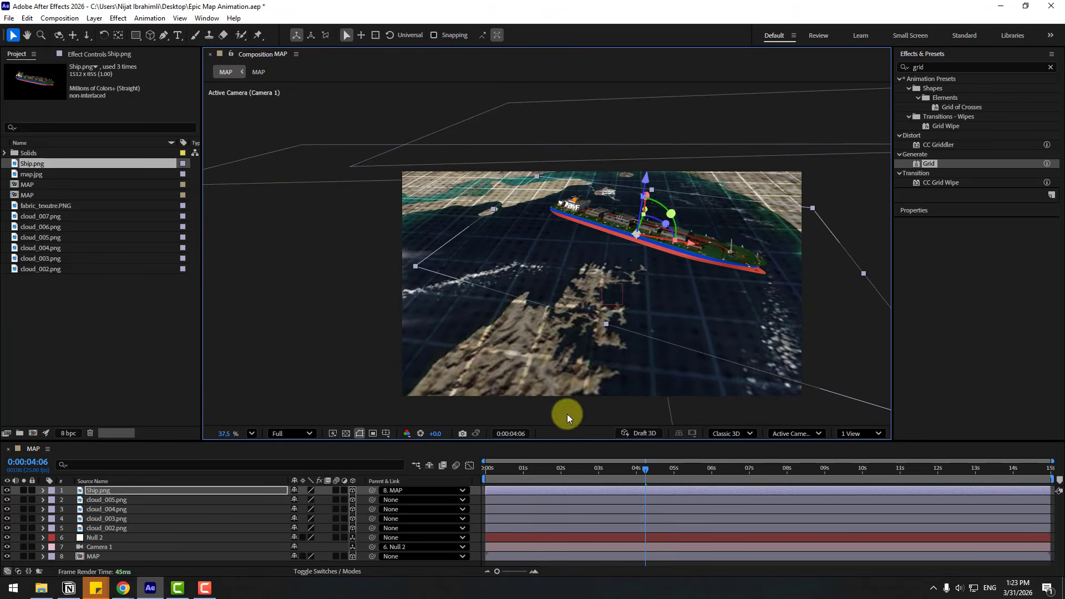
Step: Set Null 2's Position keyframe at 4 seconds to 1158.6, -183.7, 587.4 for a closer ship view, and preview the move
click(97, 541)
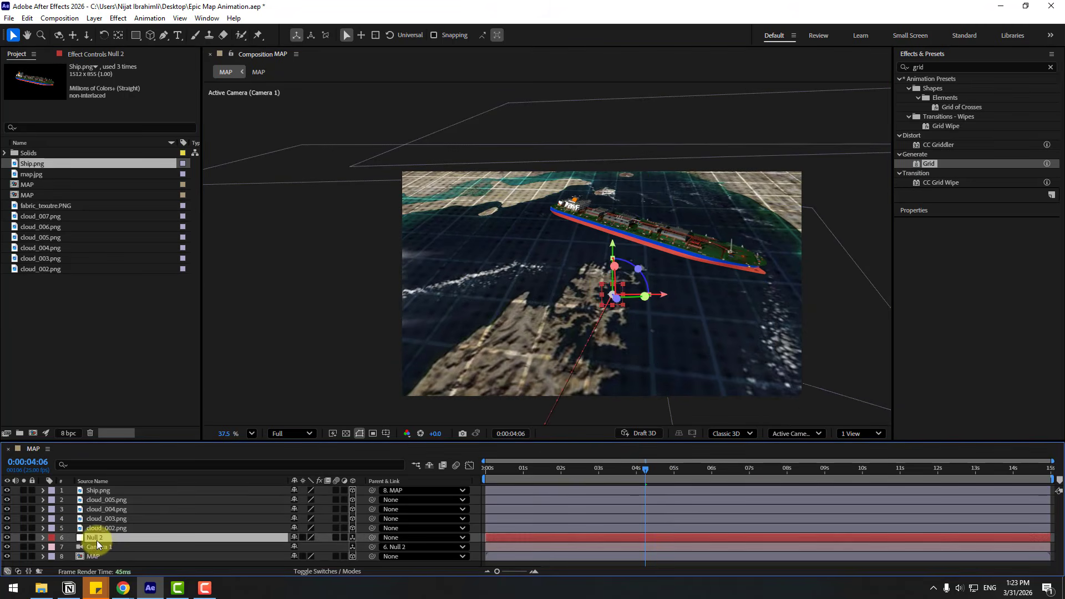
key(p)
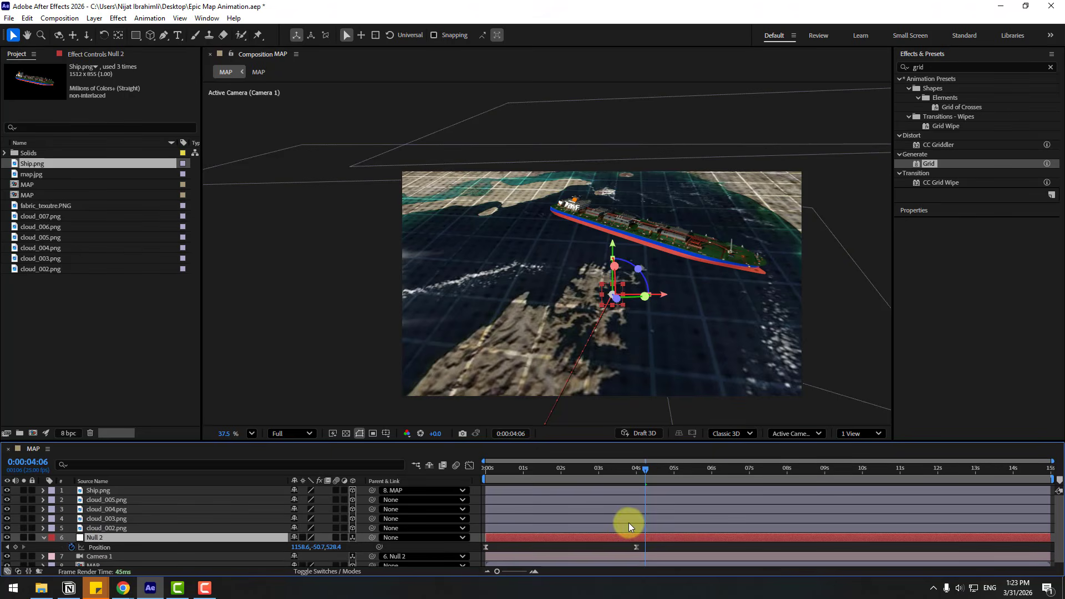
click(636, 468)
drag(335, 549, 260, 551)
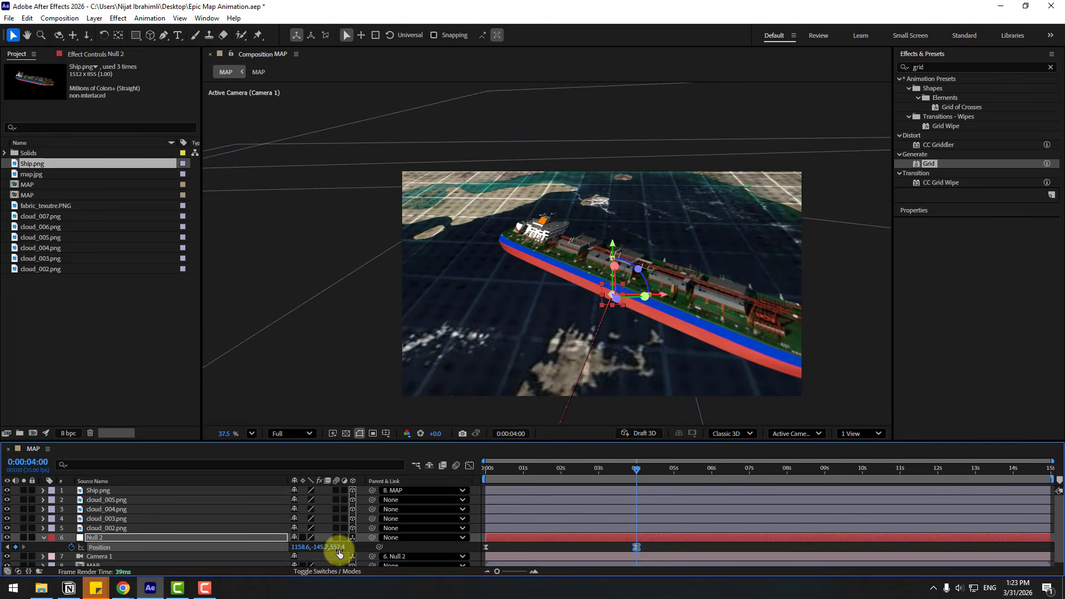
drag(339, 550, 300, 548)
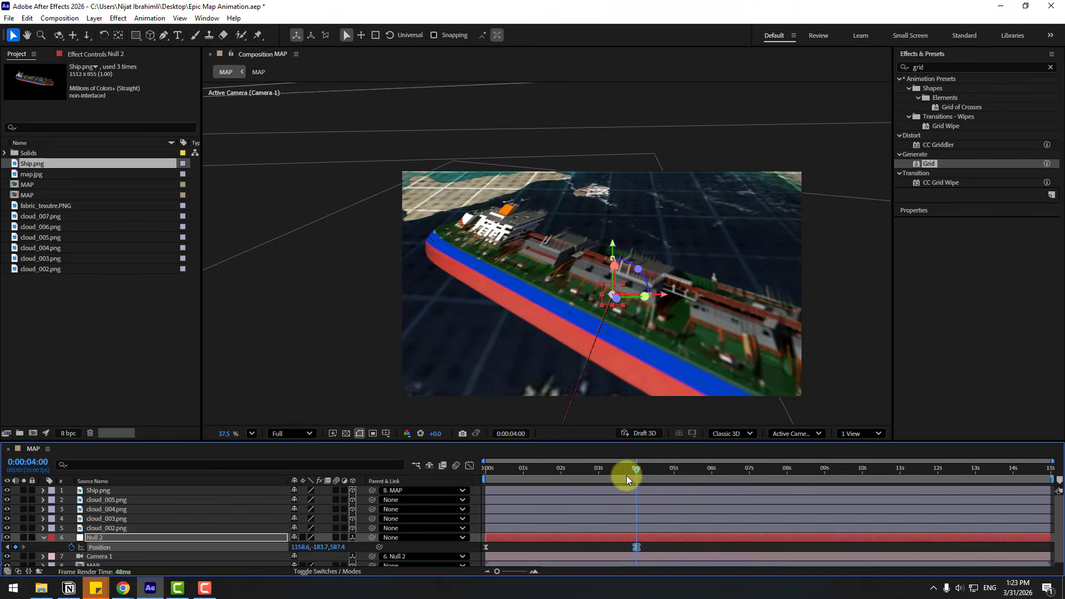
mouse_move(627, 474)
mouse_down()
mouse_move(477, 472)
mouse_move(646, 476)
mouse_up()
key(space)
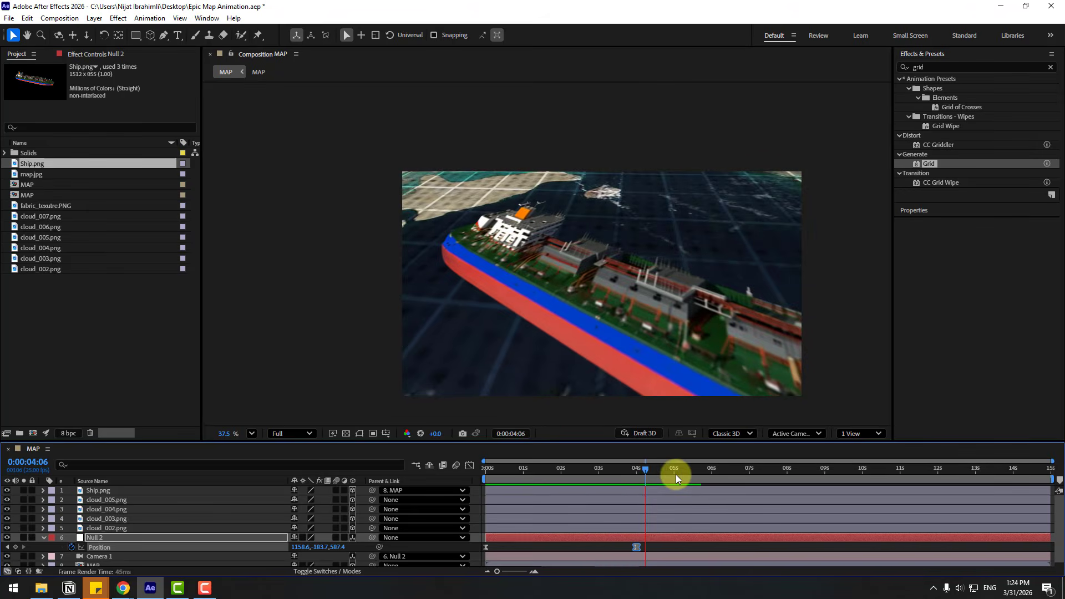
click(643, 471)
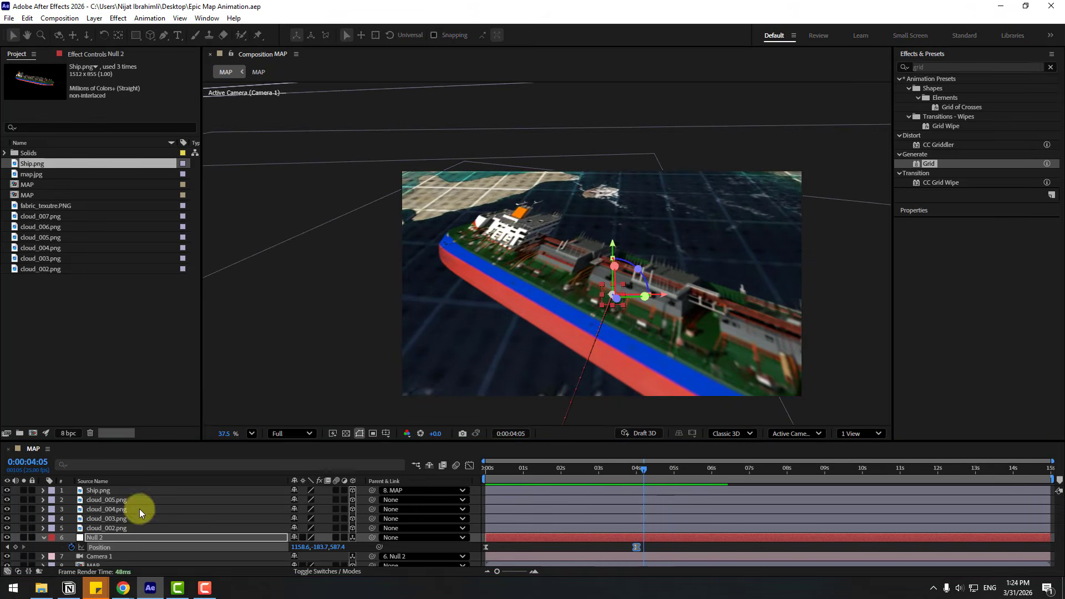
Step: Scale the Ship.png layer to 10% and move the ship toward the centre of the camera view
click(102, 491)
key(s)
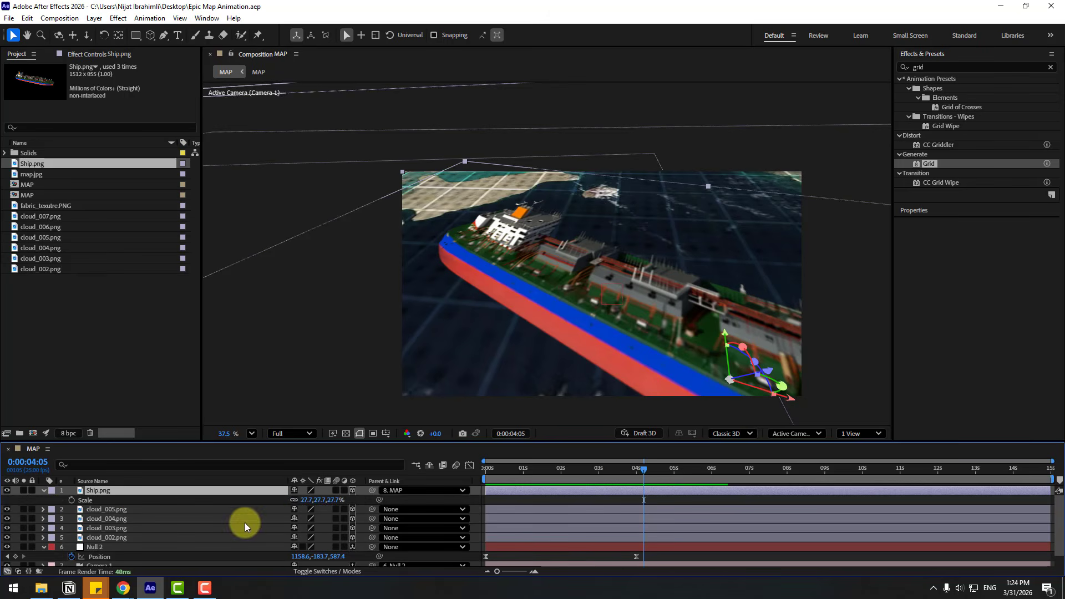
text(5)
key(Return)
drag(674, 387, 552, 281)
click(308, 501)
text(10)
key(Return)
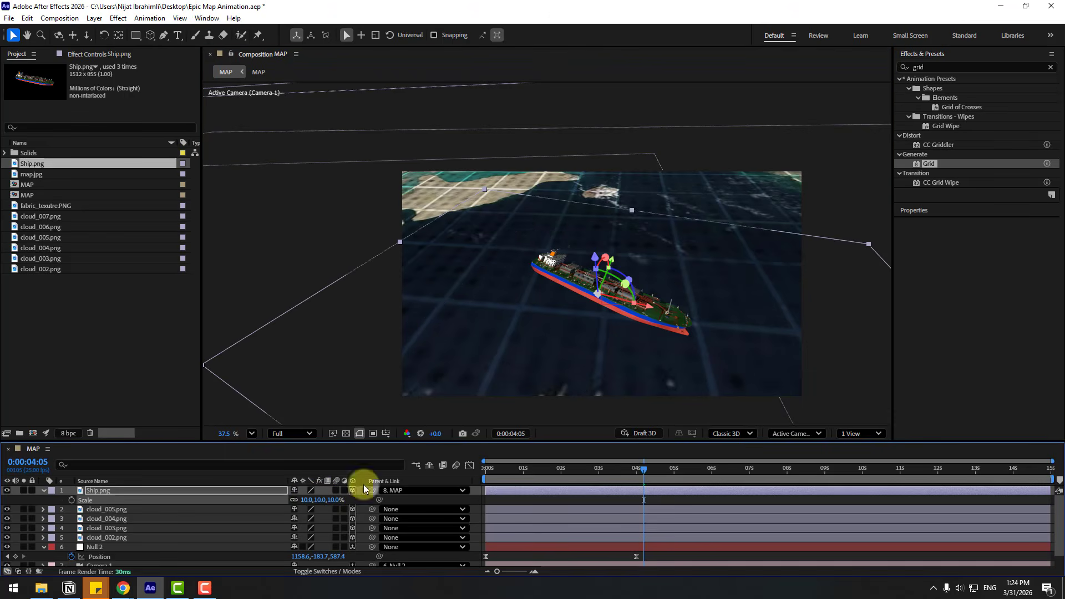
Step: Nudge the ship up and left in the frame and reduce the Ship.png layer's scale to 7%
drag(667, 358, 628, 323)
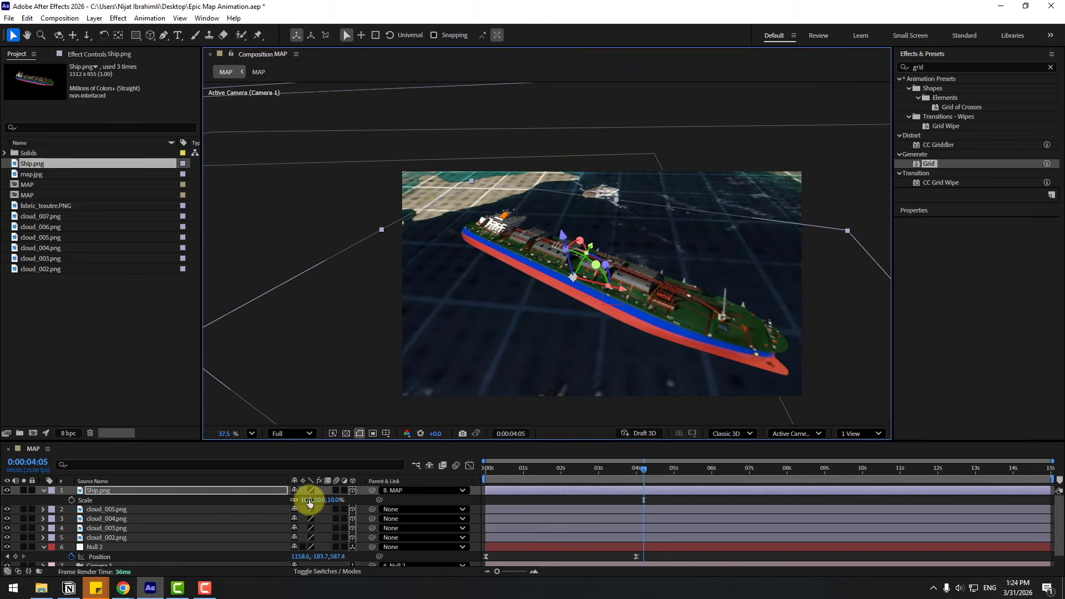
click(308, 500)
text(7)
key(Return)
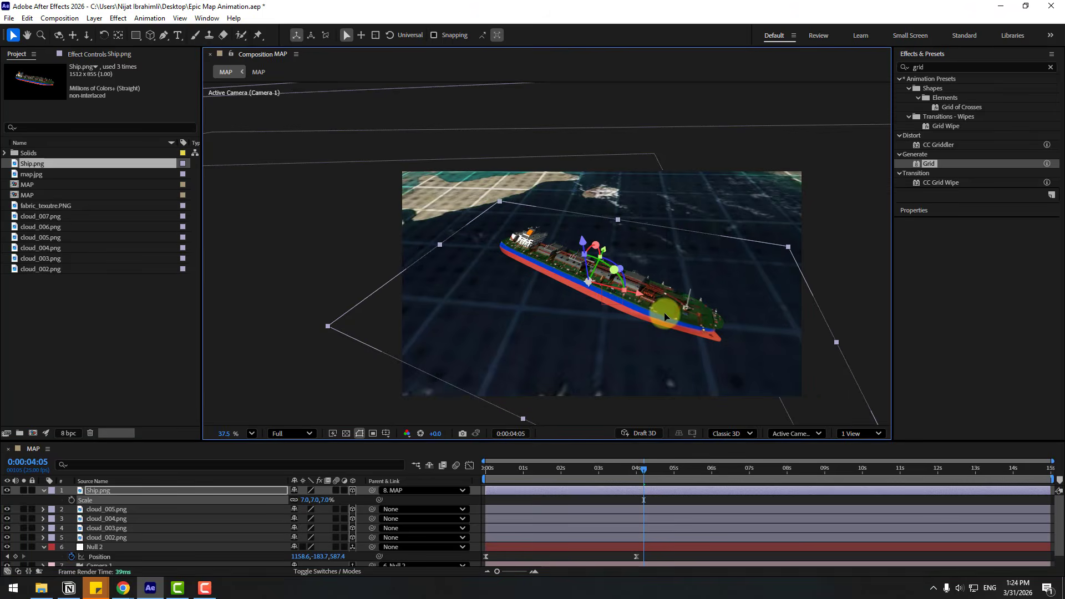
Step: Duplicate the Ship.png layer and flip the upper copy vertically
scroll(666, 309, up, 2)
click(42, 490)
click(102, 492)
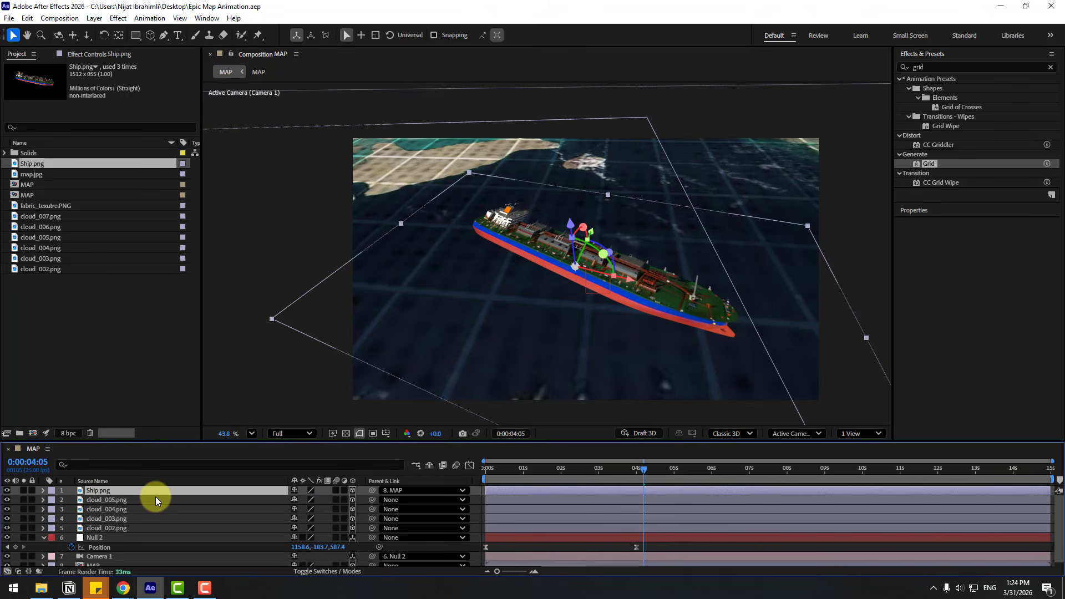
key(ctrl+d)
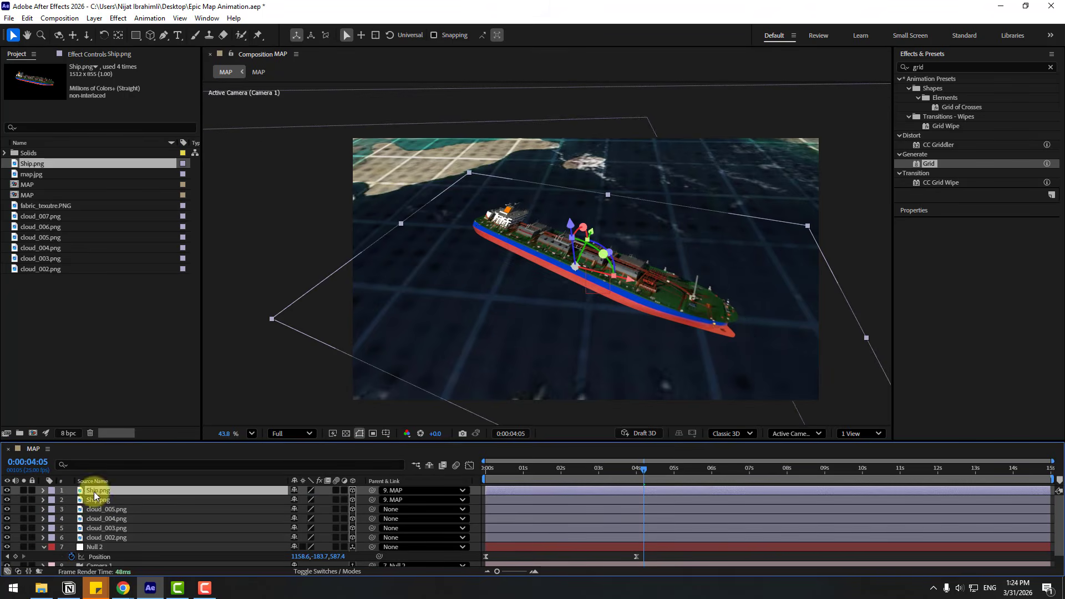
right_click(95, 491)
mouse_move(241, 202)
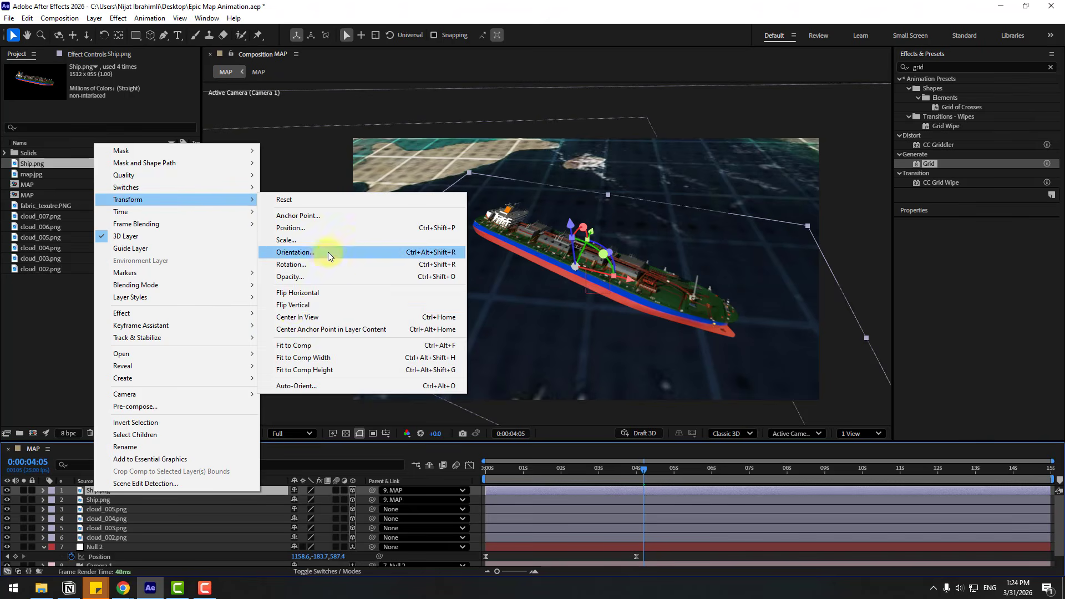
click(293, 313)
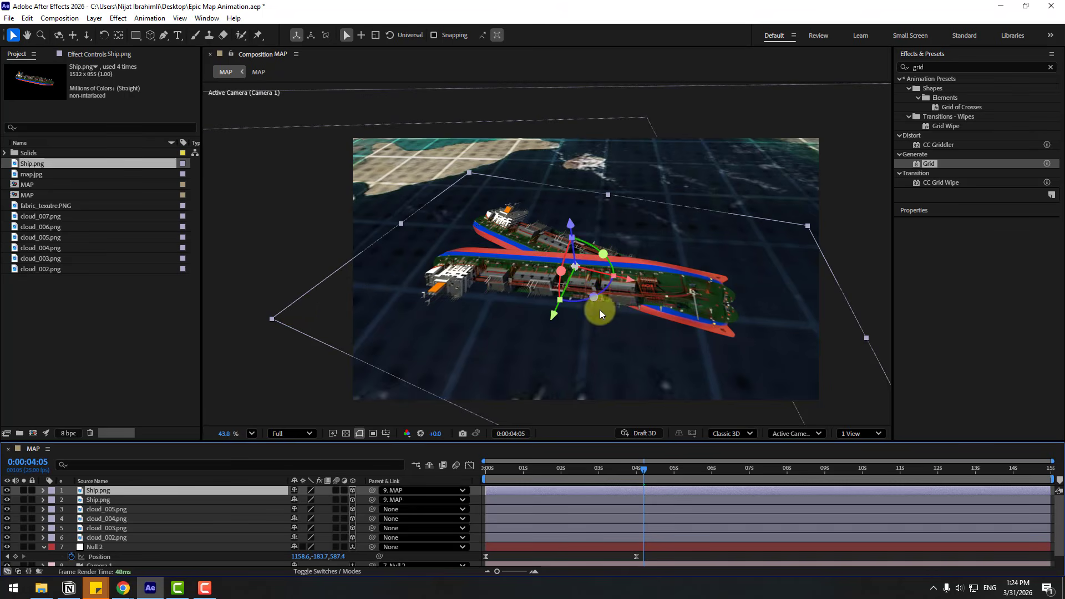
Step: Move the flipped ship copy below the original and set its Z Rotation to 35° to align the hulls
key(r)
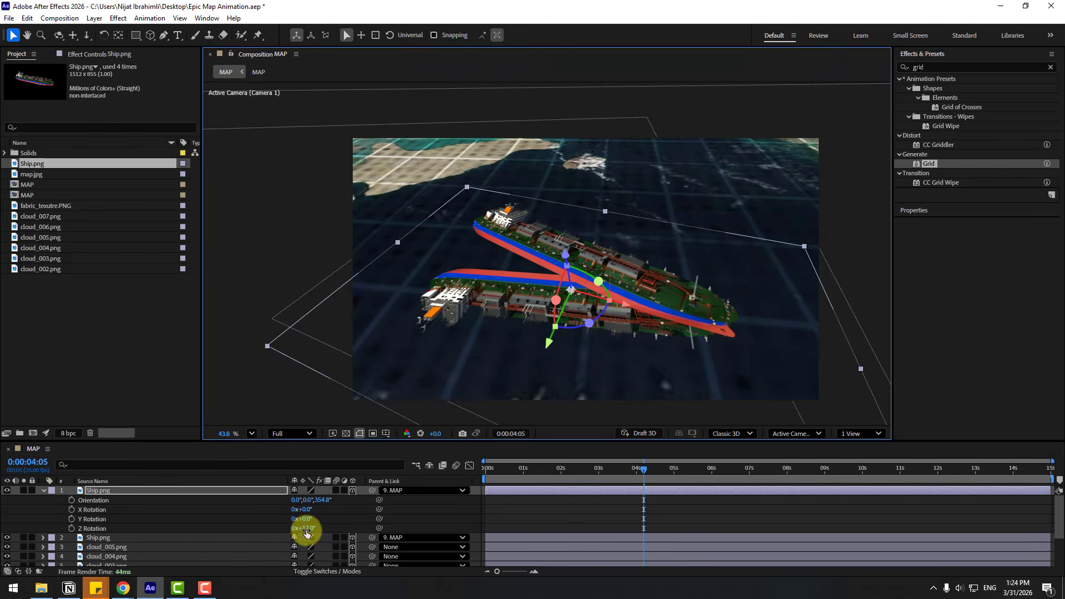
drag(306, 534, 317, 530)
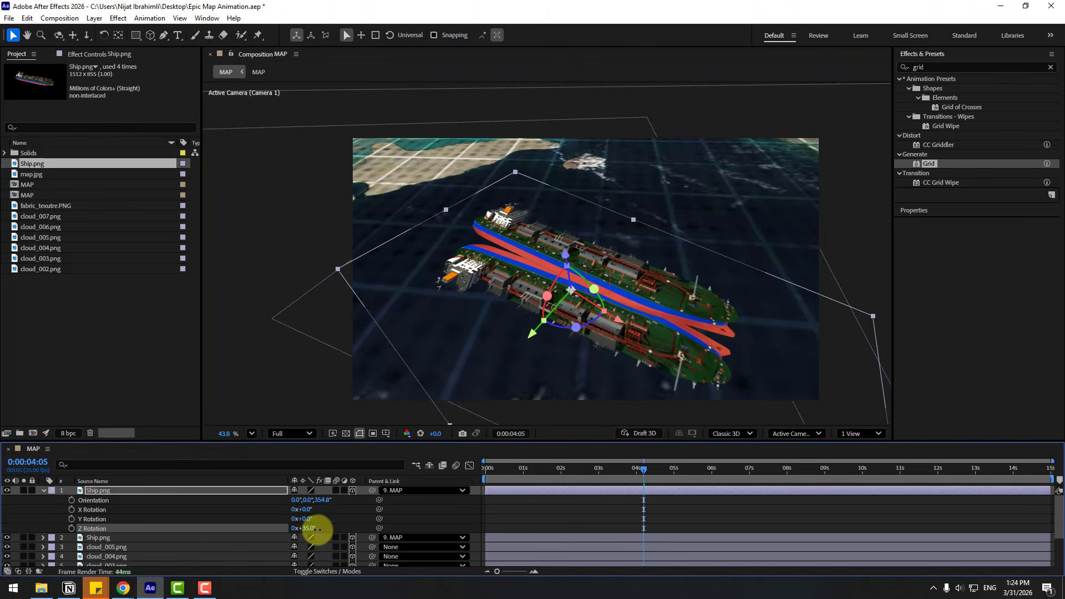
key(t)
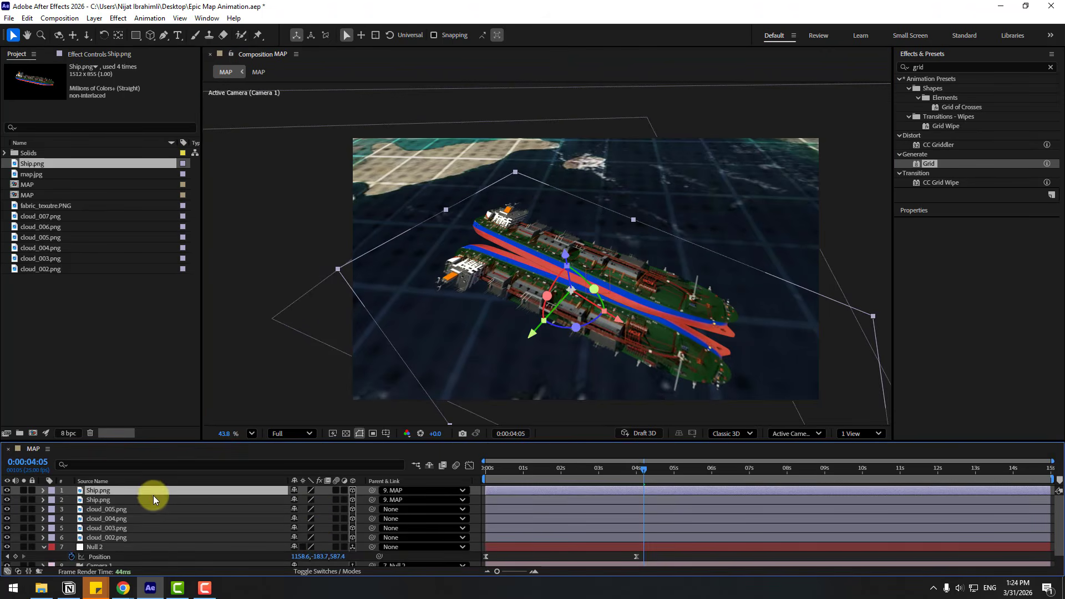
Step: Lower the flipped ship copy's opacity to 65% and move it down, clear of the original ship's hull
drag(296, 503, 288, 501)
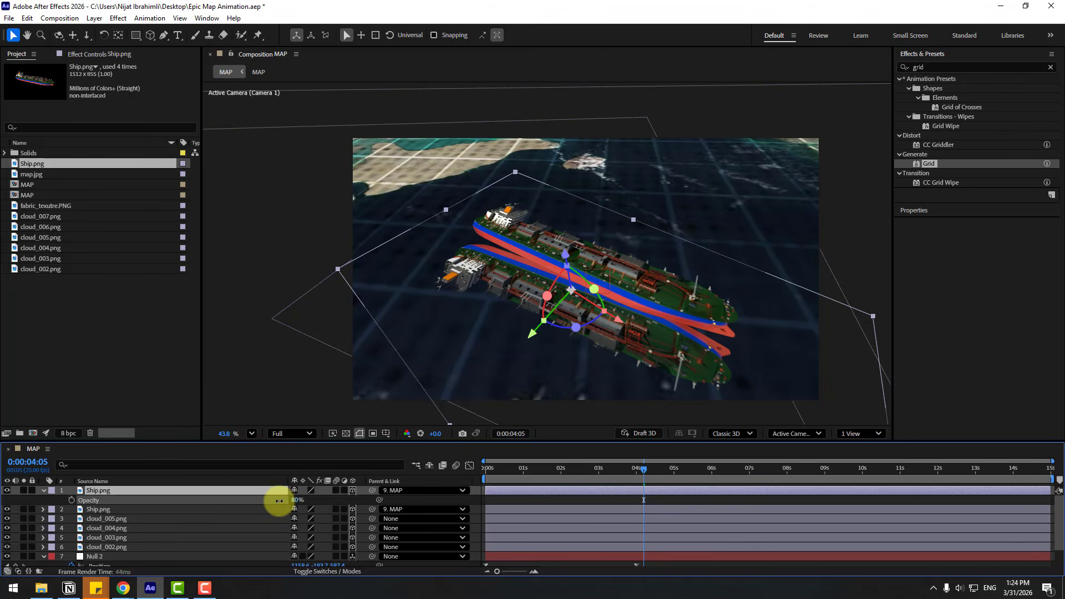
key(t)
scroll(668, 363, up, 1)
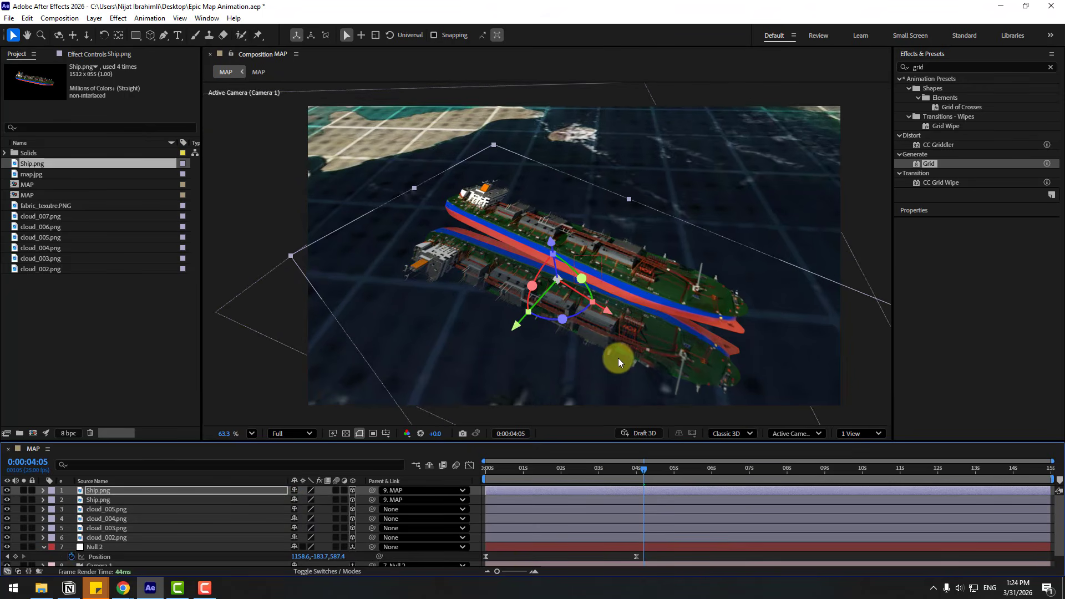
drag(602, 360, 584, 368)
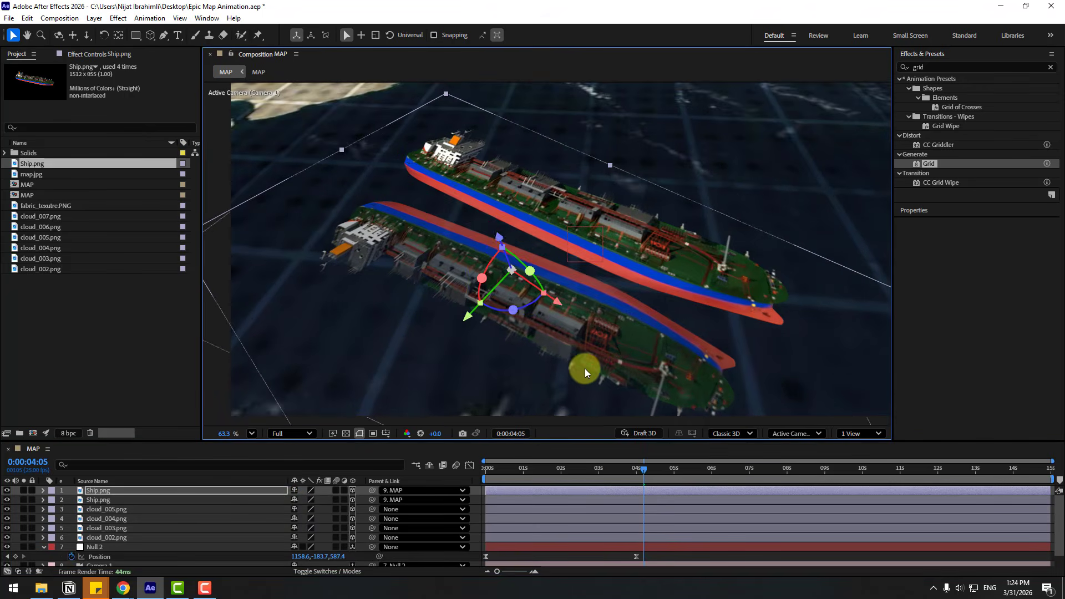
Step: Draw a closed four-point Pen tool mask around the flipped ship copy, with its upper edge running beneath the original ship
click(164, 35)
scroll(476, 306, down, 1)
click(404, 191)
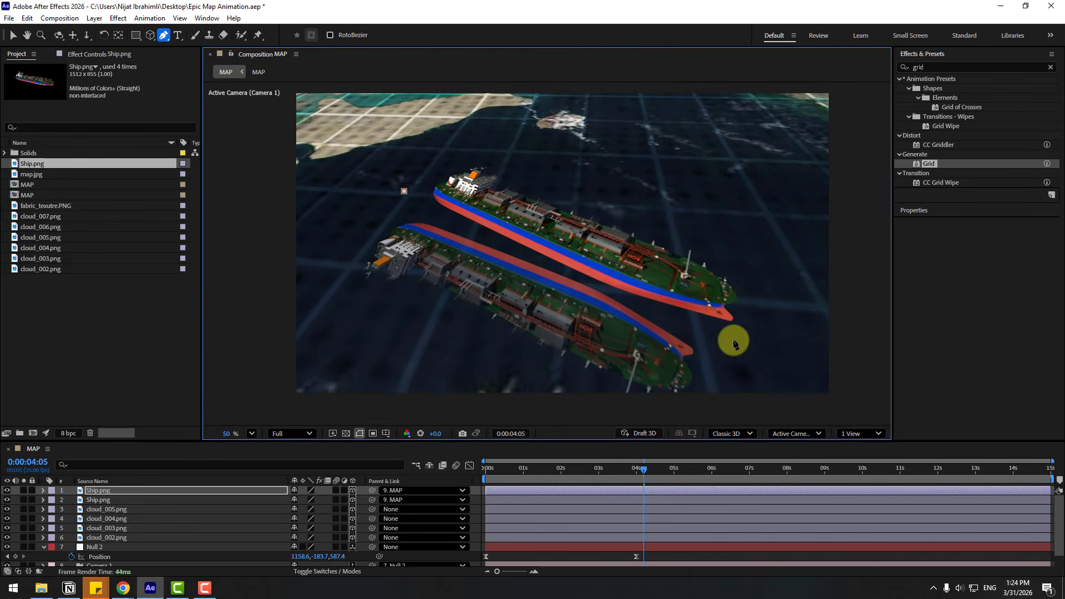
click(756, 346)
drag(694, 415, 700, 342)
click(694, 377)
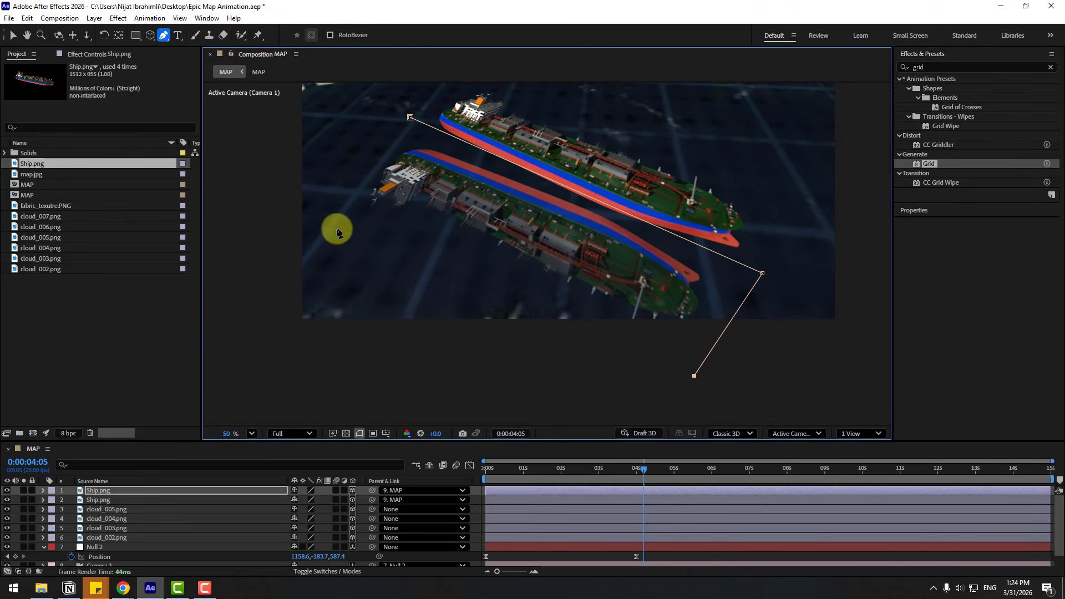
click(326, 194)
click(410, 117)
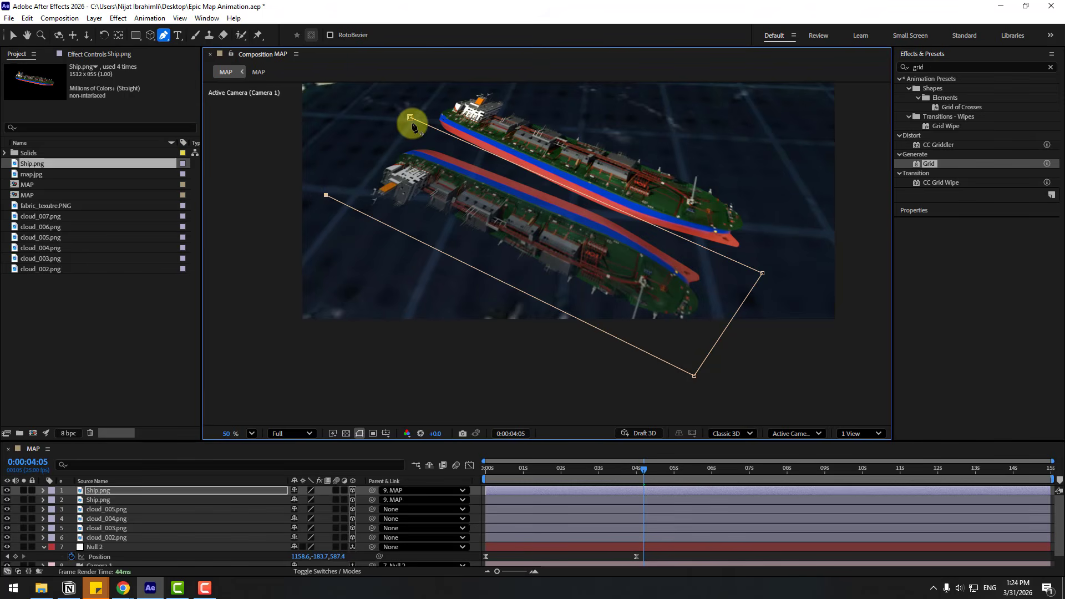
click(14, 37)
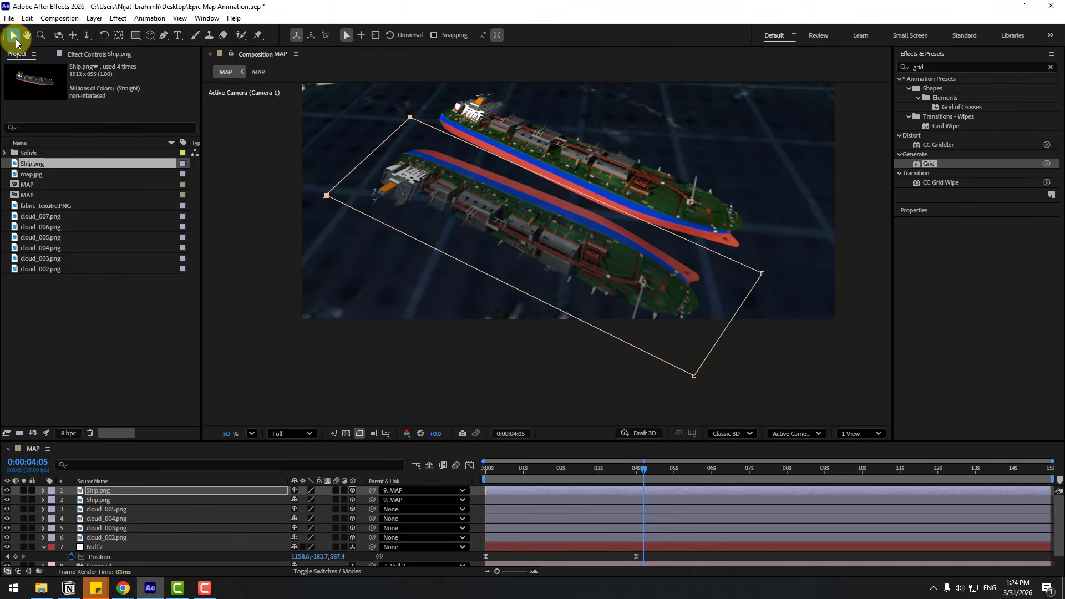
Step: Set the flipped ship copy's Mask Feather to 174 pixels and Mask Expansion to -94 pixels
click(43, 491)
click(52, 501)
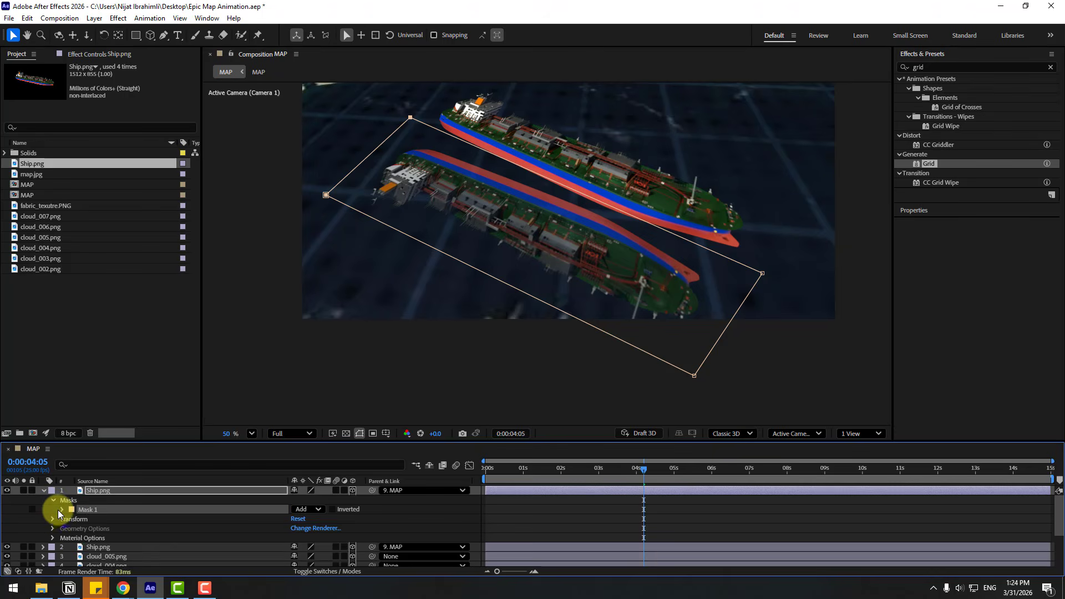
click(62, 509)
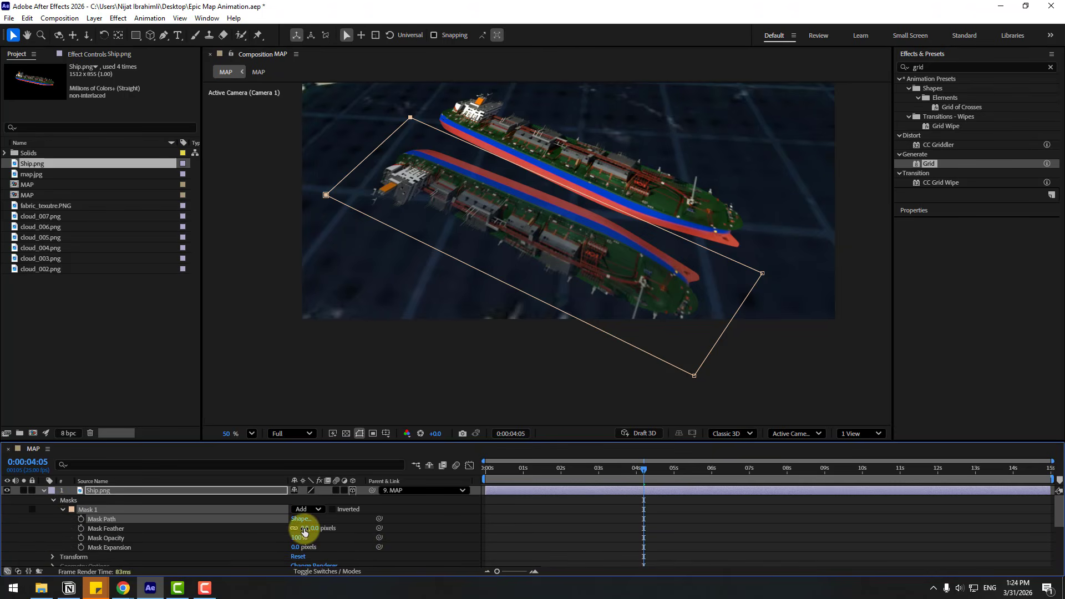
drag(304, 531, 388, 534)
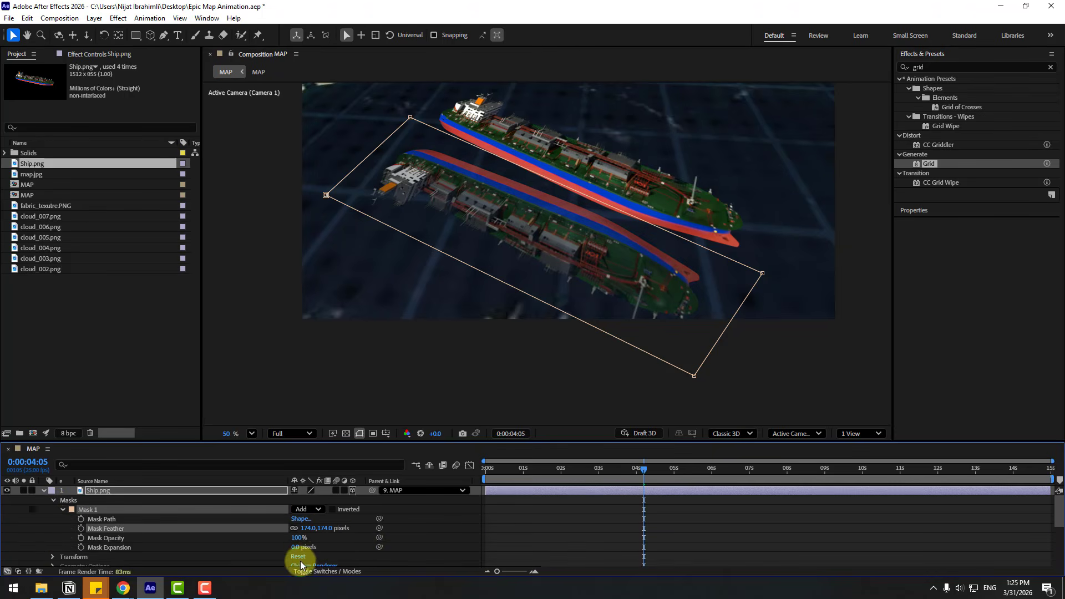
drag(297, 552, 236, 541)
Step: Pull the mask's two lower corners in toward the ship and reduce the Mask Feather
drag(325, 195, 348, 179)
drag(693, 377, 713, 359)
drag(304, 530, 221, 530)
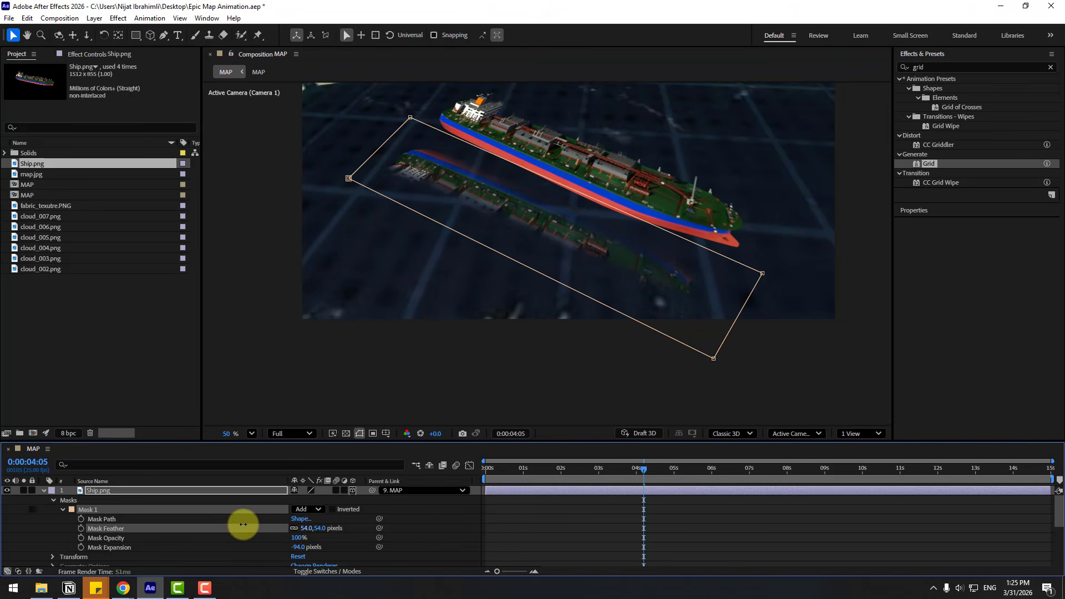
Step: Place the masked copy beneath the Ship.png layer, renamed ship_reflection, and shift it up against the original ship's hull
click(44, 491)
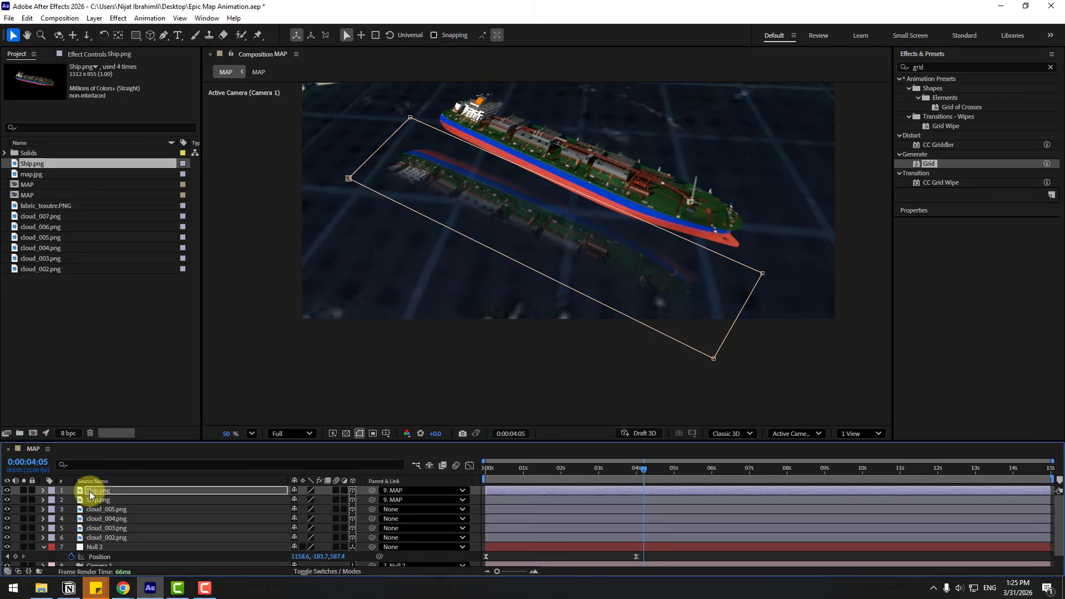
click(118, 500)
key(Return)
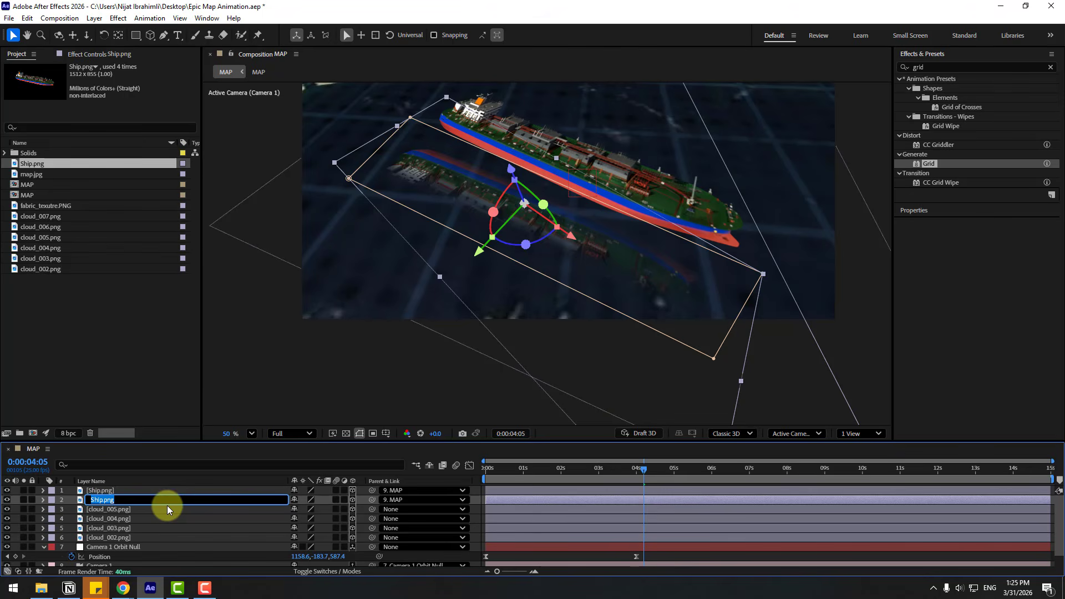
text(ship_reflection)
key(Return)
scroll(466, 236, up, 2)
drag(478, 230, 507, 211)
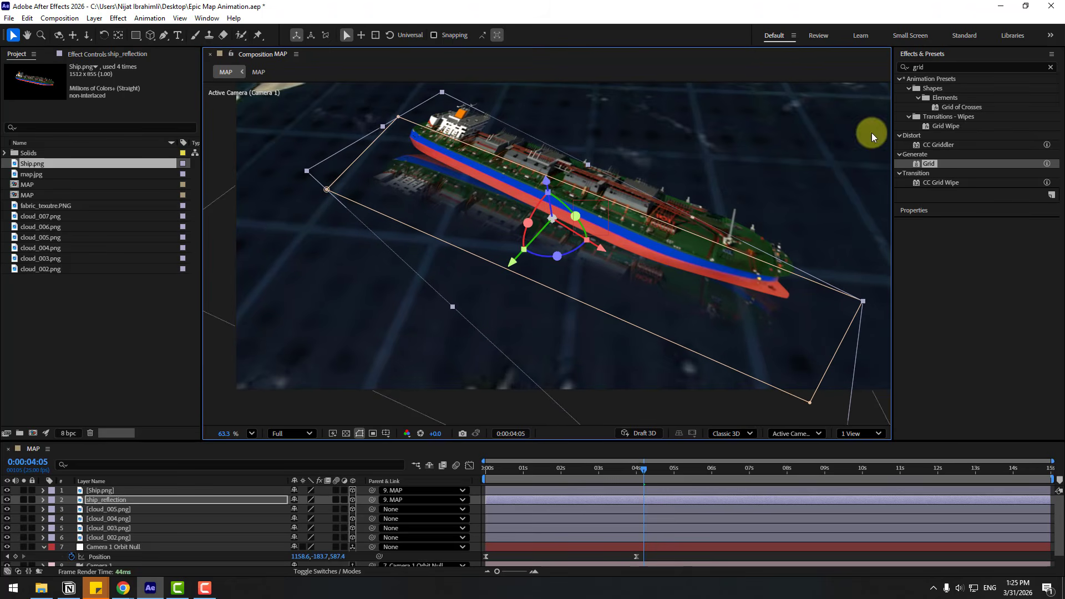
Step: Apply the Wave Warp effect to the ship_reflection layer
click(925, 67)
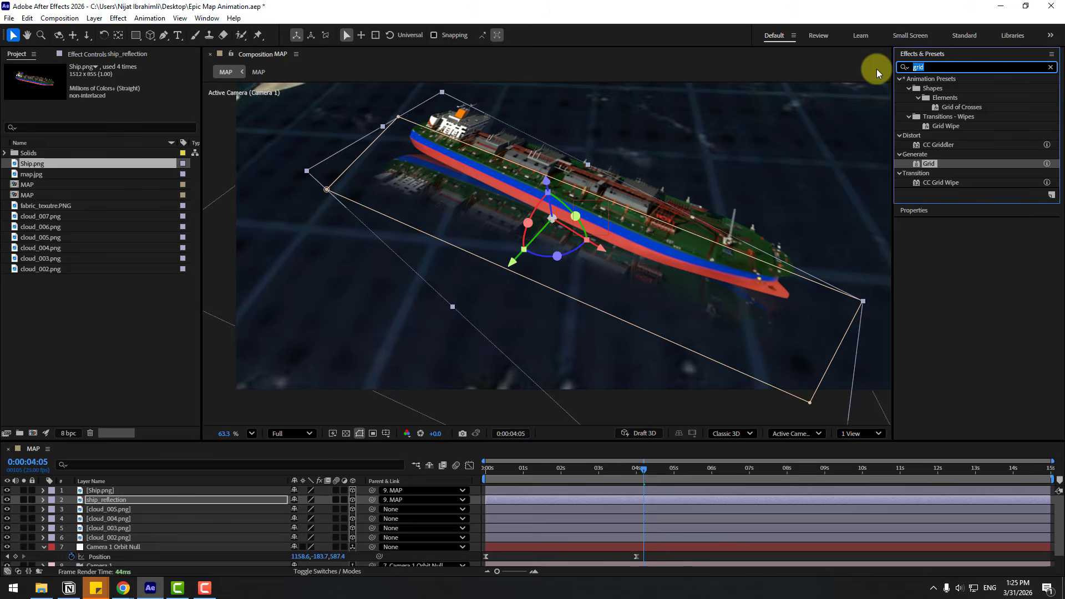
text(wave)
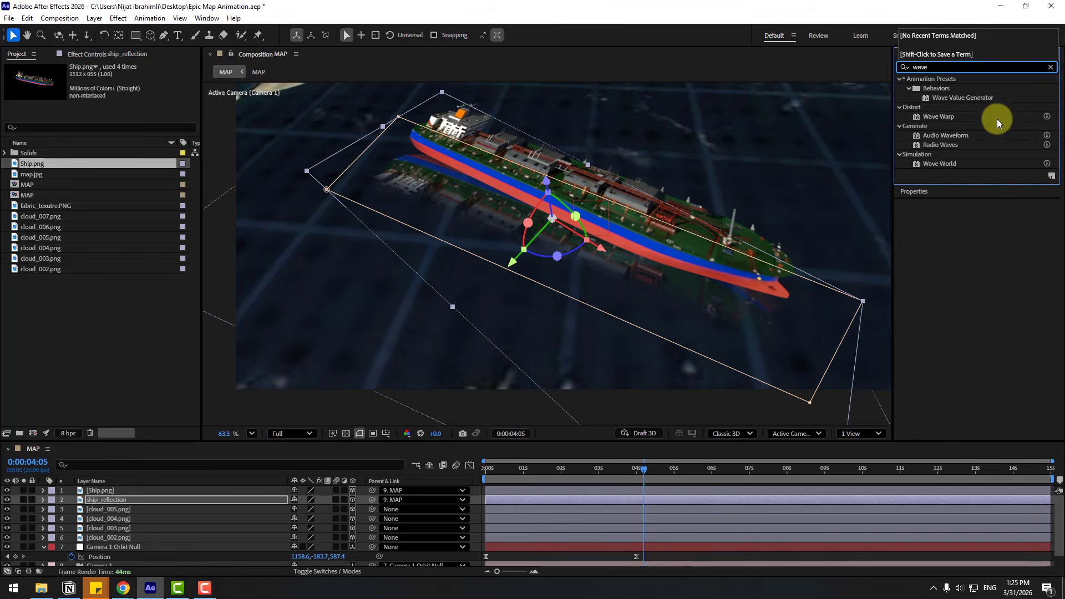
drag(946, 116, 134, 498)
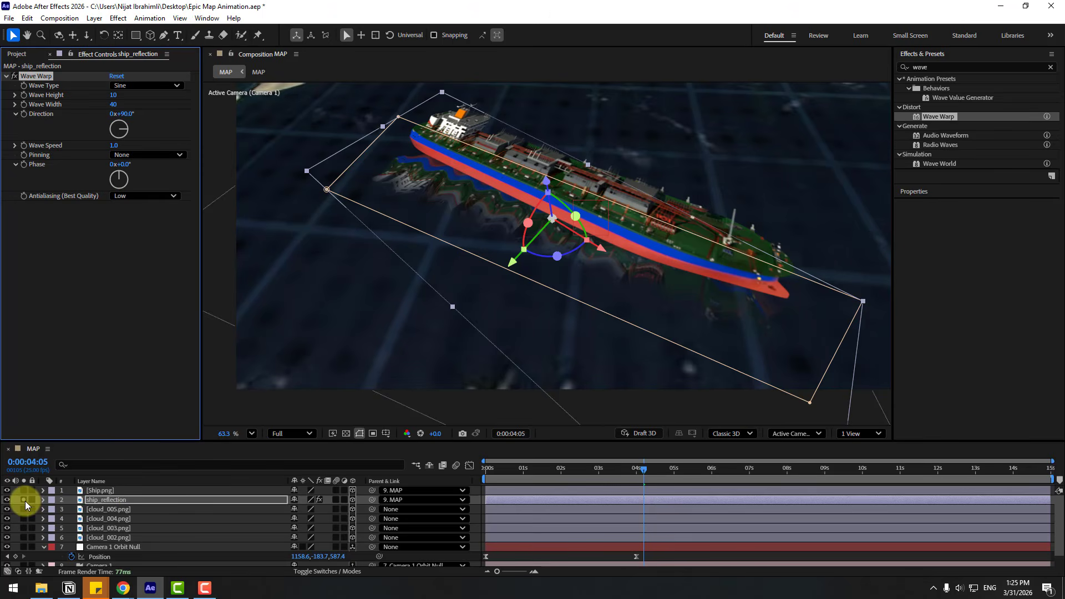
Step: Solo the ship_reflection layer and raise its opacity to 100% to judge the distortion
click(24, 500)
click(115, 502)
key(t)
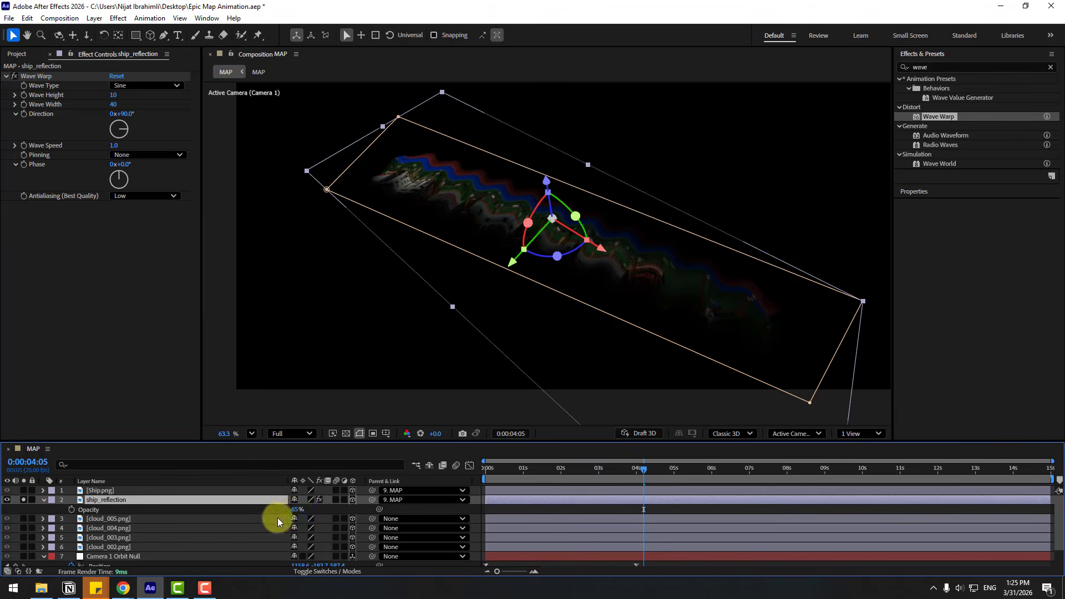
drag(294, 509, 369, 500)
scroll(681, 244, up, 2)
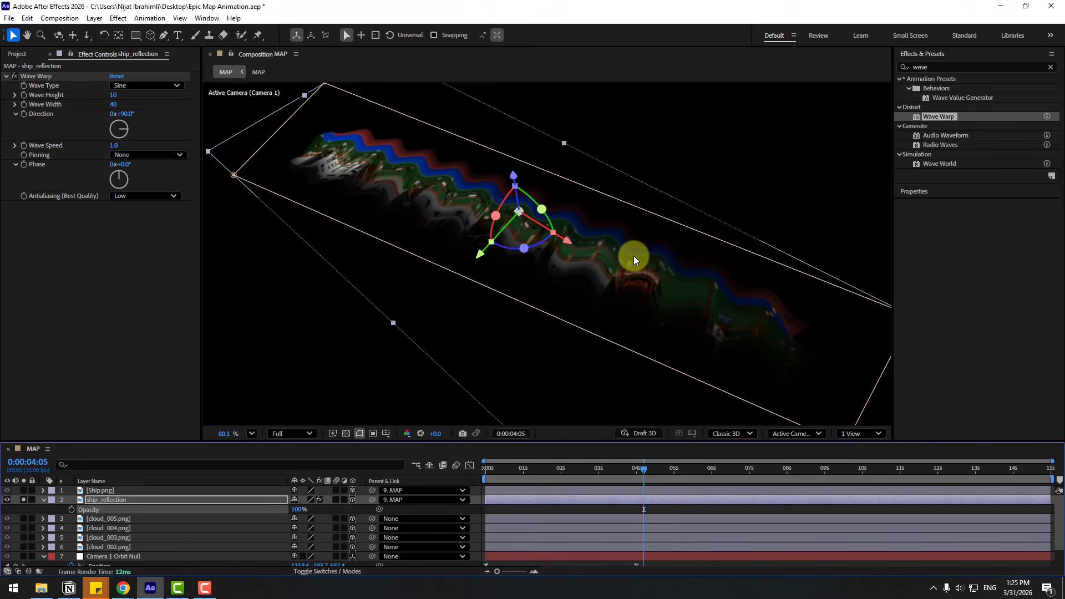
Step: Set Wave Warp's Wave Type to Smooth Noise and preview the distortion up to 0:00:04:23
click(129, 87)
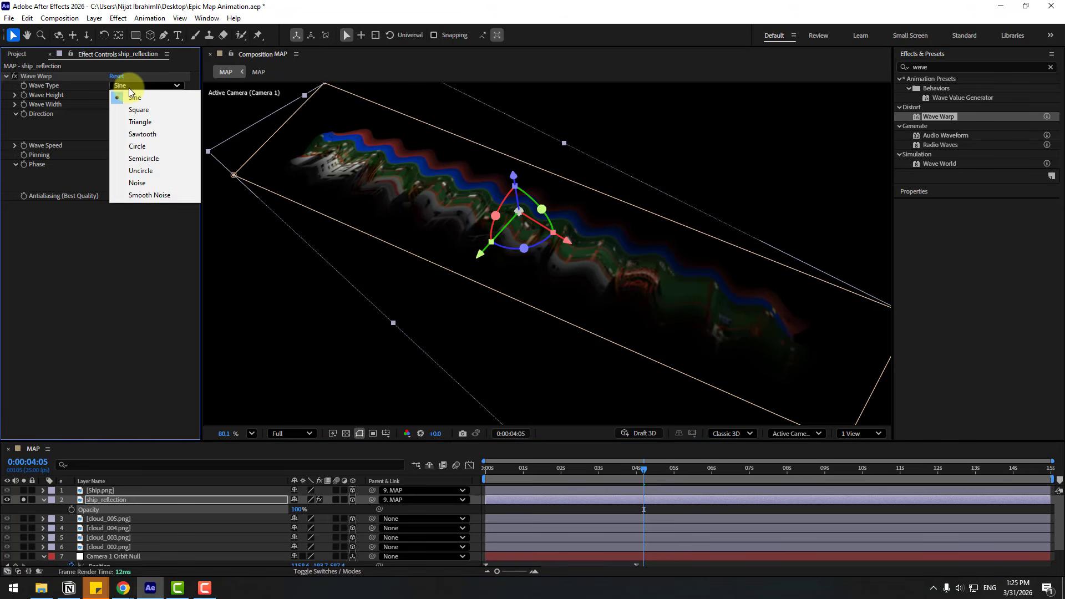
click(142, 195)
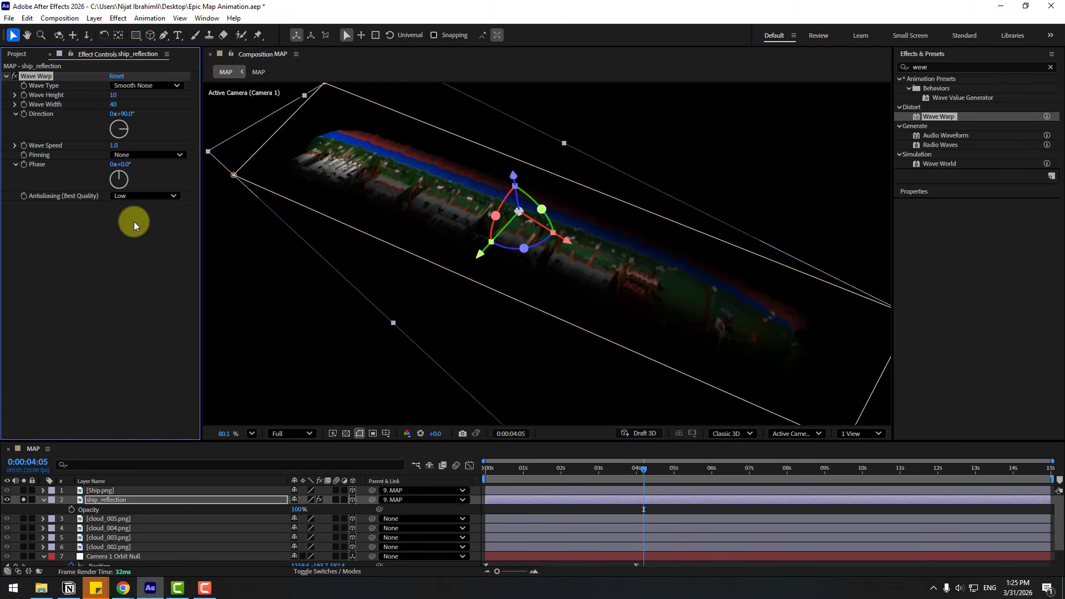
drag(623, 471, 671, 472)
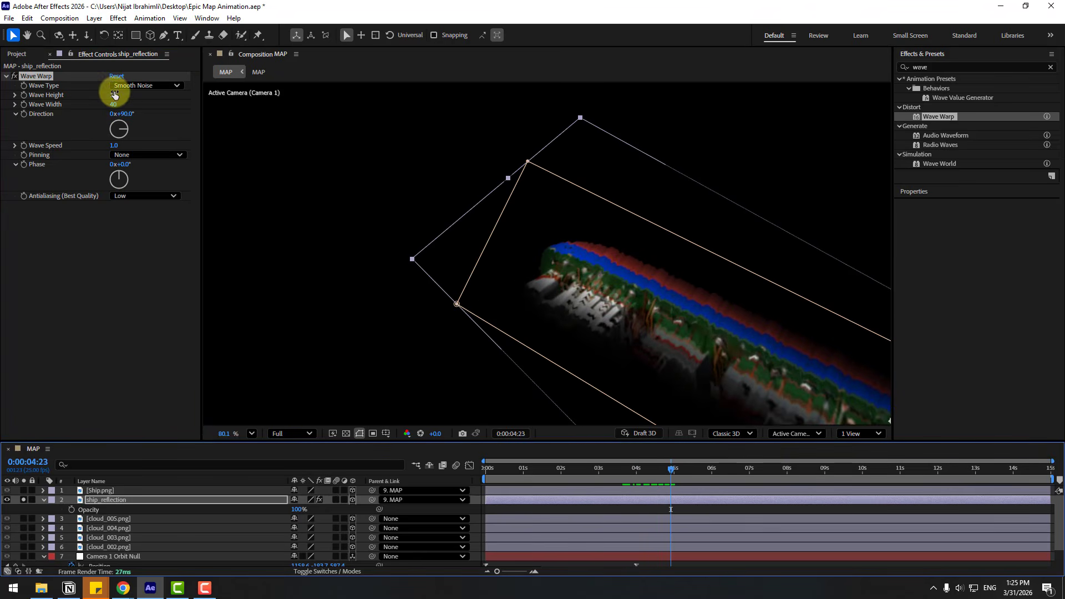
Step: Set Wave Warp's Wave Height to -21, Wave Width to 47 and Wave Speed to 0.2, and check the motion
drag(113, 95, 117, 146)
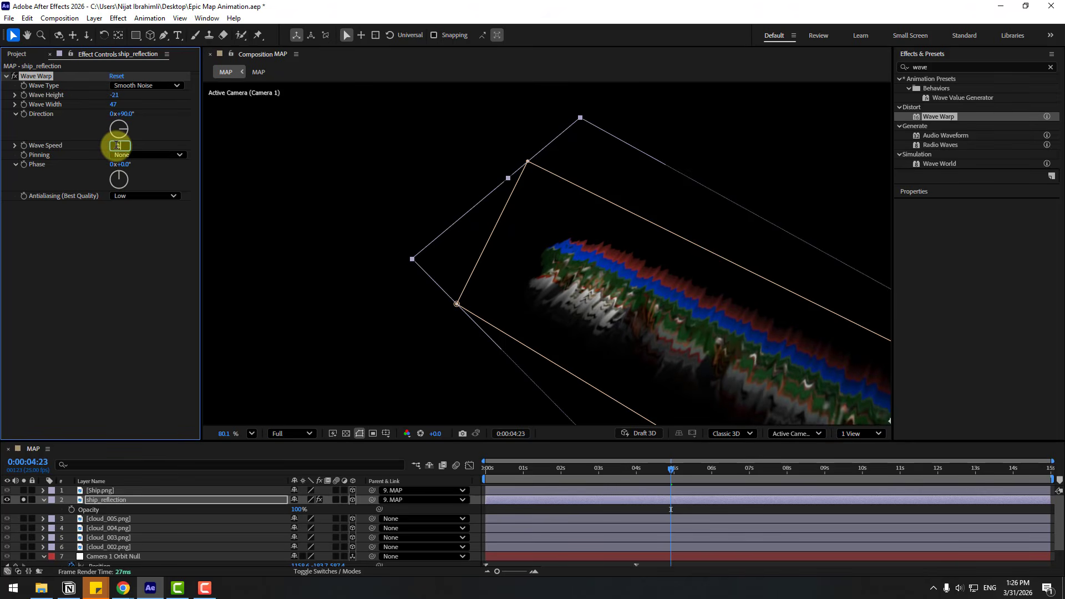
text(0.2)
key(Return)
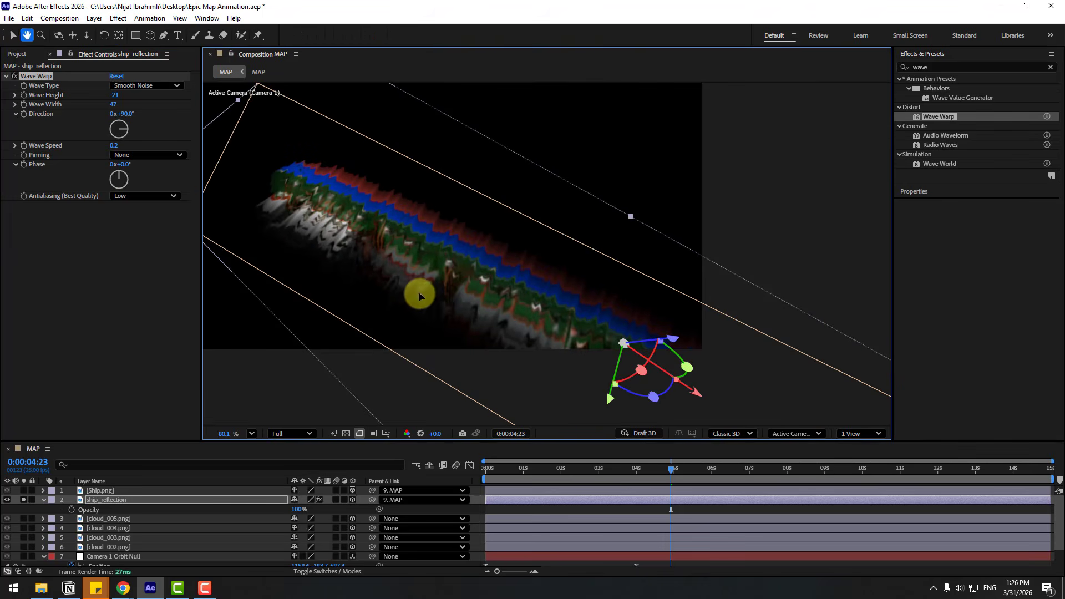
drag(543, 311, 418, 292)
mouse_move(677, 471)
mouse_down()
mouse_move(688, 470)
mouse_move(673, 468)
mouse_up()
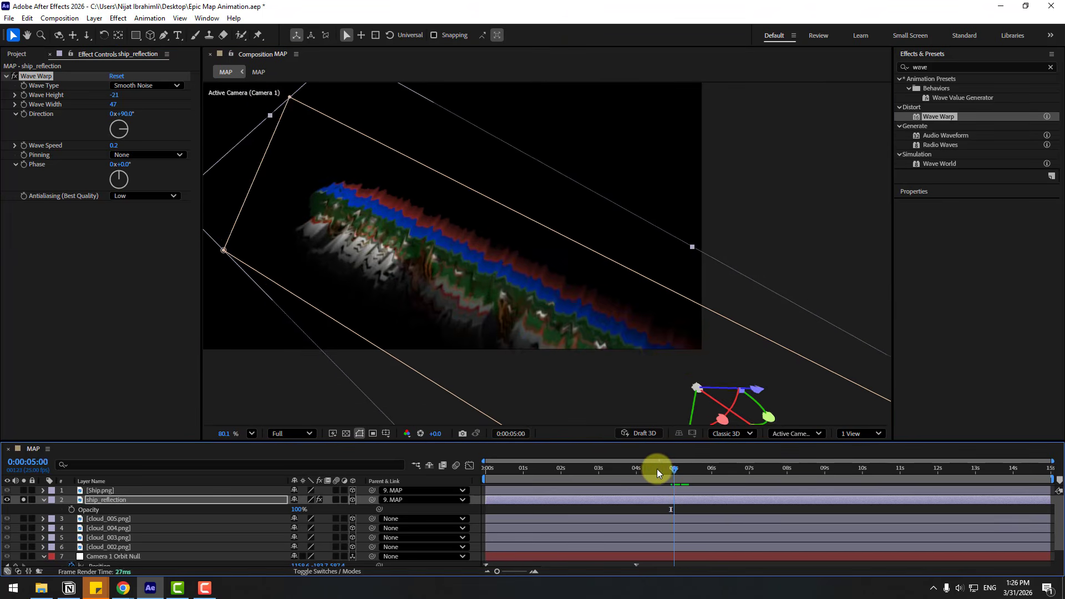
Step: Turn off solo for ship_reflection and set its opacity to 71%
click(28, 500)
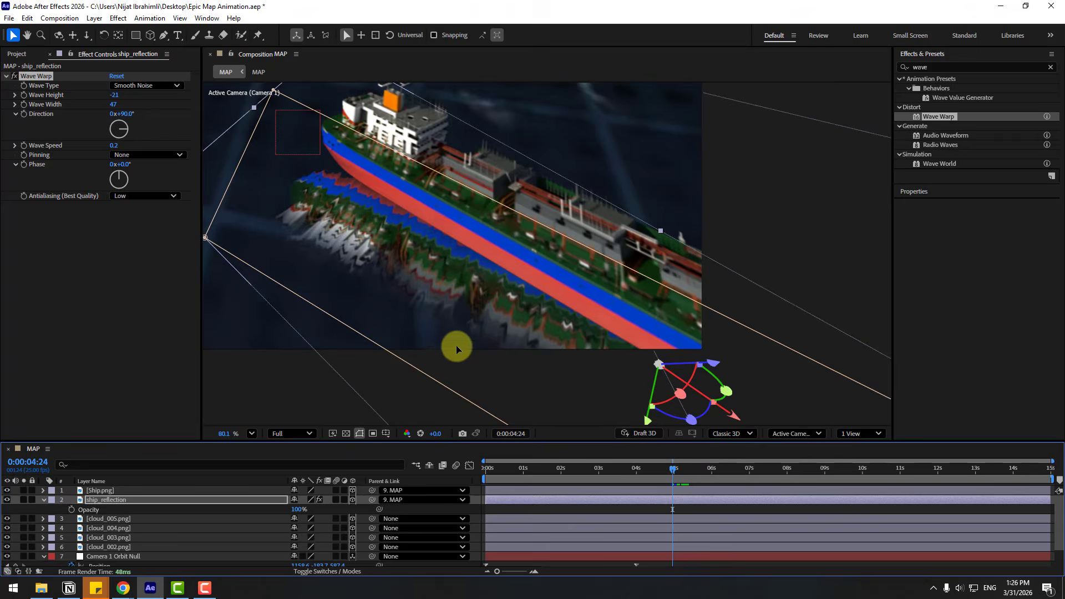
scroll(454, 349, down, 2)
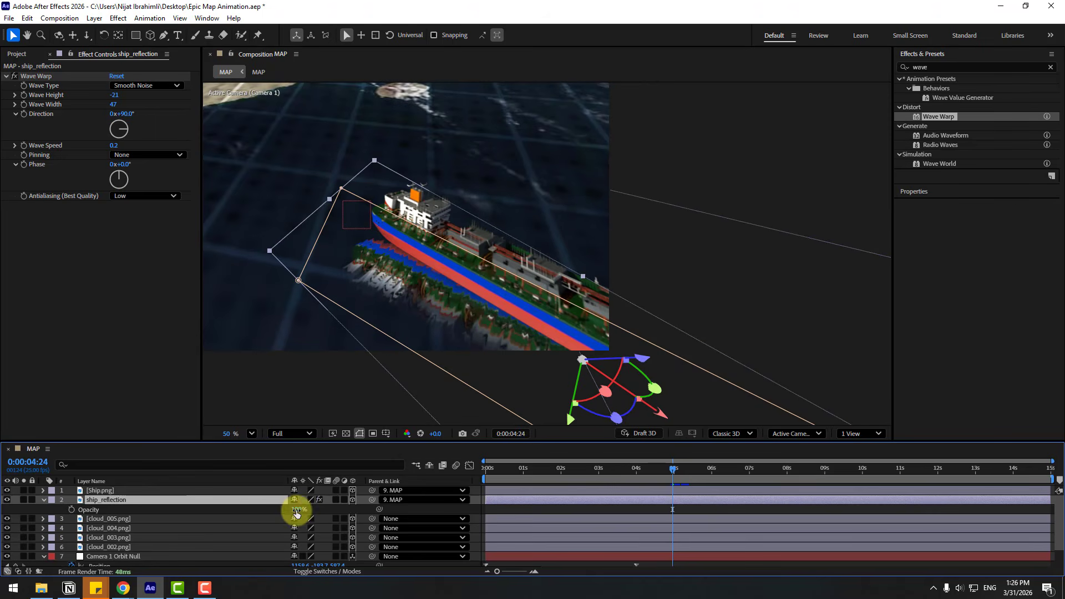
drag(297, 509, 277, 510)
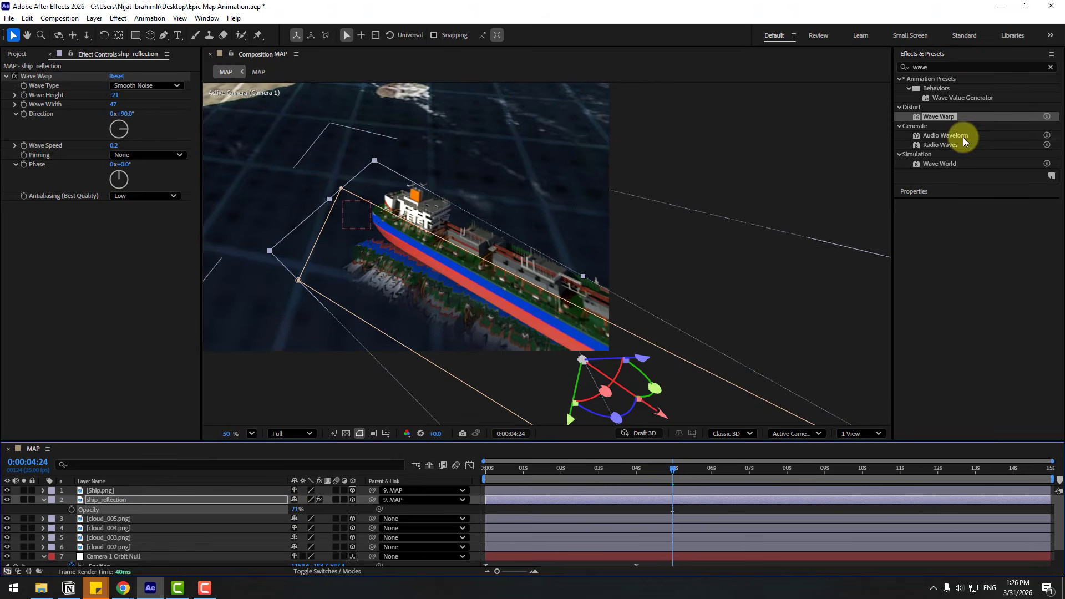
Step: Apply Gaussian Blur to ship_reflection and set its Blurriness to 11.9
click(941, 67)
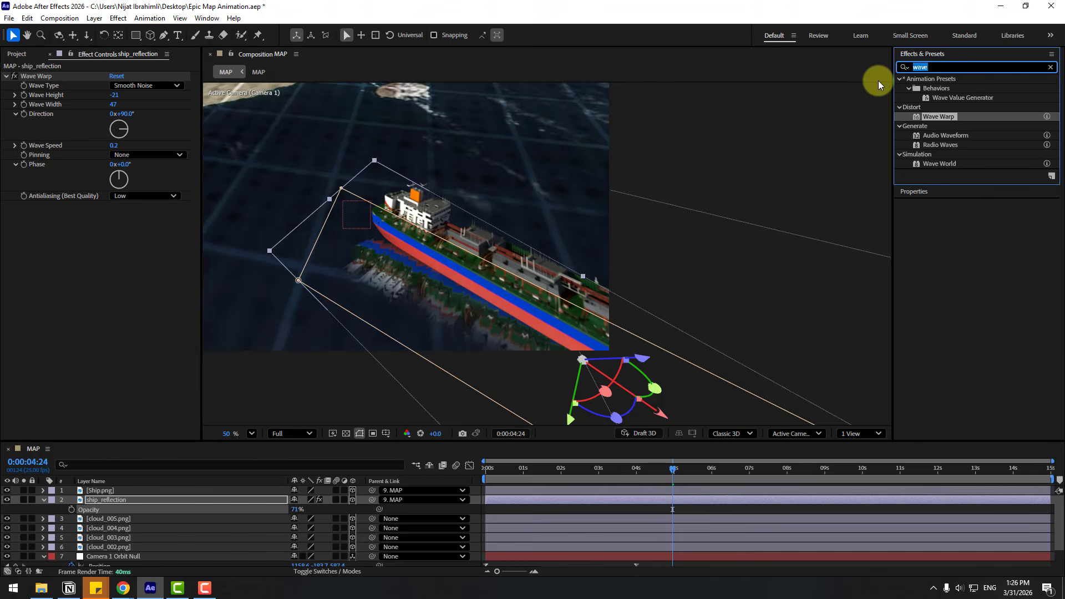
text(gaus)
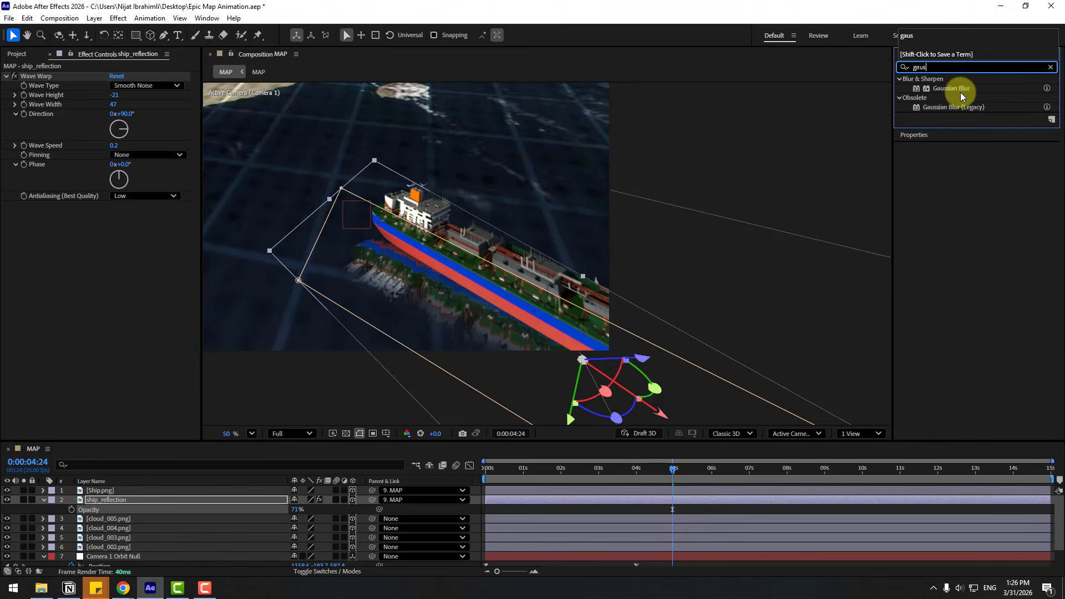
drag(960, 92, 125, 500)
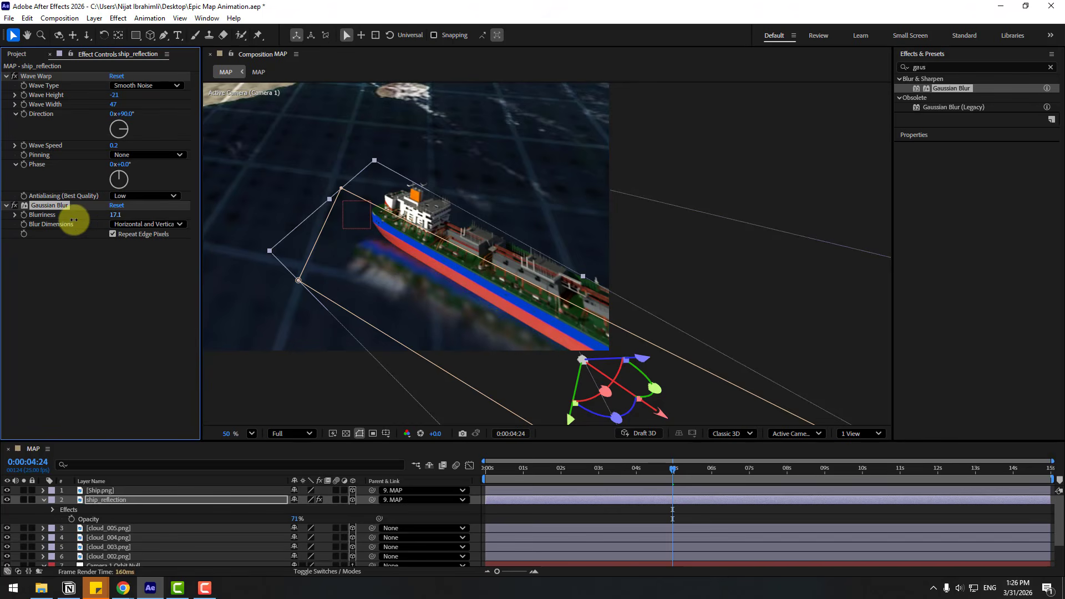
drag(74, 220, 42, 225)
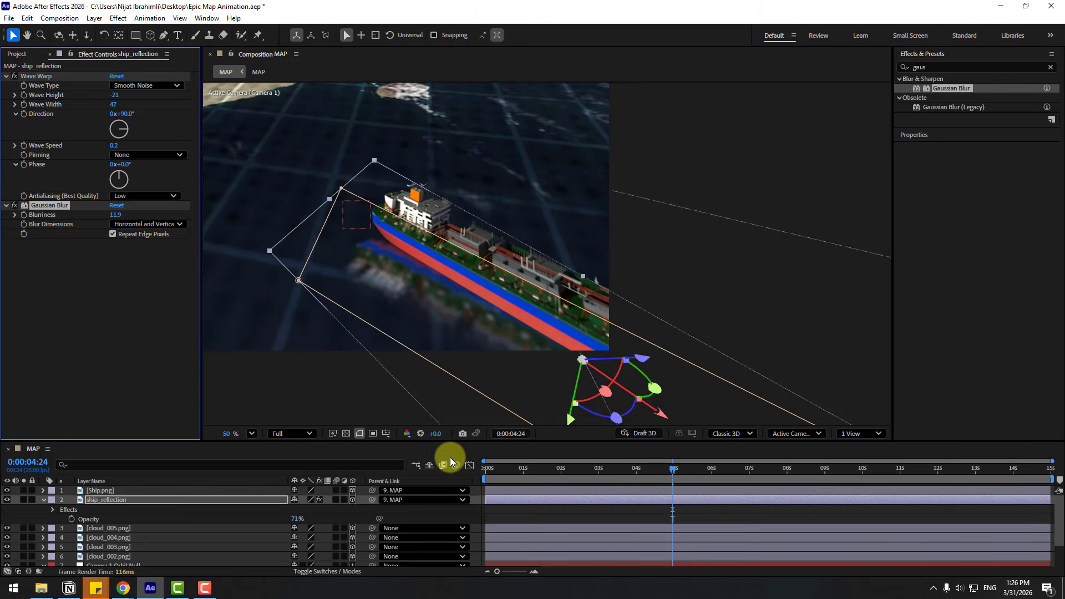
Step: Fit the composition in the viewer and review the camera animation from the first frame to the ship shot
drag(673, 469, 483, 476)
click(251, 433)
click(291, 231)
click(585, 147)
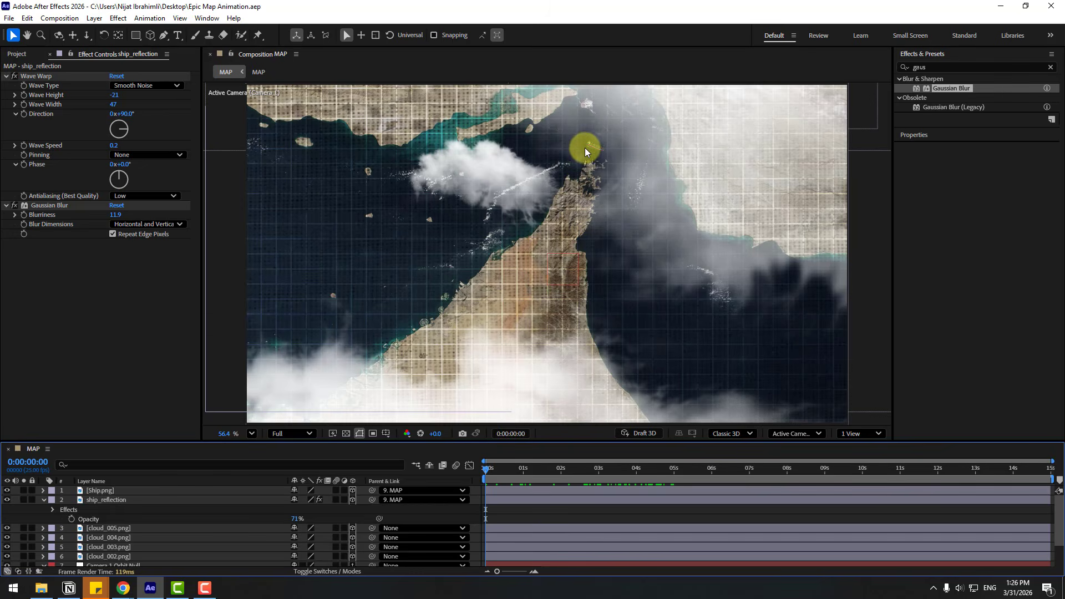
drag(500, 468, 682, 462)
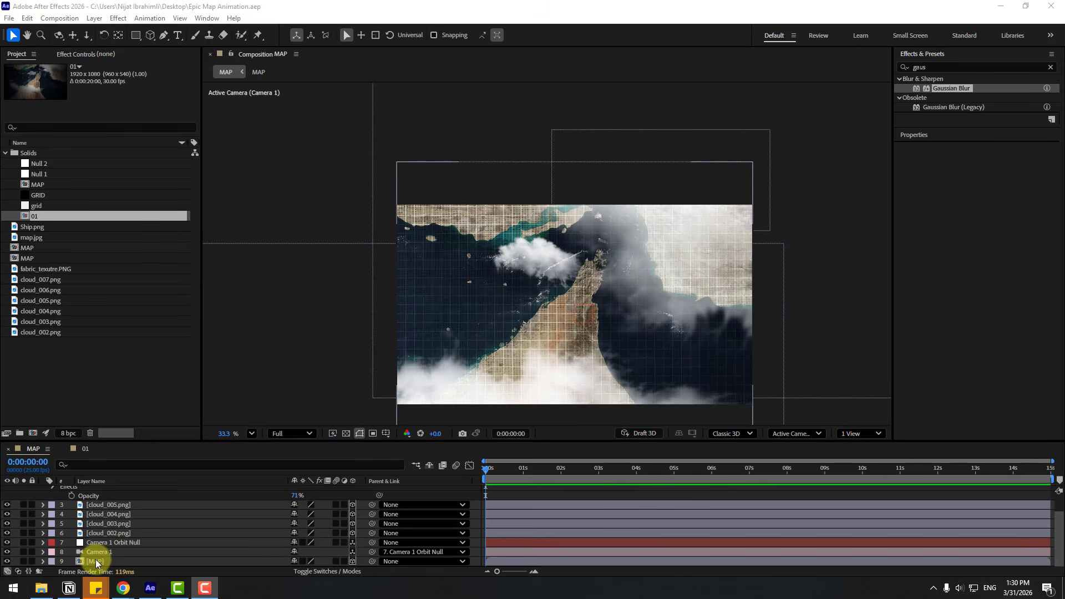
Step: Move the MAP layer's last Z Rotation keyframe to 0:00:14:22 and edit its rotation value there
click(94, 561)
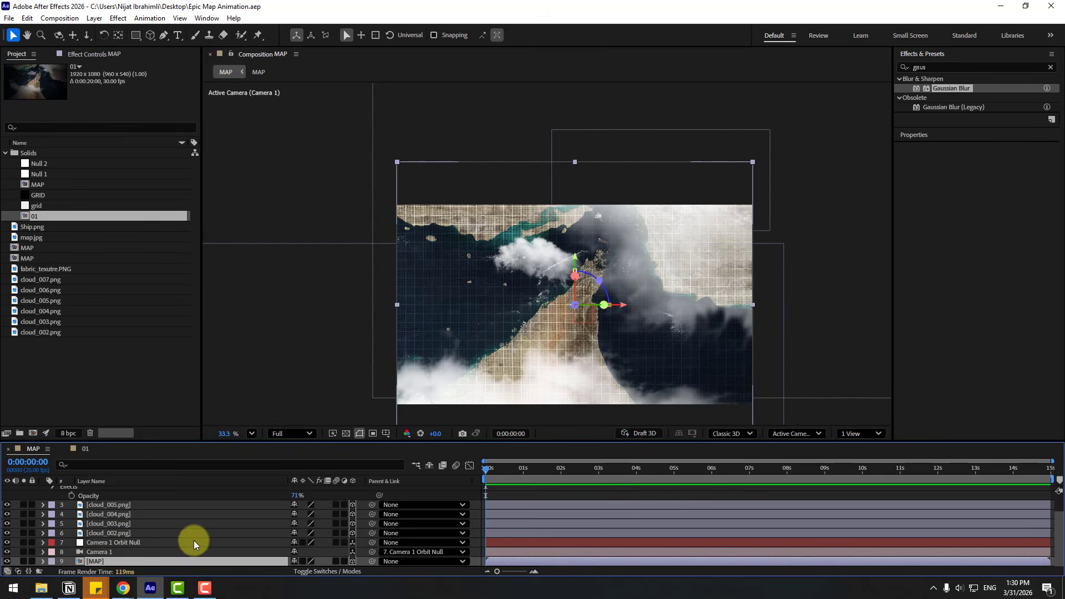
scroll(909, 565, down, 1)
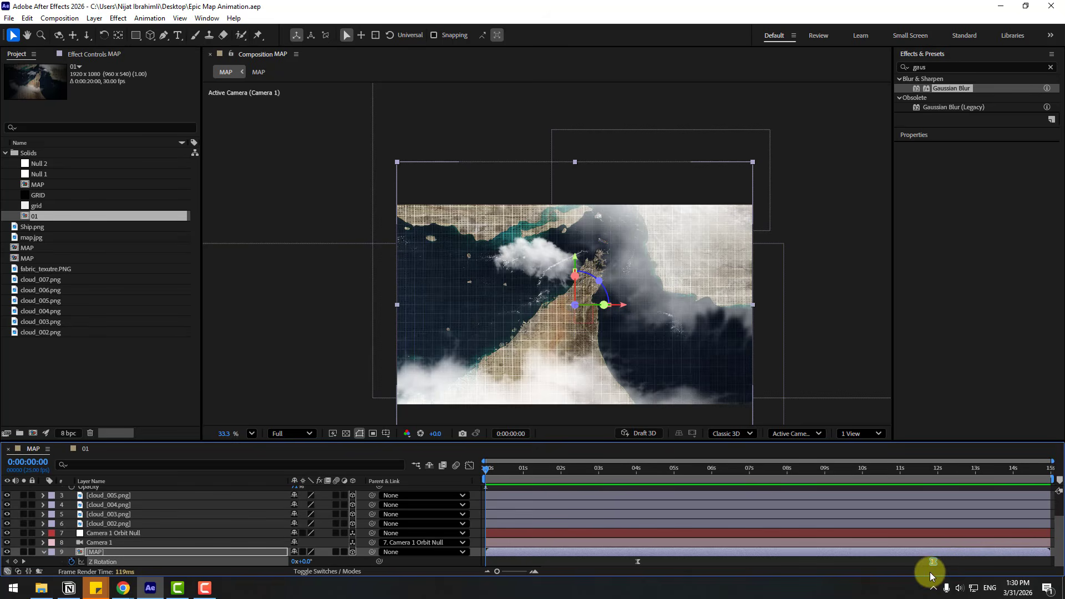
drag(933, 561, 1042, 567)
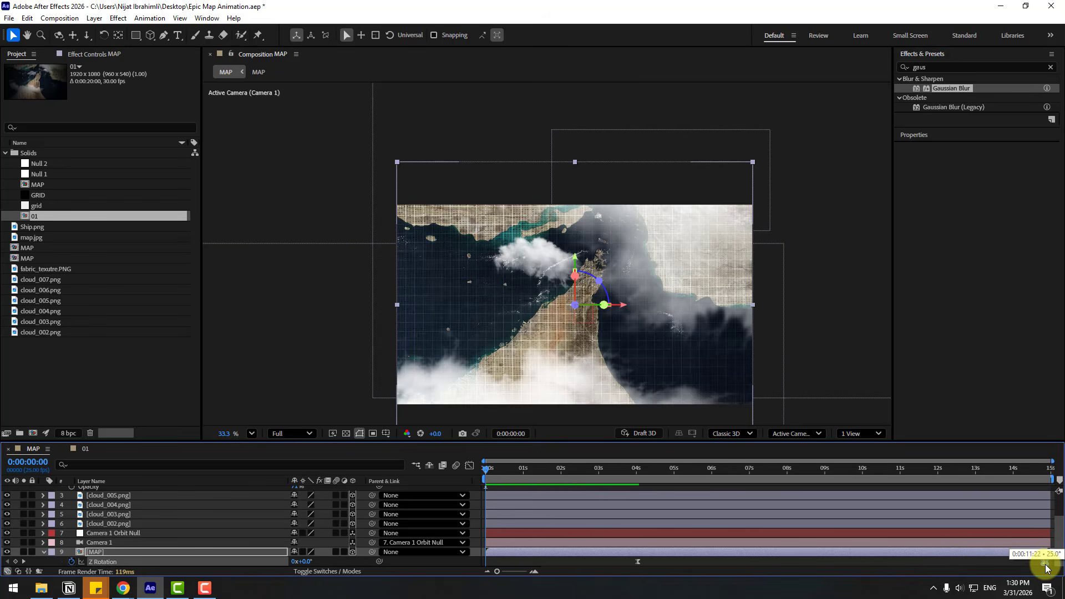
click(1045, 471)
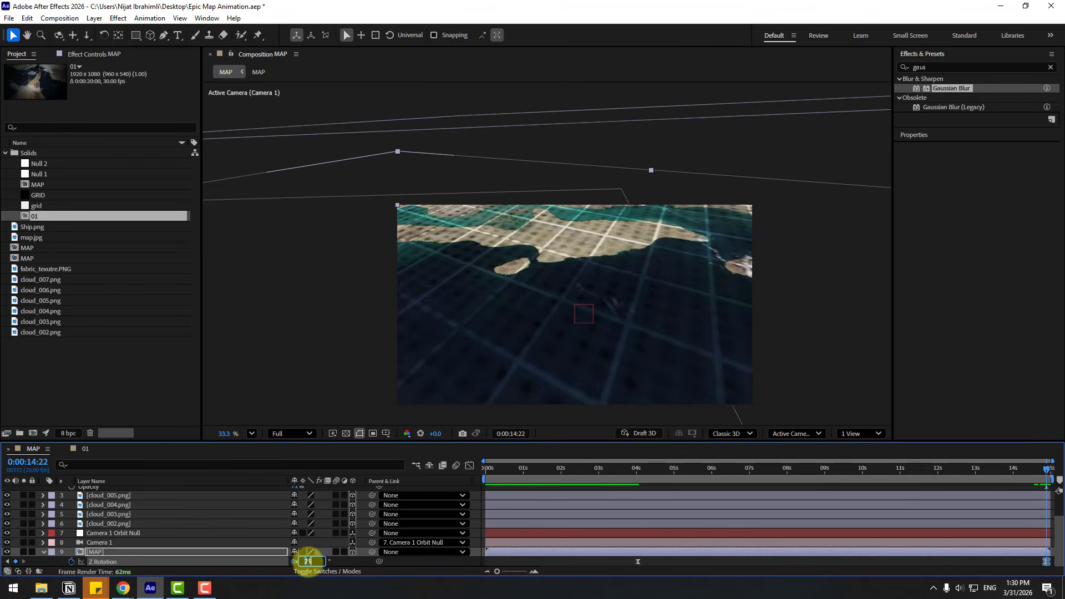
Step: At 0:00:04:01, move Ship.png and ship_reflection together to the centre of the camera view
mouse_move(631, 471)
mouse_down()
mouse_move(671, 474)
mouse_move(638, 474)
mouse_up()
scroll(202, 512, up, 2)
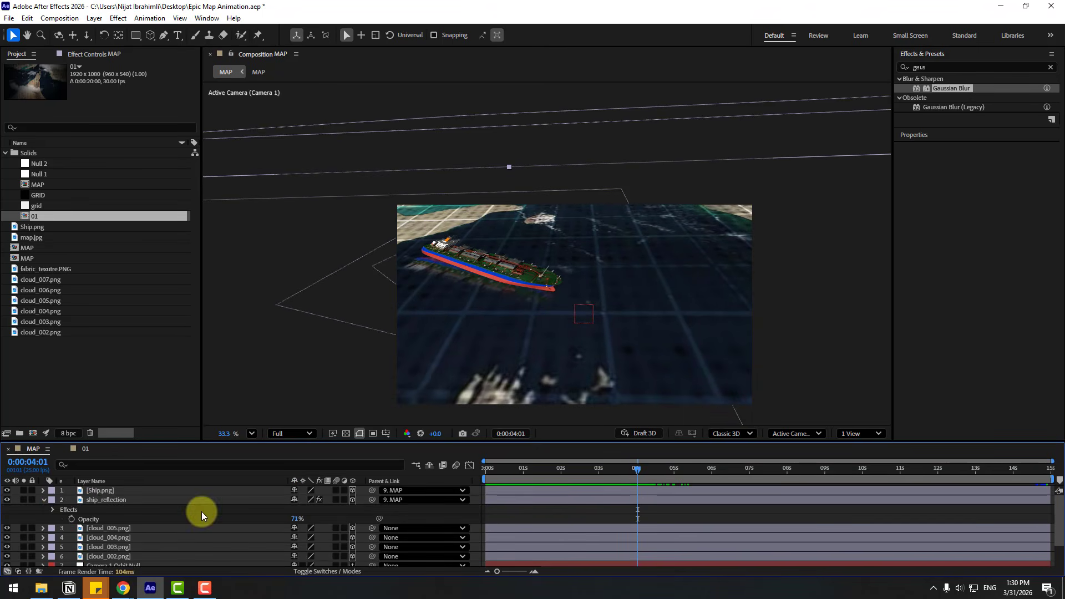
click(60, 501)
click(43, 498)
click(104, 491)
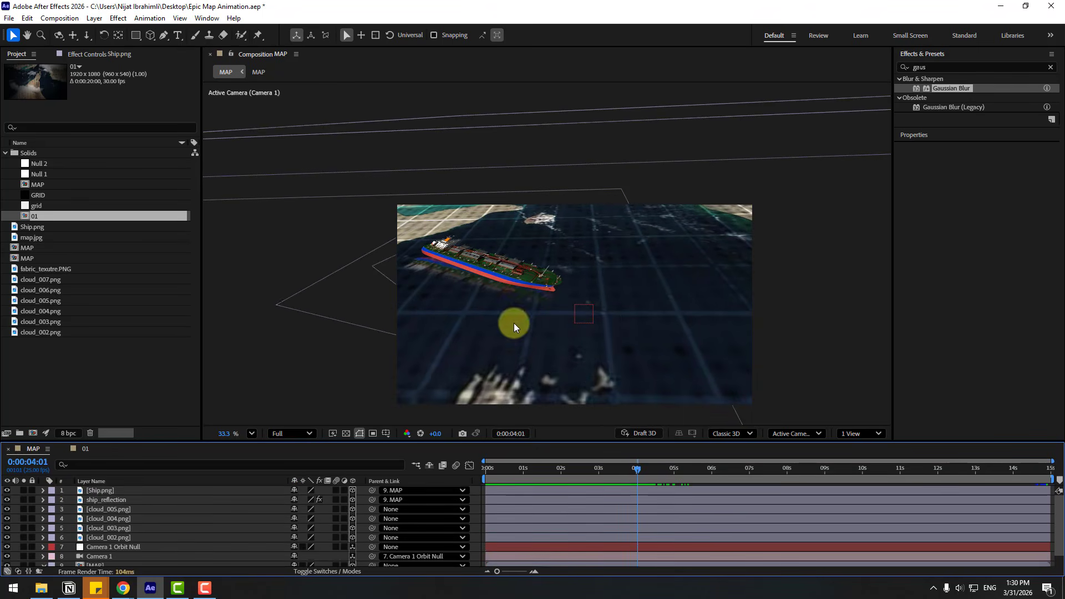
click(105, 492)
shift+click(104, 500)
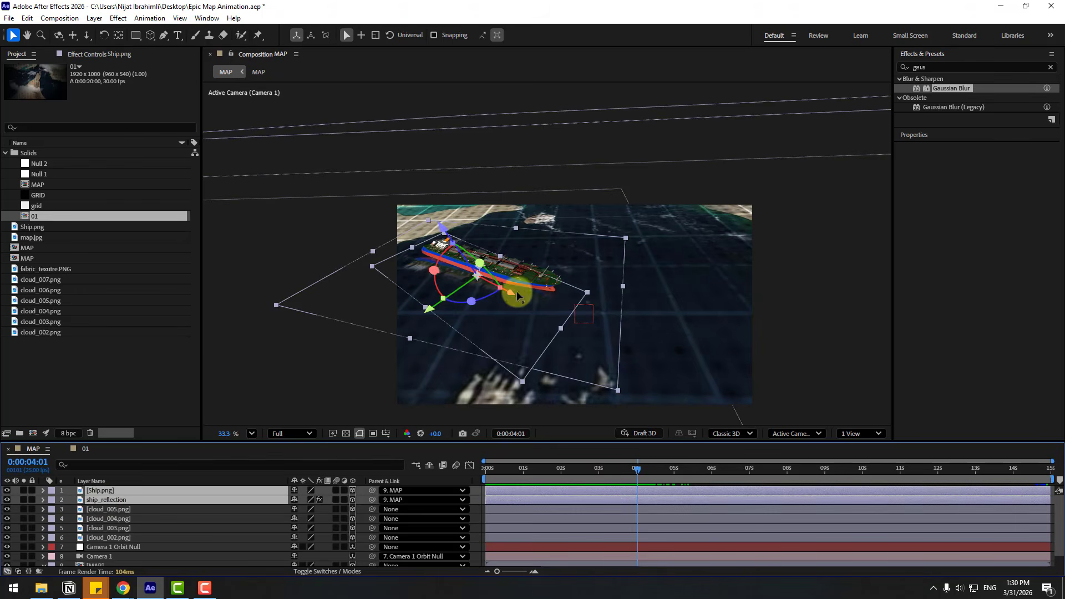
drag(528, 288, 638, 311)
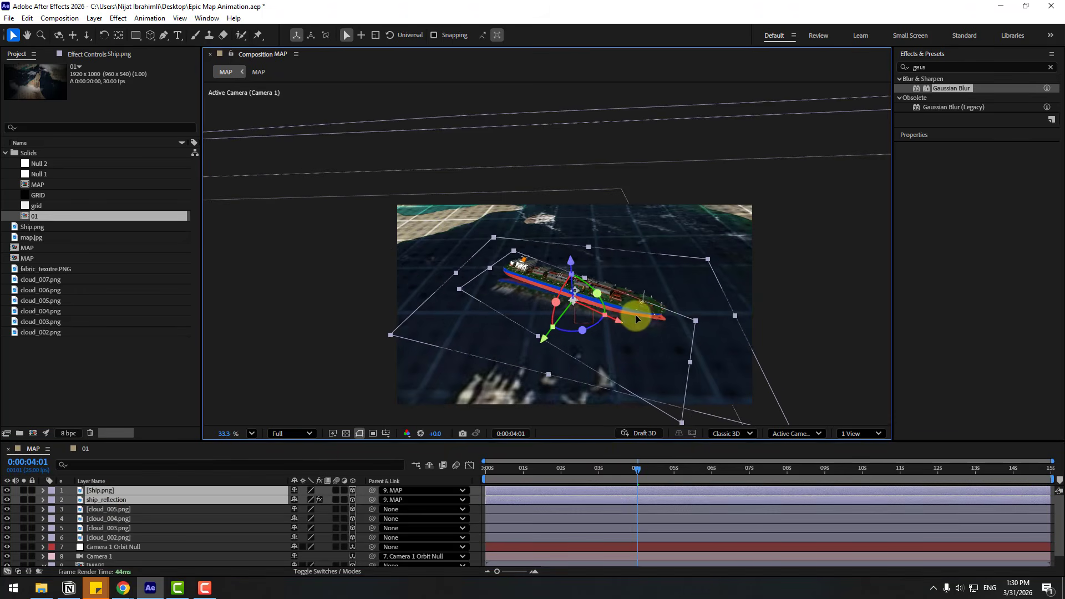
Step: Parent ship_reflection to Ship.png and scale Ship.png to 10%, nudging it back to the middle of the frame
click(111, 502)
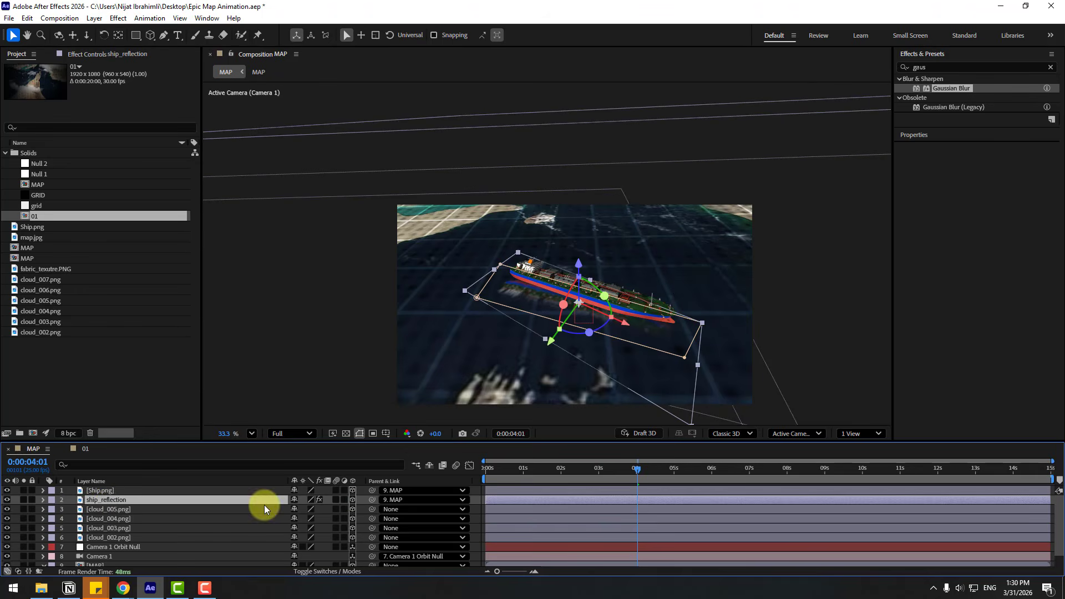
drag(372, 499, 107, 492)
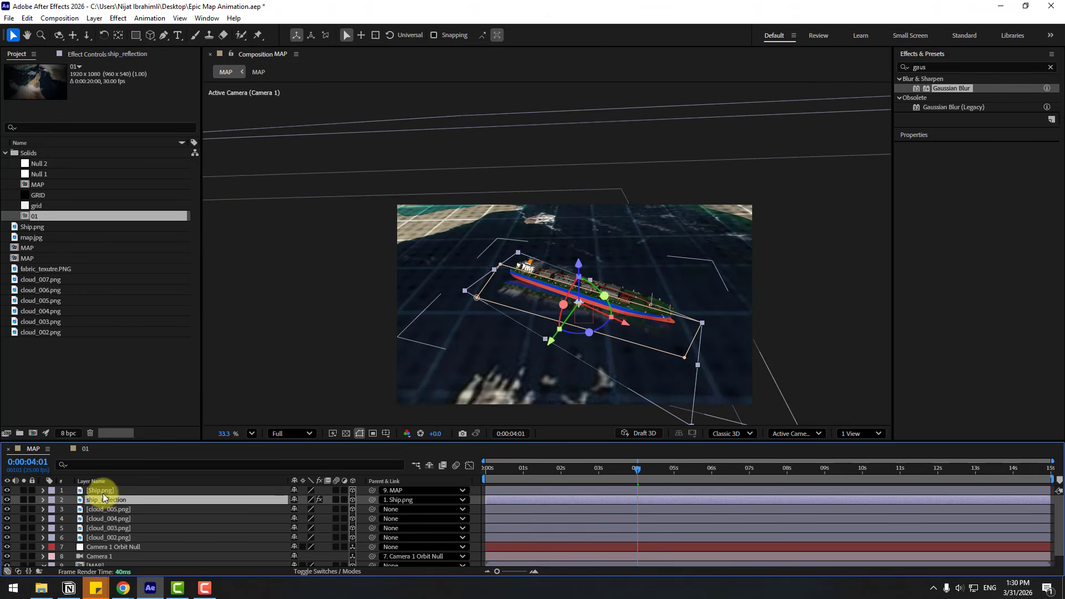
click(102, 492)
key(s)
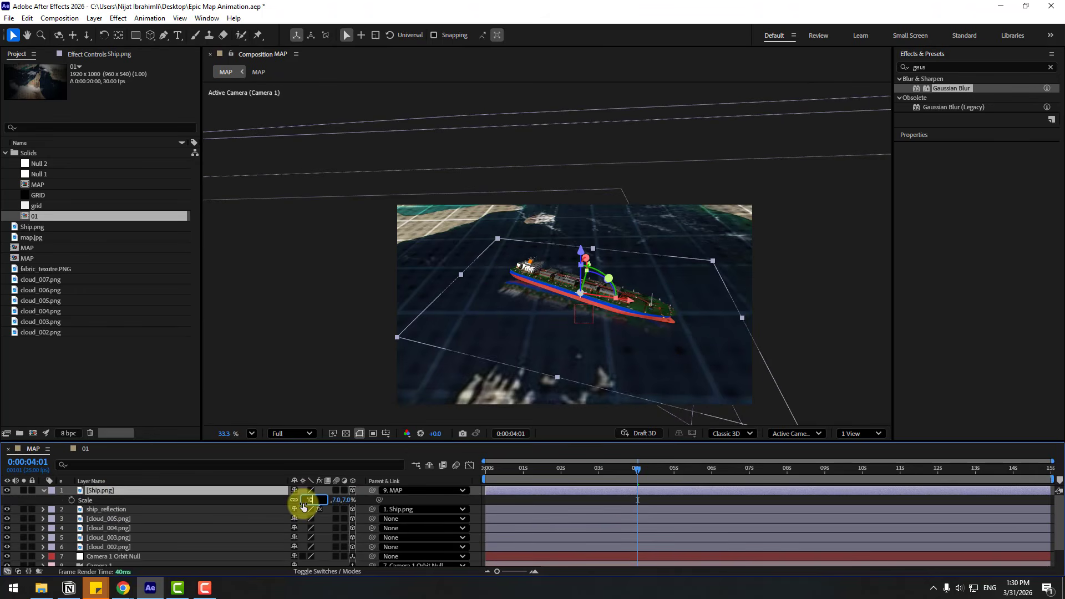
key(Return)
drag(639, 306, 626, 305)
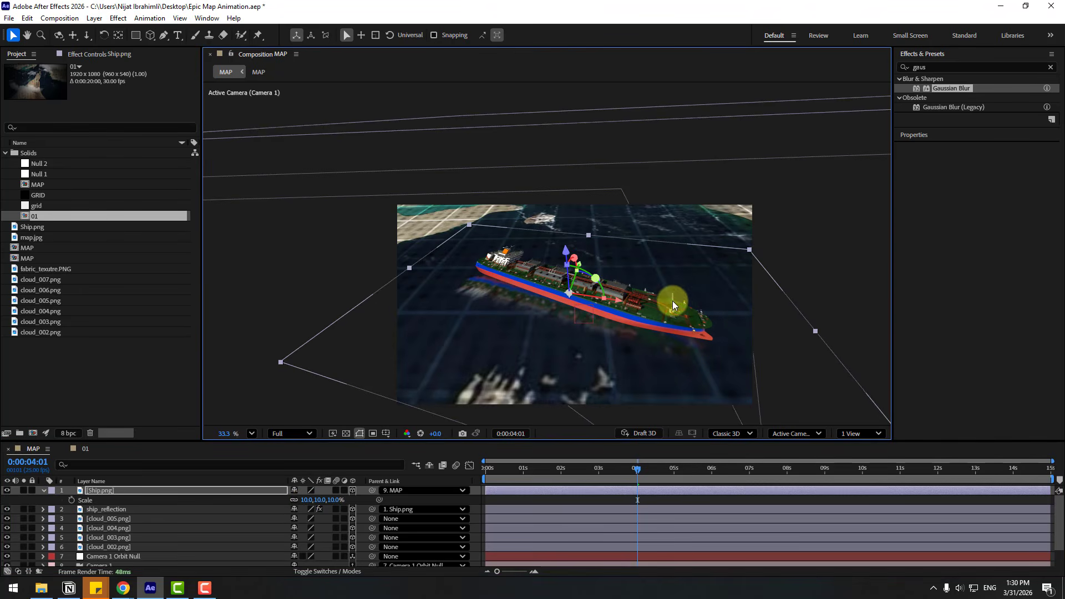
Step: Preview the enlarged ship and its reflection around the four-second mark, and collapse the Ship.png layer
click(820, 246)
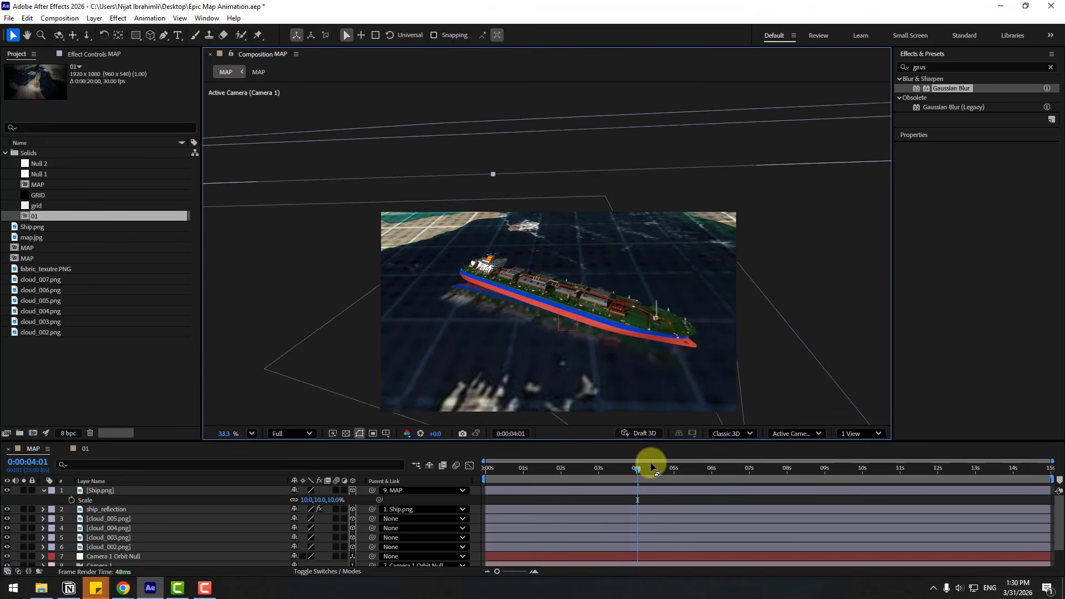
drag(597, 467, 633, 467)
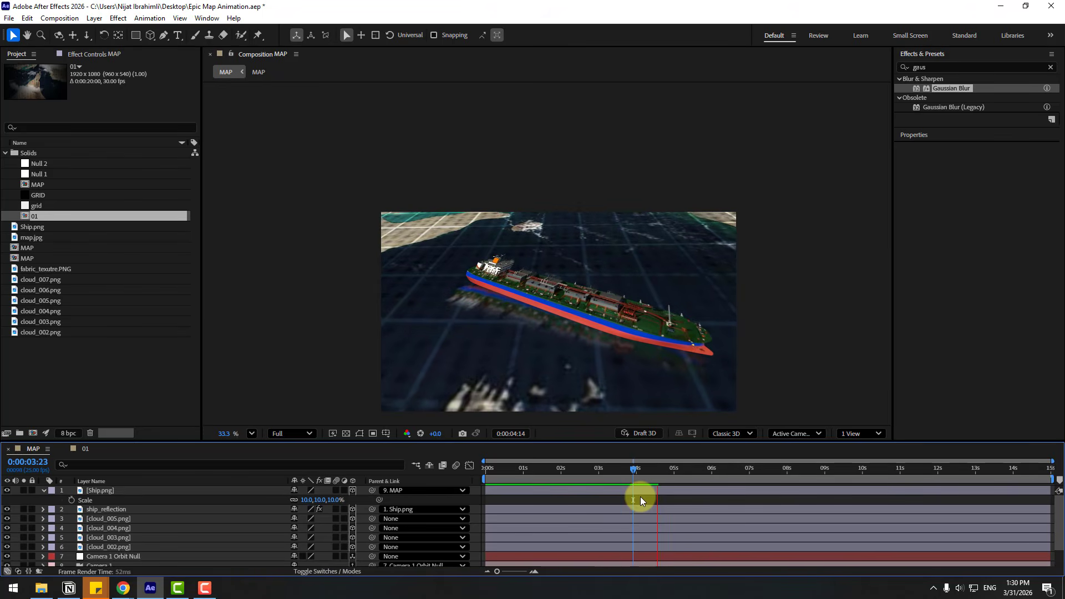
click(644, 495)
drag(638, 471, 562, 477)
click(43, 491)
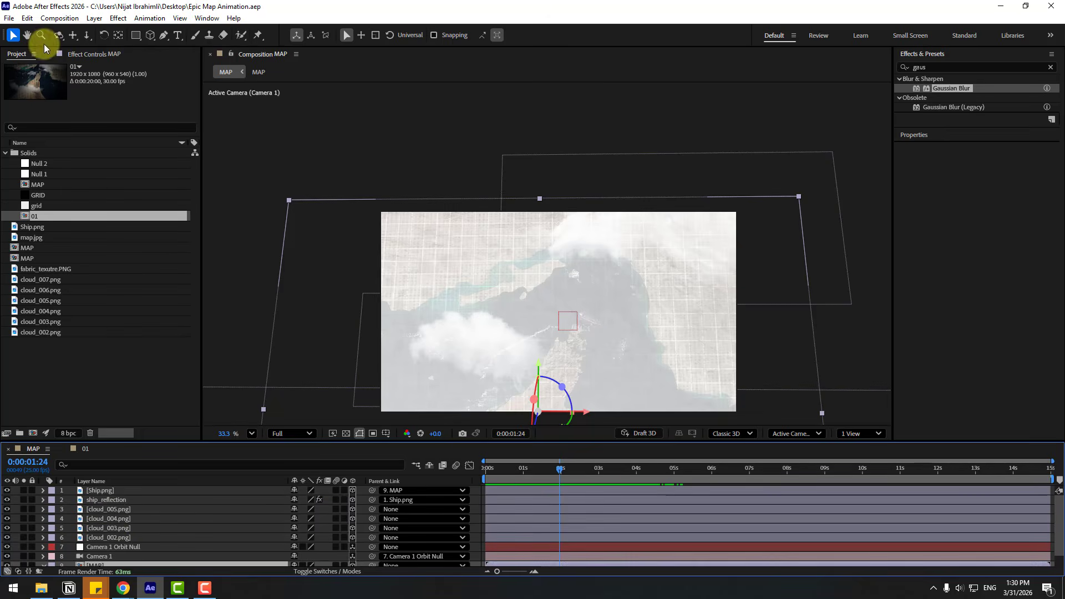
Step: Add a shadow-casting Spot light with 110% intensity, a 90° cone angle and 50% cone feather
click(92, 19)
mouse_move(111, 29)
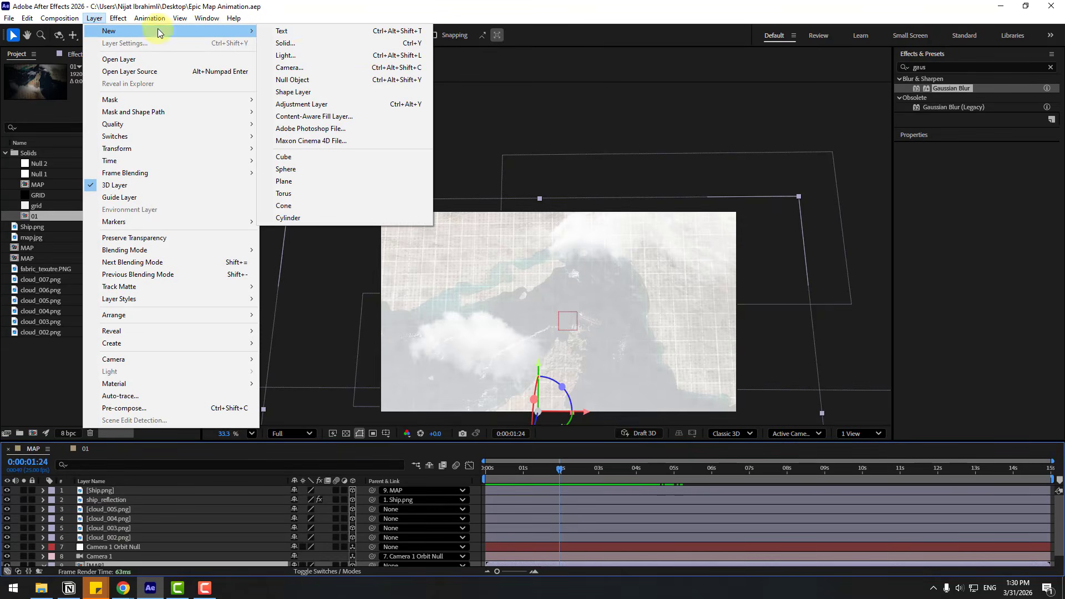
click(300, 55)
click(278, 204)
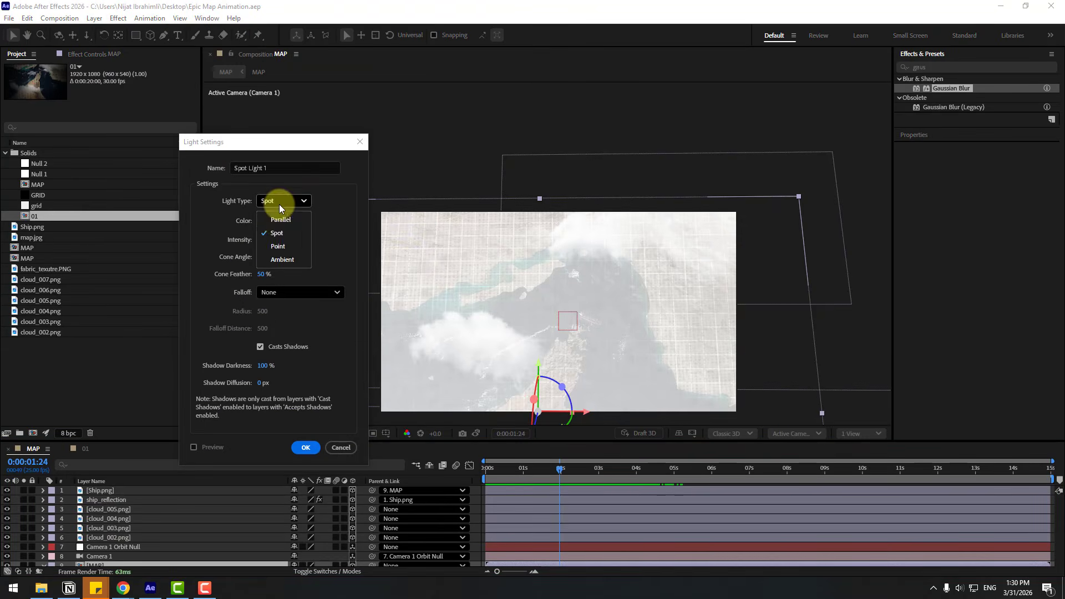
click(274, 231)
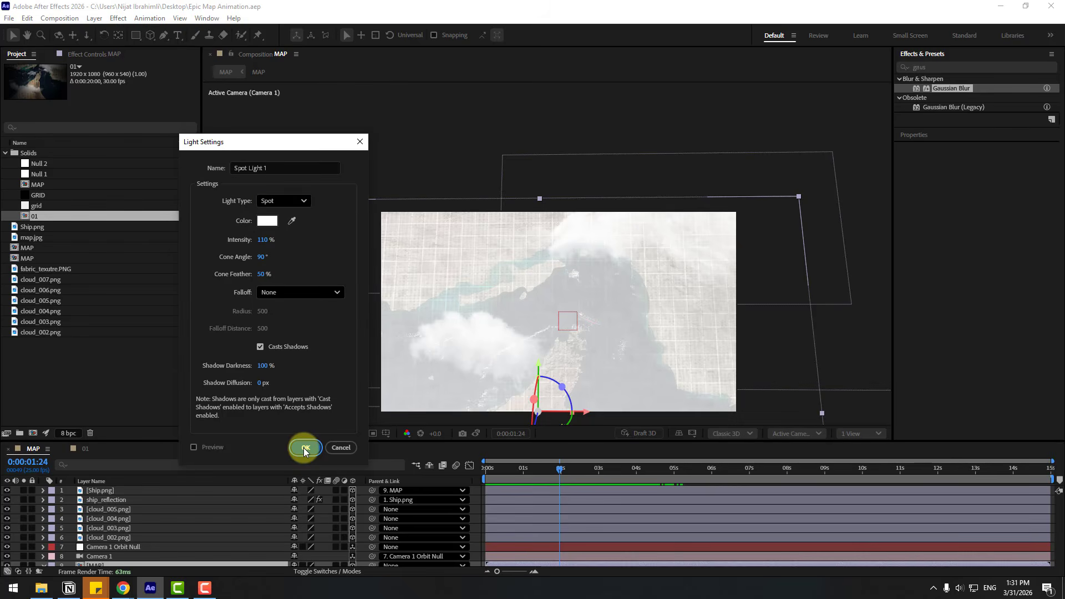
click(306, 448)
Step: At the first frame, set Spot Light 1's Cone Feather to 100% and its Cone Angle to 115°
drag(533, 471, 495, 454)
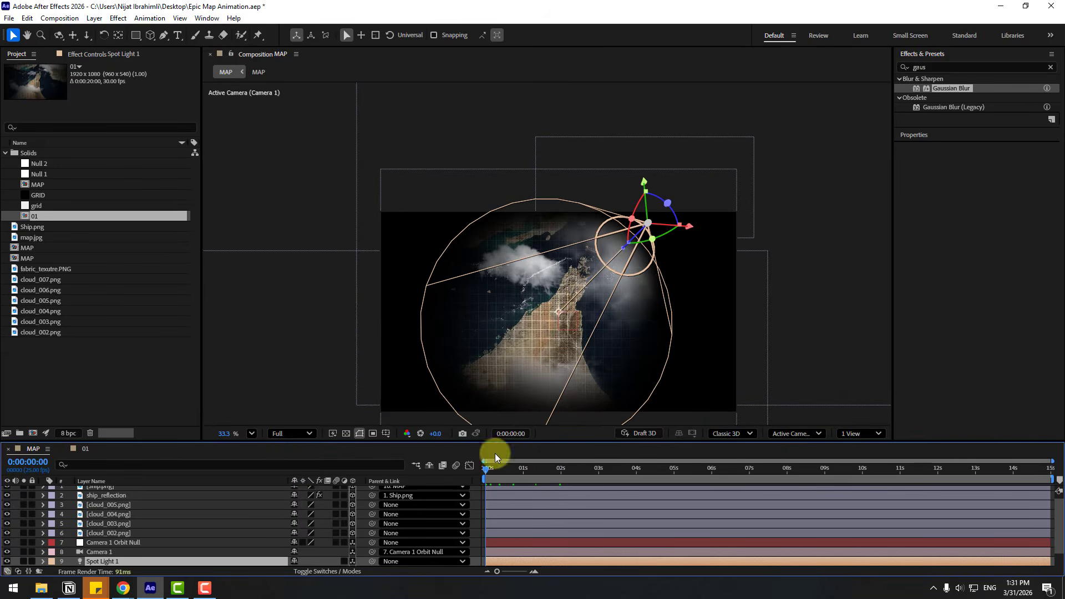
scroll(95, 537, down, 1)
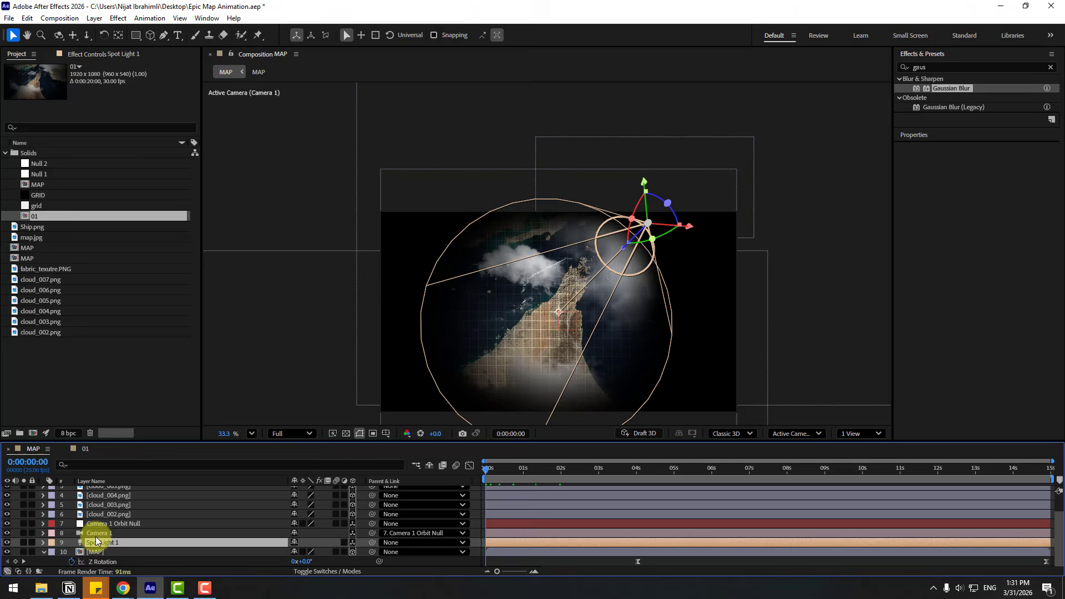
click(44, 544)
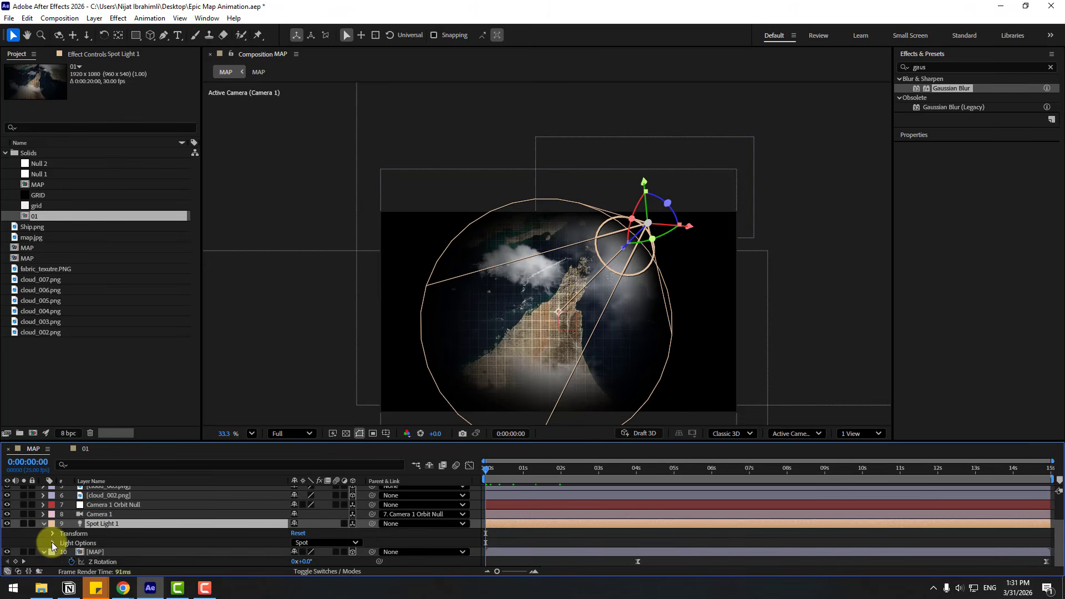
click(52, 543)
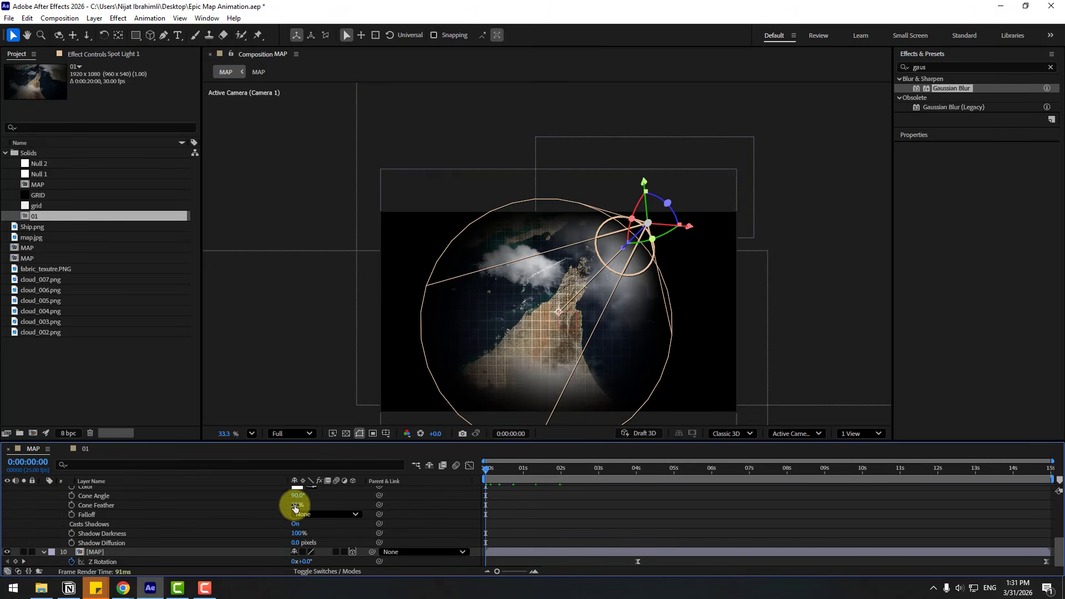
mouse_move(296, 507)
mouse_down()
mouse_move(353, 504)
mouse_move(308, 495)
mouse_up()
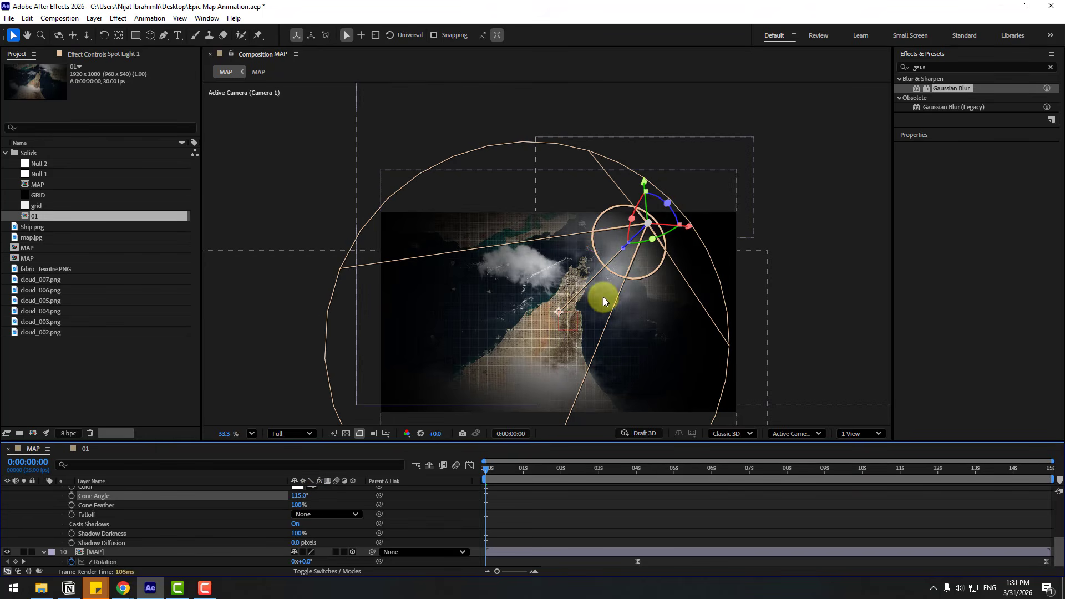
Step: Shift Spot Light 1's point of interest slightly toward the upper right of the map and widen its Cone Angle to 145°
drag(564, 308, 511, 354)
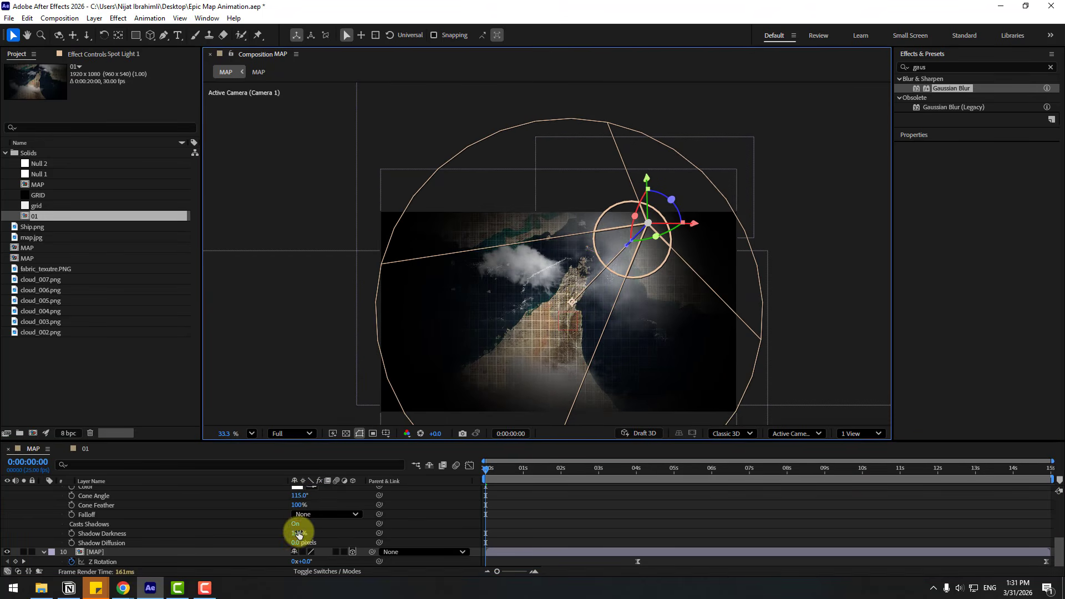
drag(296, 533, 310, 495)
key(ctrl+z)
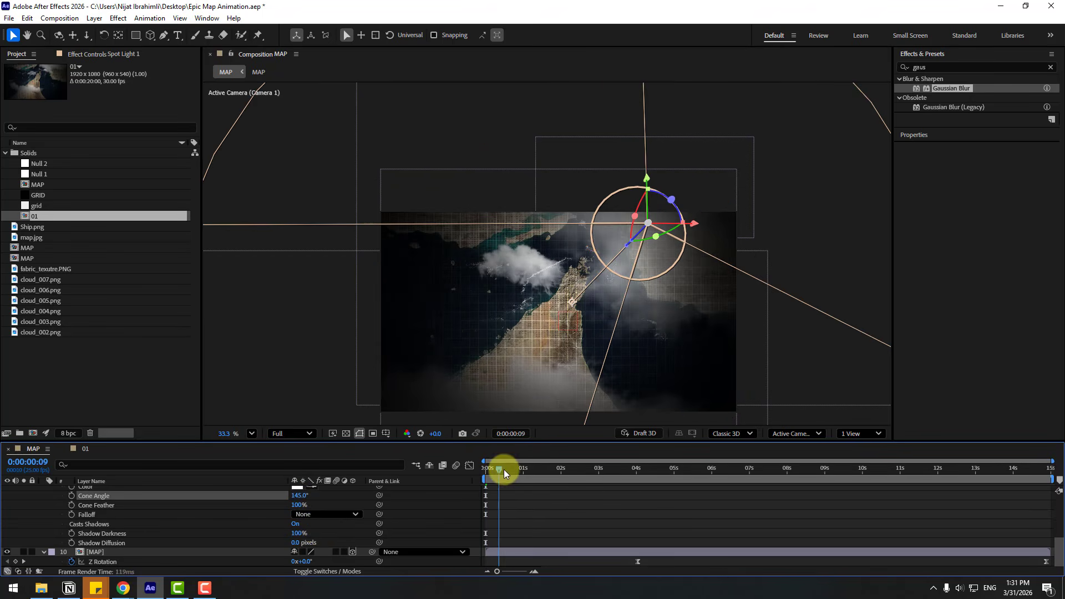
Step: Adjust Spot Light 1's Intensity on the ship shot at 0:00:04:04, and check the lighting back at 0:00:01:00
drag(503, 469, 647, 469)
scroll(274, 524, up, 1)
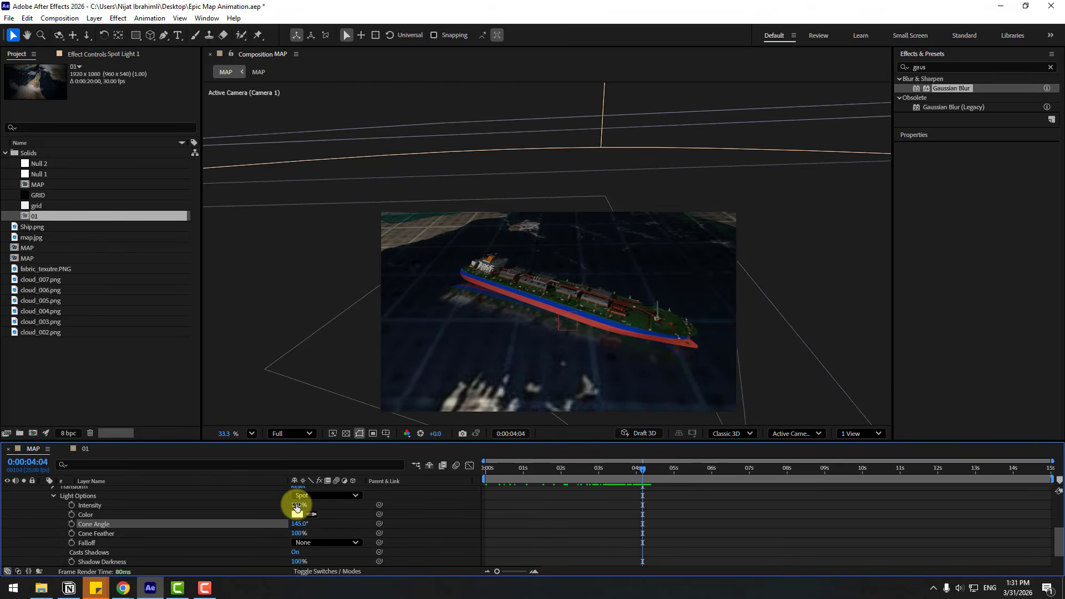
drag(296, 506, 322, 505)
drag(635, 474, 523, 475)
scroll(61, 525, up, 4)
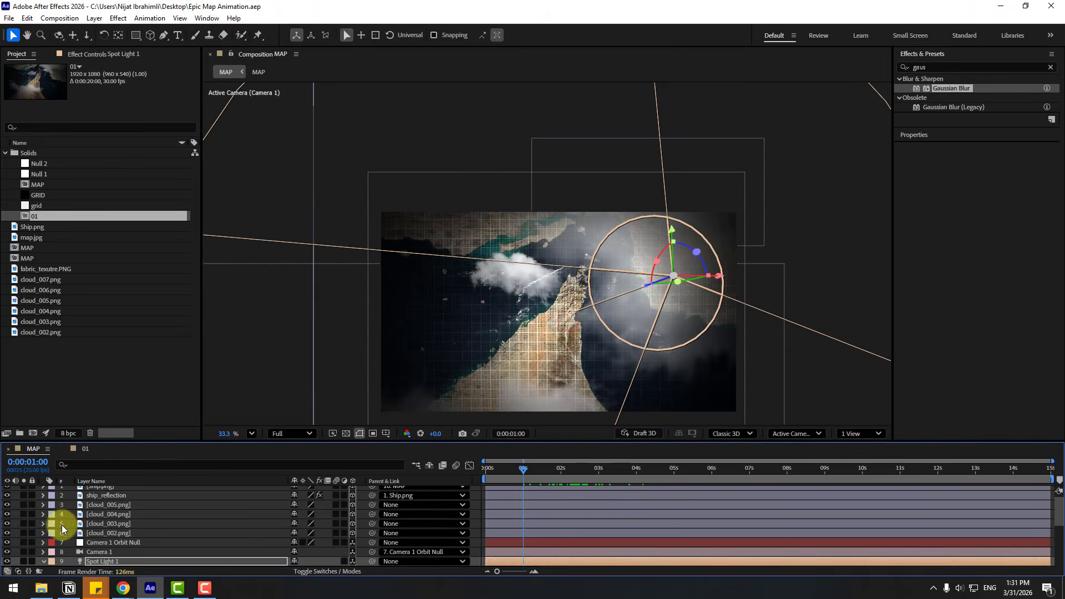